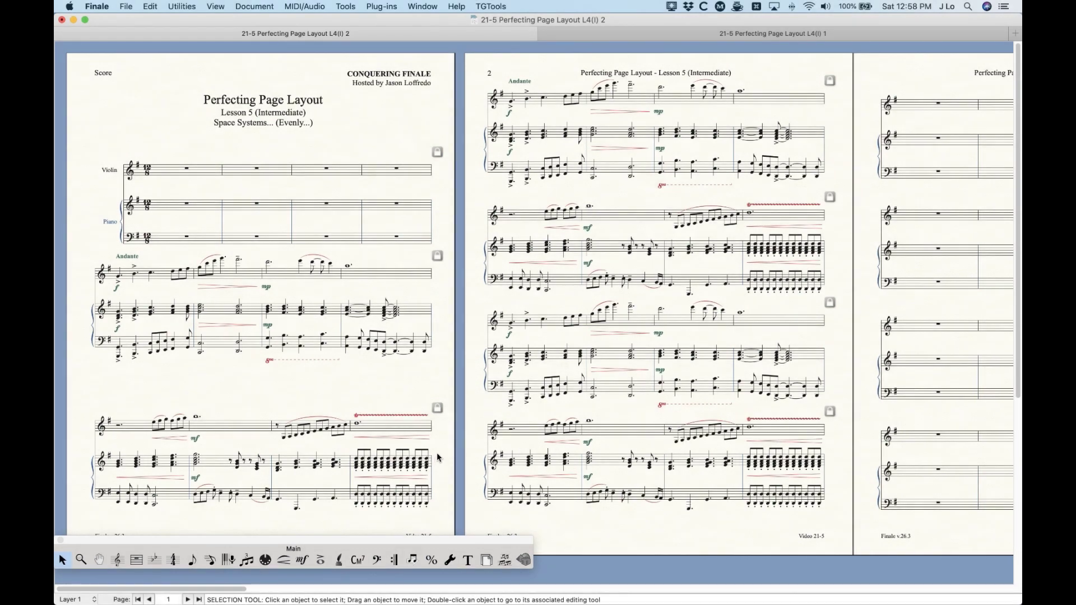
- Move the Main tool palette below the first page's footer text and activate the Page Layout tool
left_click(416, 544)
left_click_drag(417, 543, 416, 556)
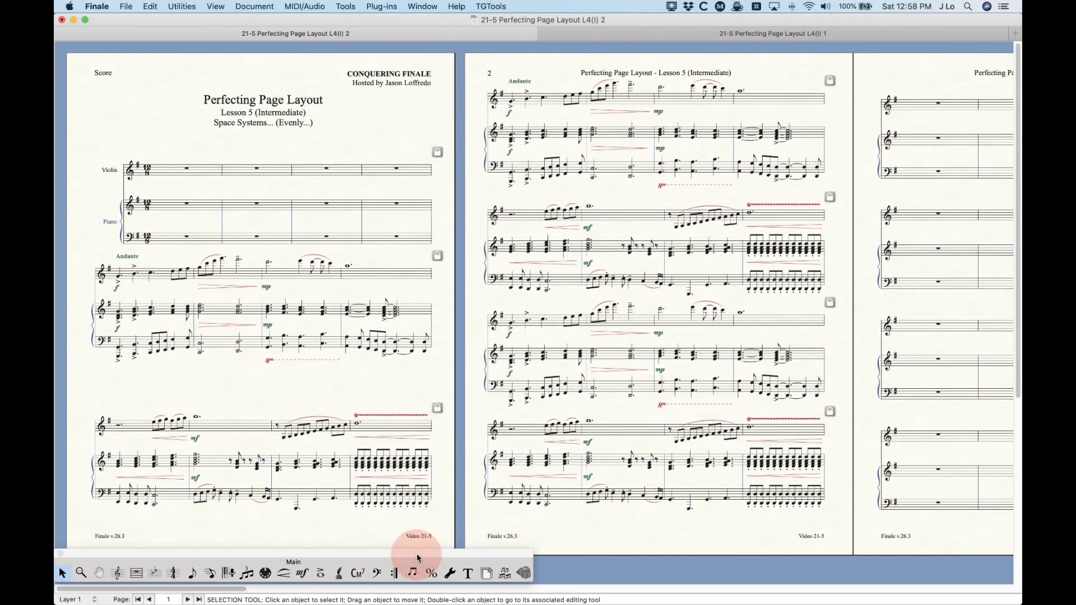
double_click(486, 573)
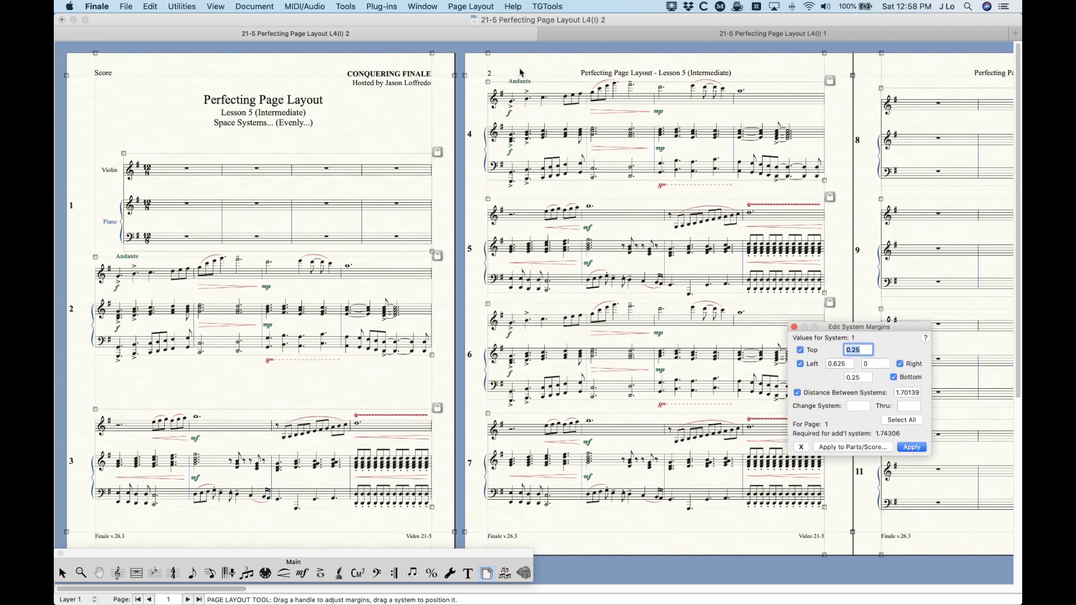
left_click(482, 6)
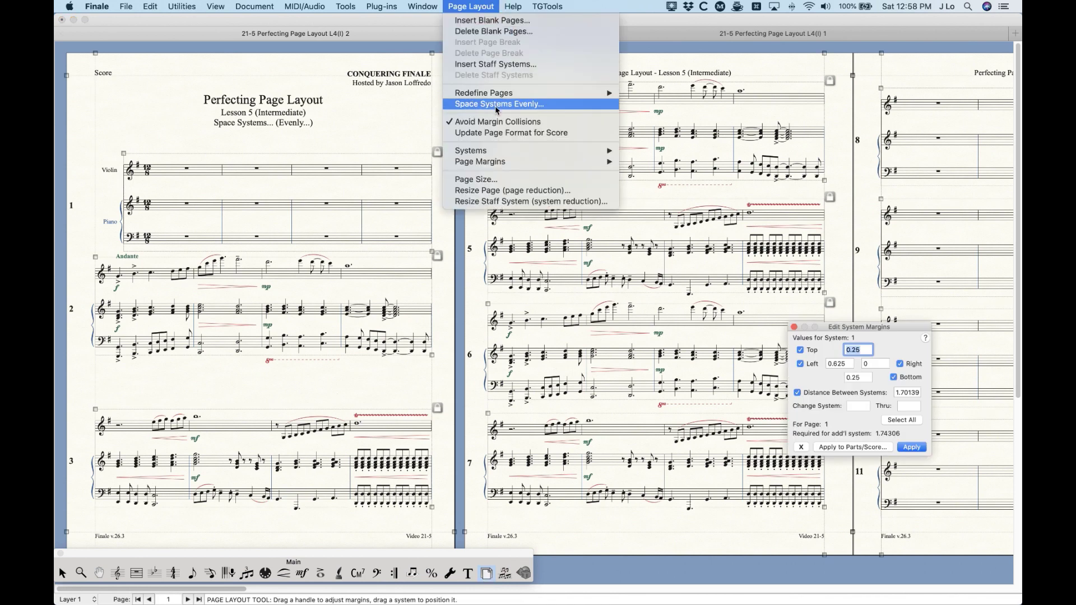
mouse_move(381, 6)
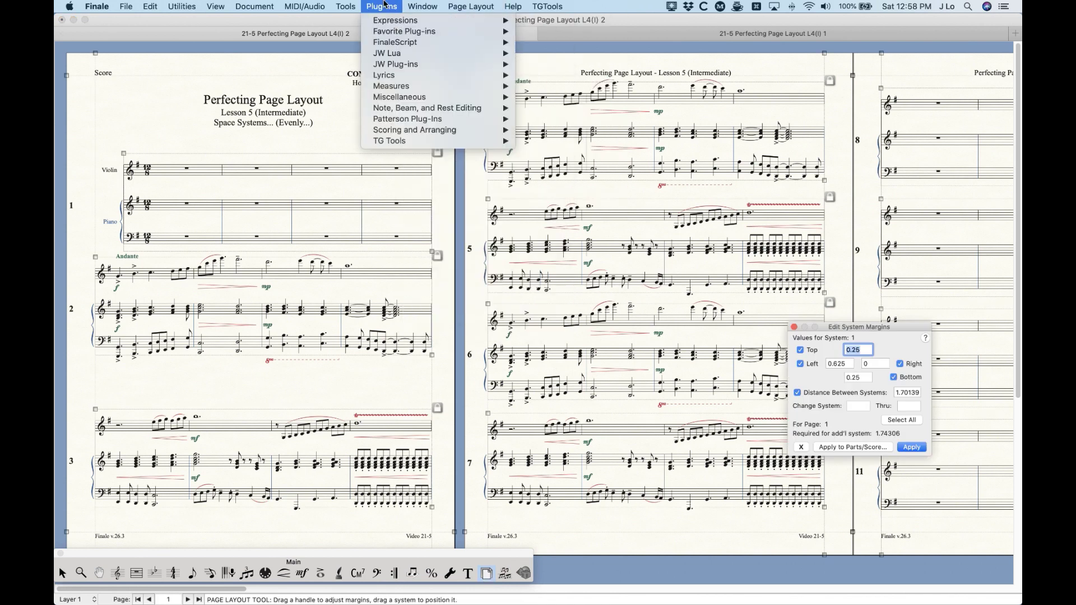
mouse_move(395, 133)
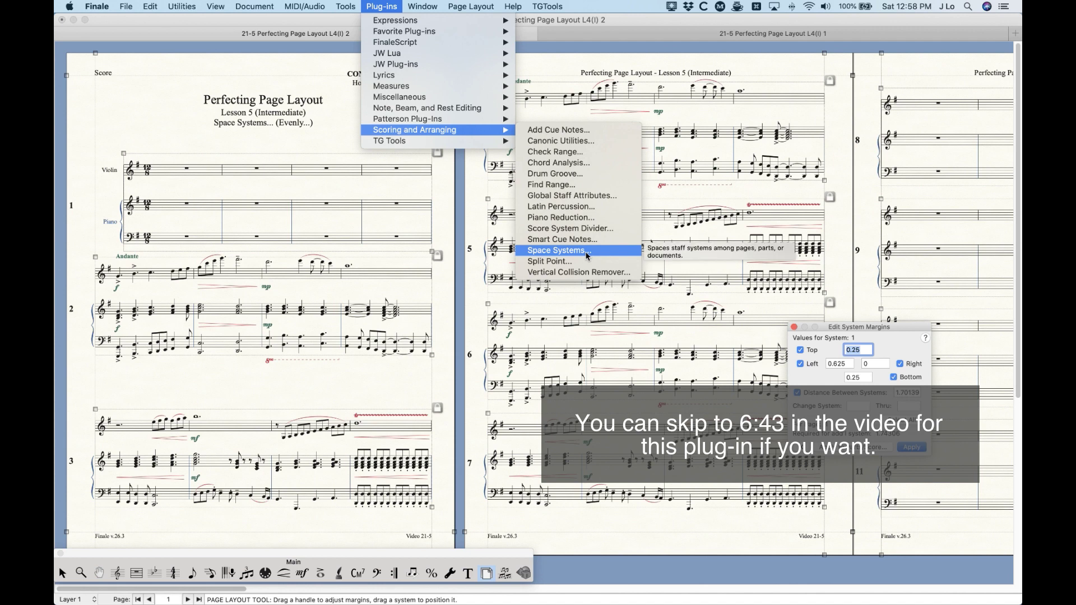
left_click(383, 6)
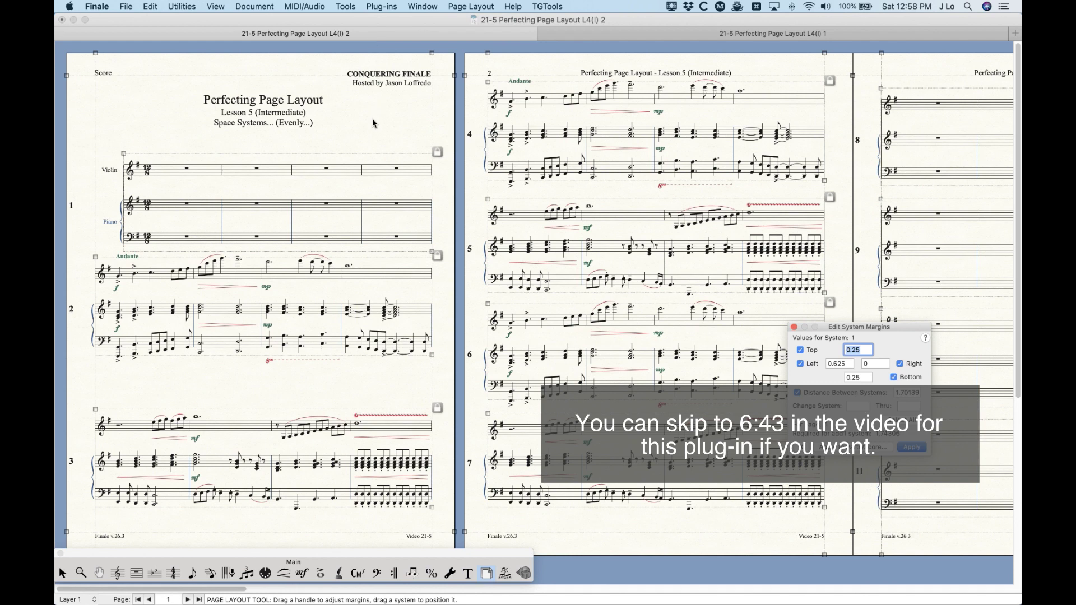
- Open the Space Systems Evenly settings and shift the dialog slightly lower
left_click(454, 5)
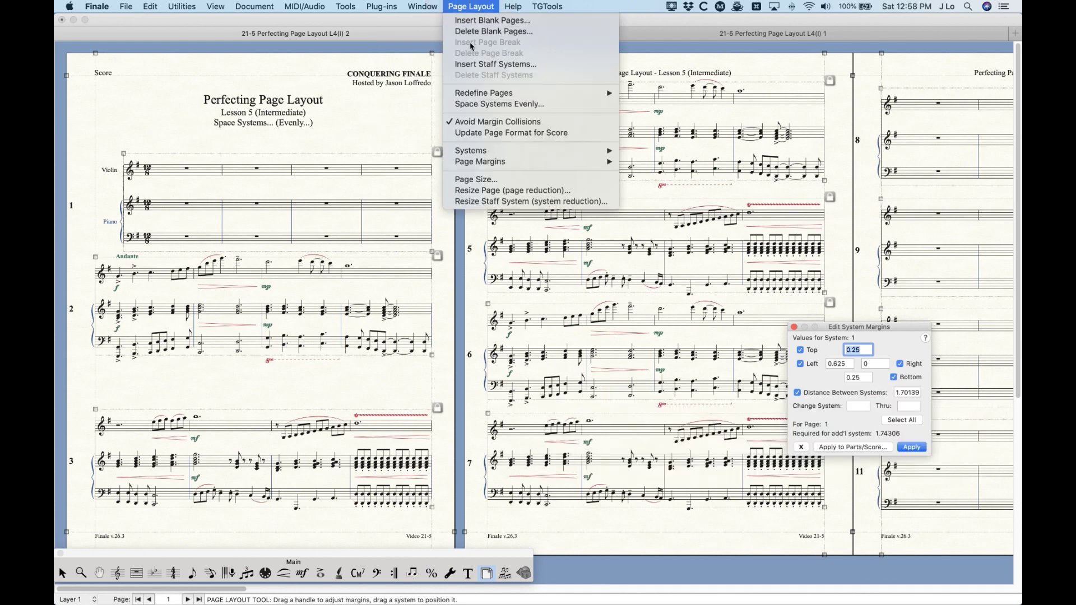
left_click(515, 104)
left_click_drag(533, 125, 538, 144)
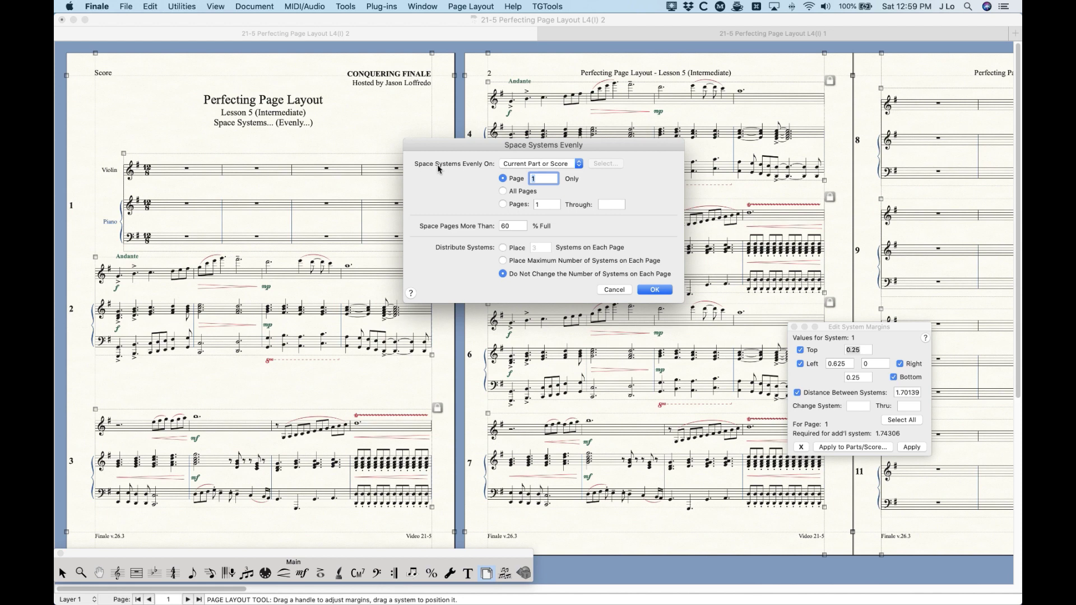
left_click(549, 168)
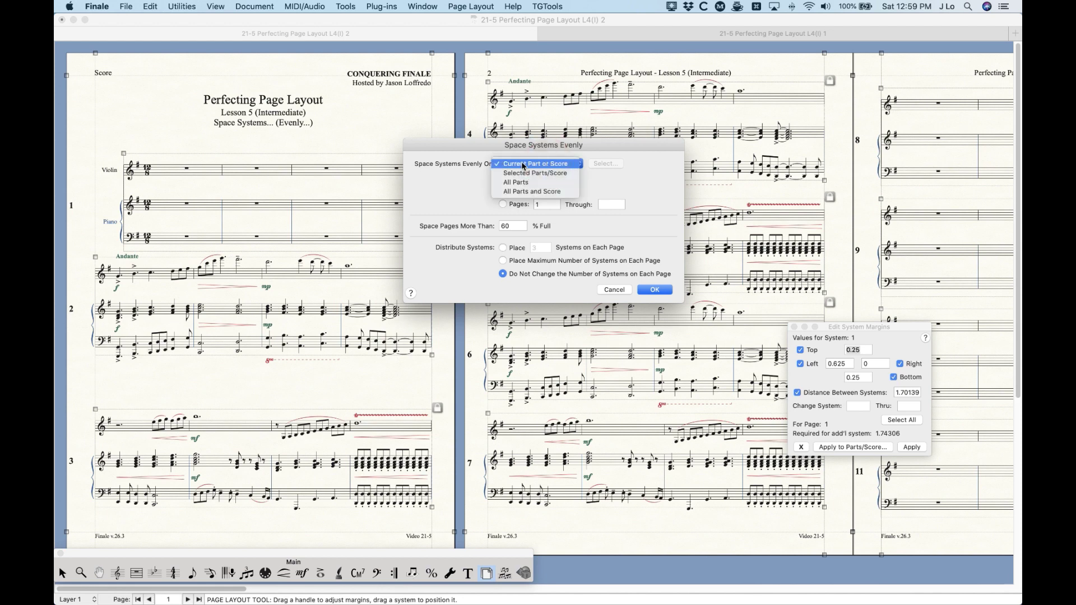
left_click(572, 173)
left_click(606, 163)
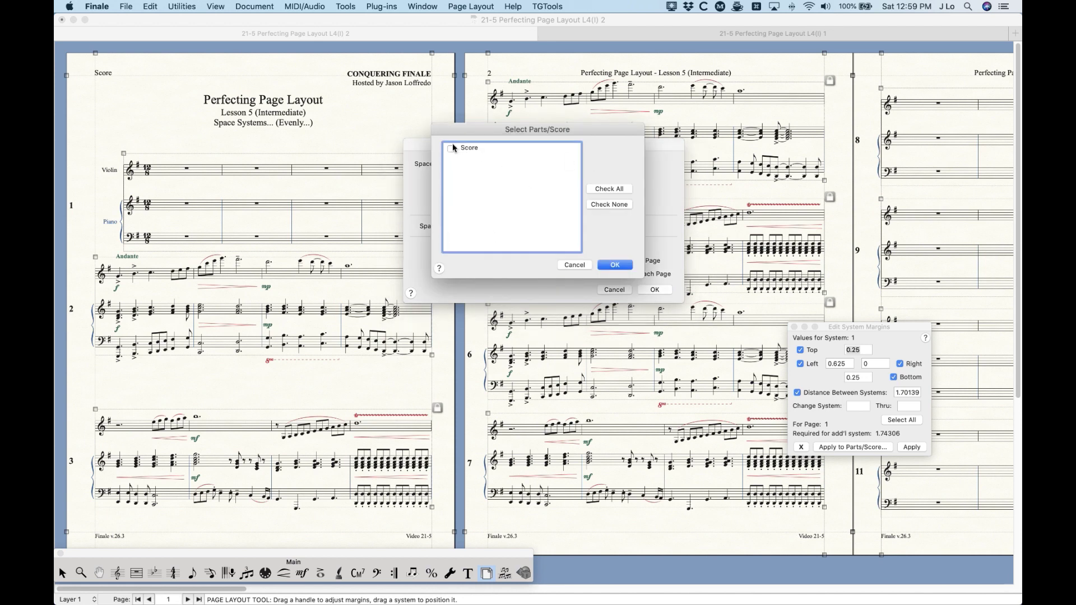
left_click(452, 148)
left_click(604, 266)
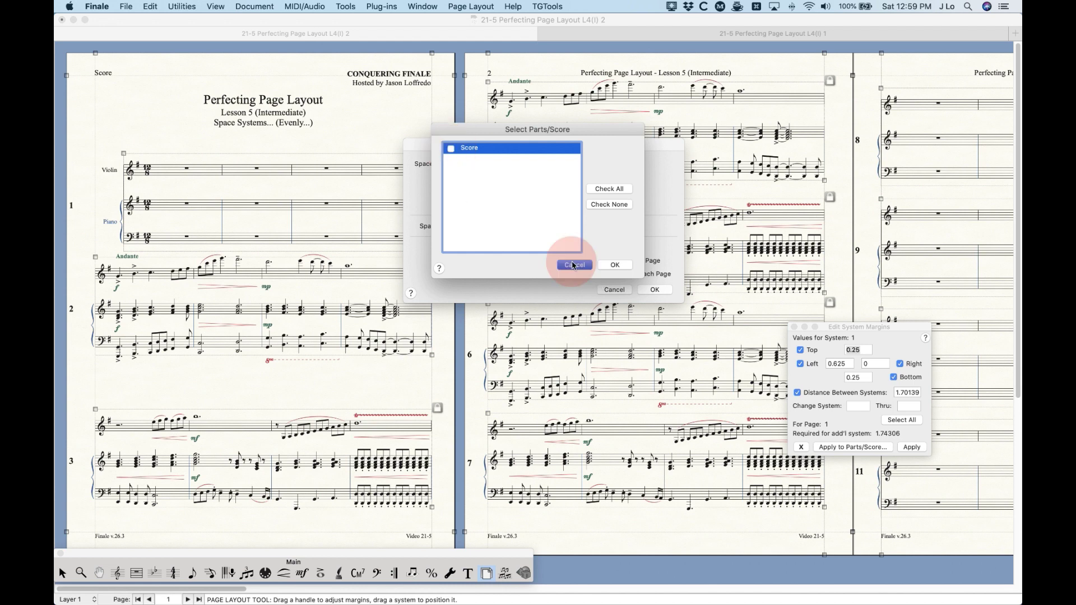
left_click(550, 163)
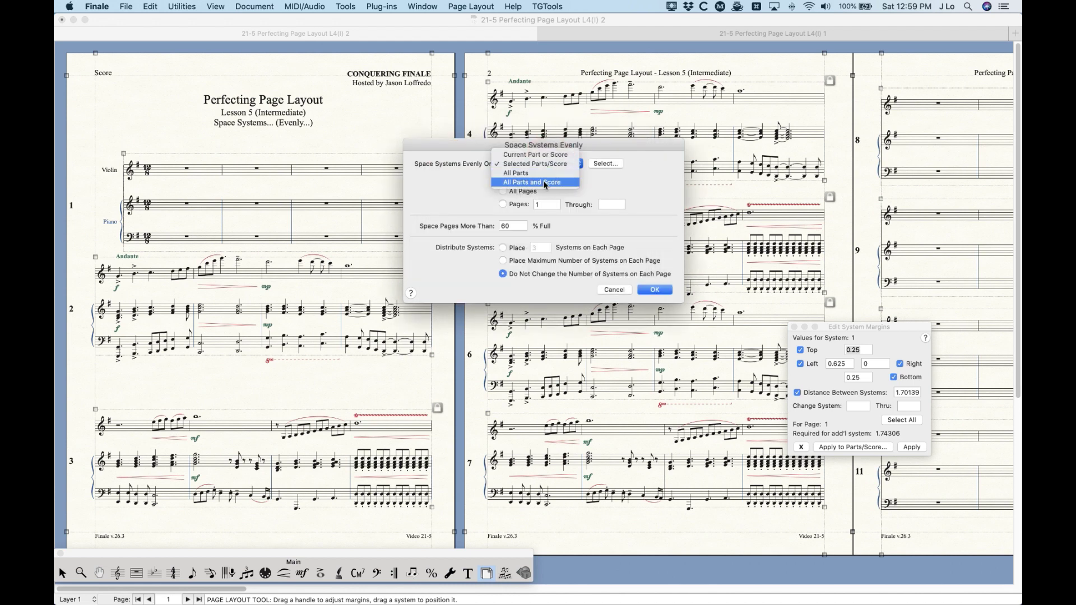
left_click(546, 156)
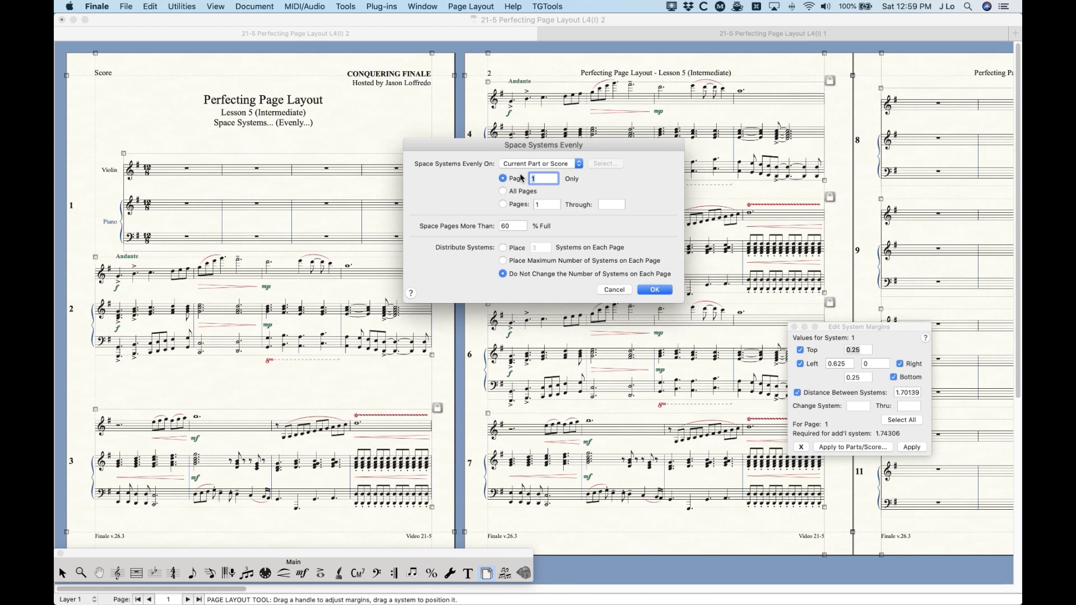
- Try different page ranges for the even spacing, including pages 2 through 5, 2 through 7, and page 3 onward
left_click(503, 191)
left_click(503, 205)
left_click(618, 204)
type("5")
left_click(534, 204)
type("2")
left_click(605, 204)
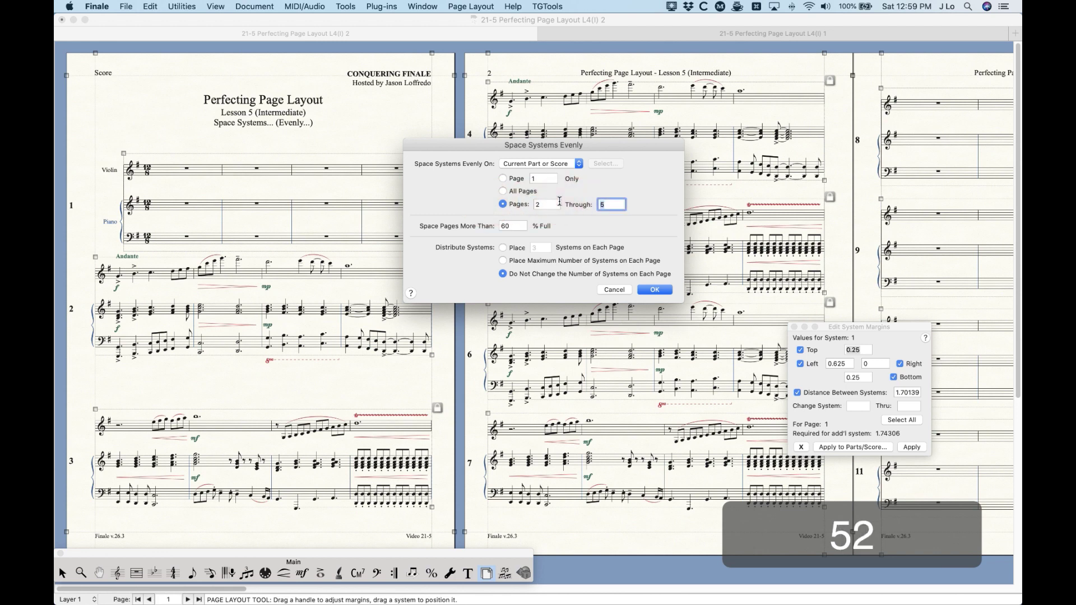
type("7")
double_click(550, 204)
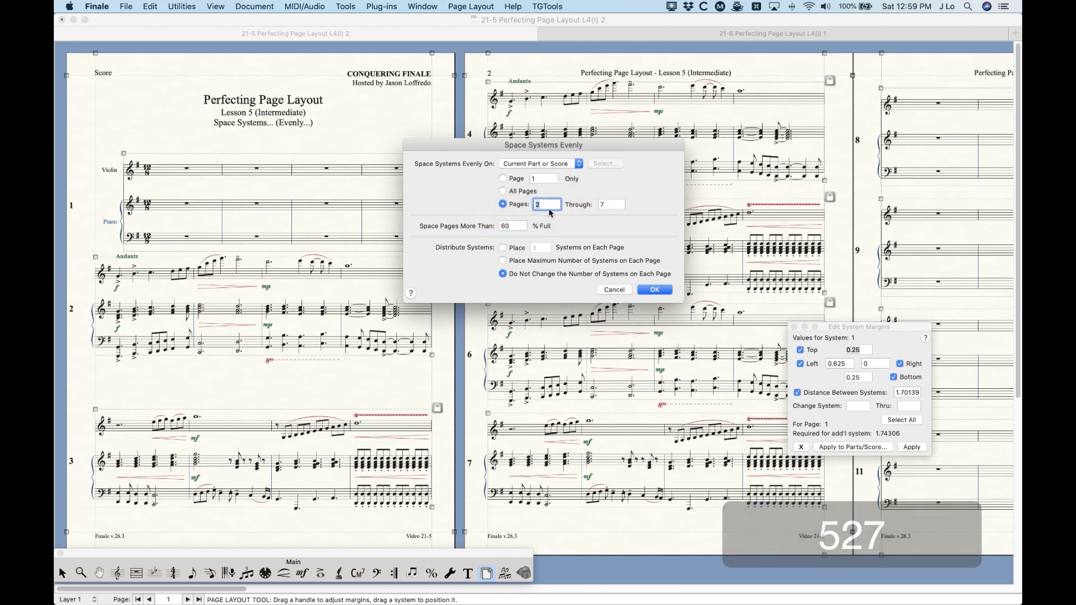
type("3")
left_click(617, 205)
key("BackSpace")
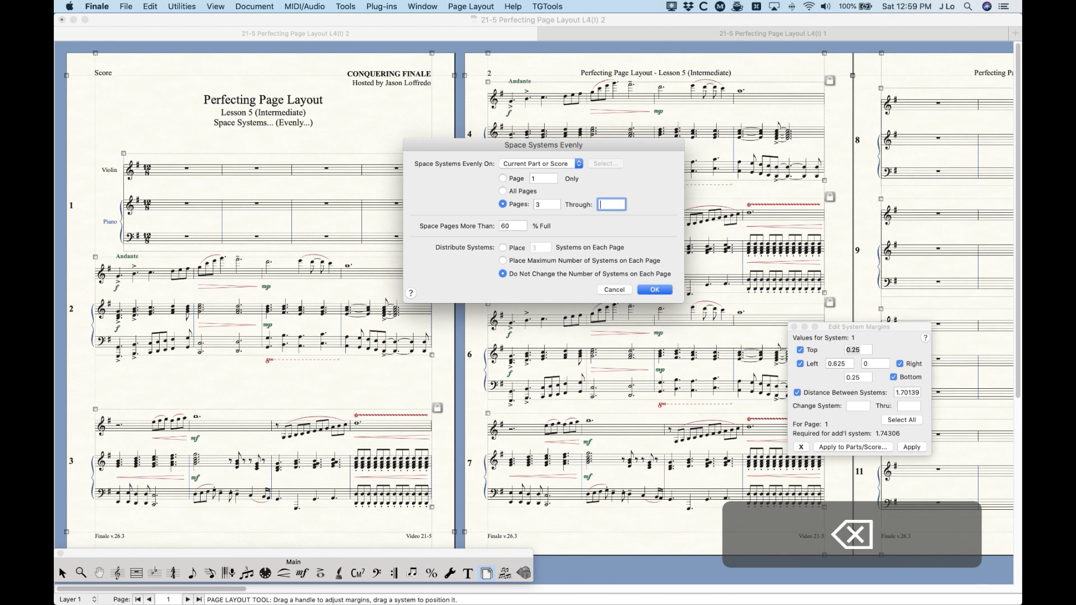
left_click(548, 205)
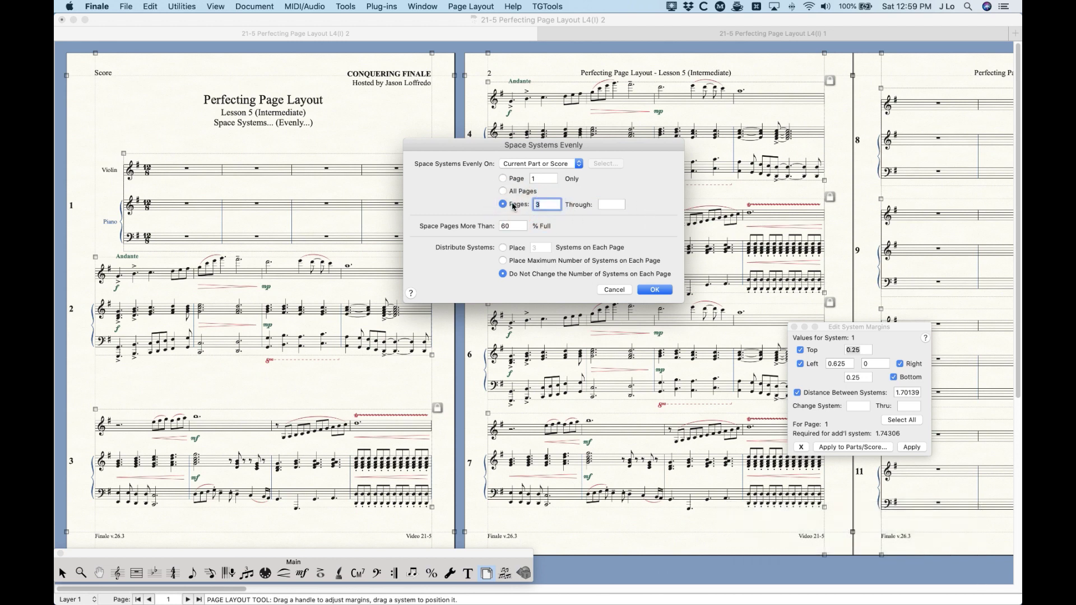
type("2")
- Restrict the even system spacing to page 2 only
left_click(502, 179)
left_click(493, 180)
type("2")
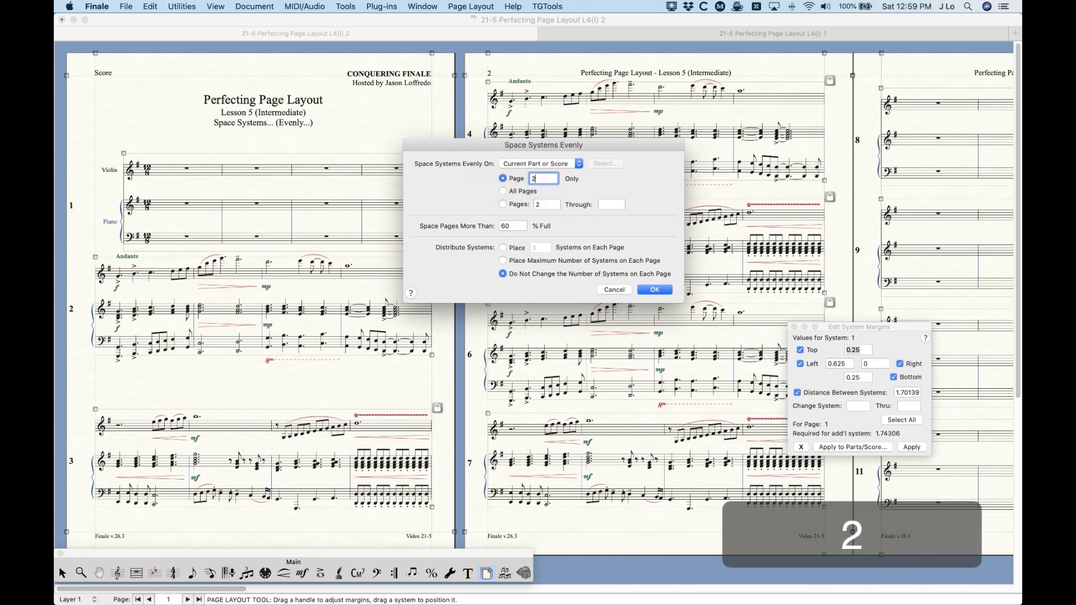
- Move the Space Systems Evenly dialog and the Edit System Margins window clear of page 2's music
left_click_drag(496, 145, 277, 148)
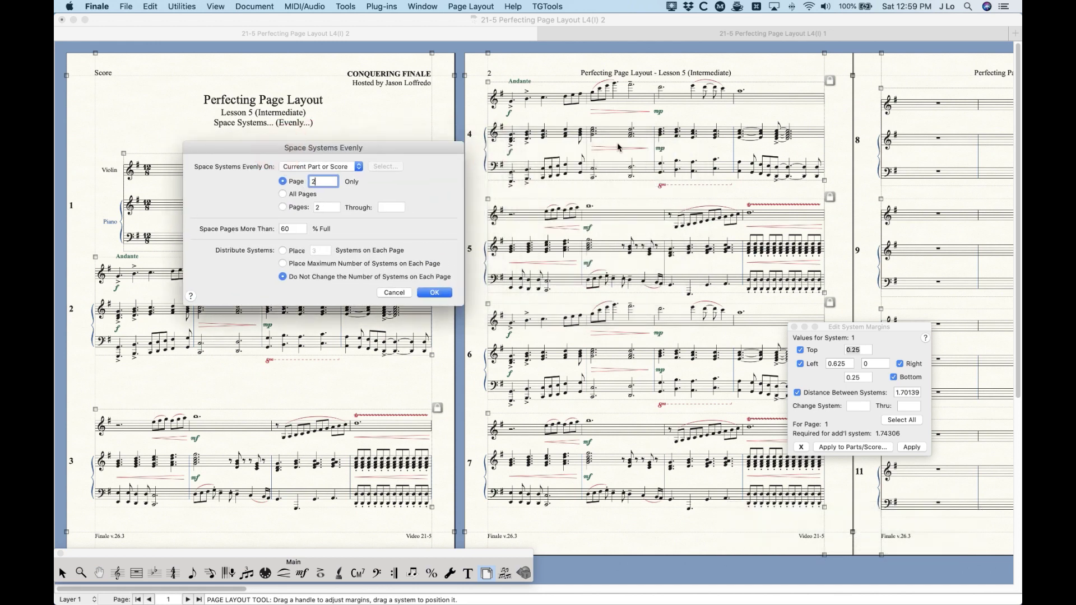
left_click_drag(866, 326, 931, 336)
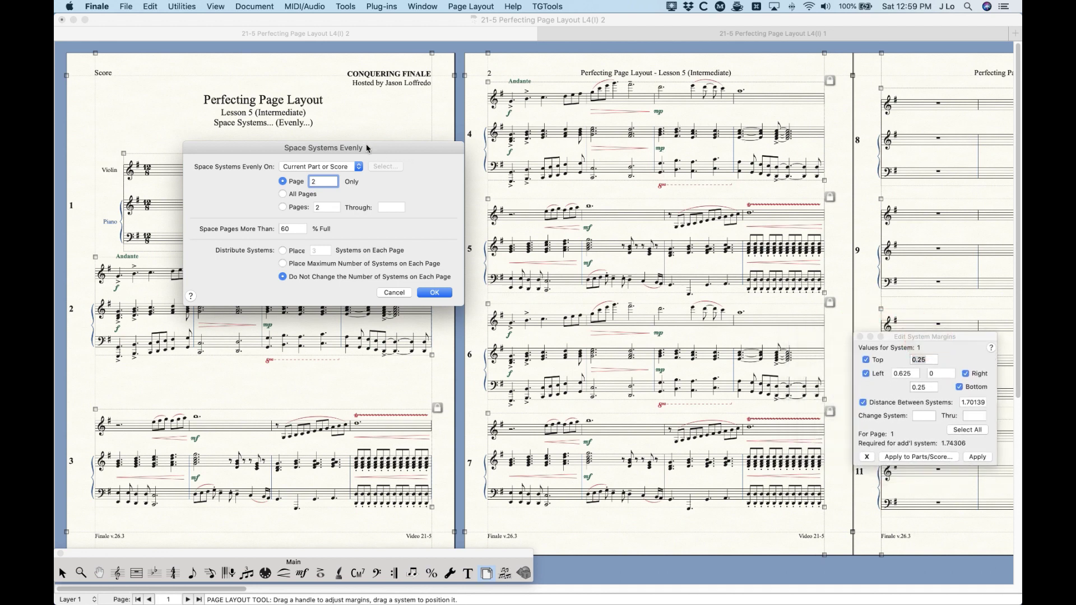
left_click_drag(364, 150, 365, 146)
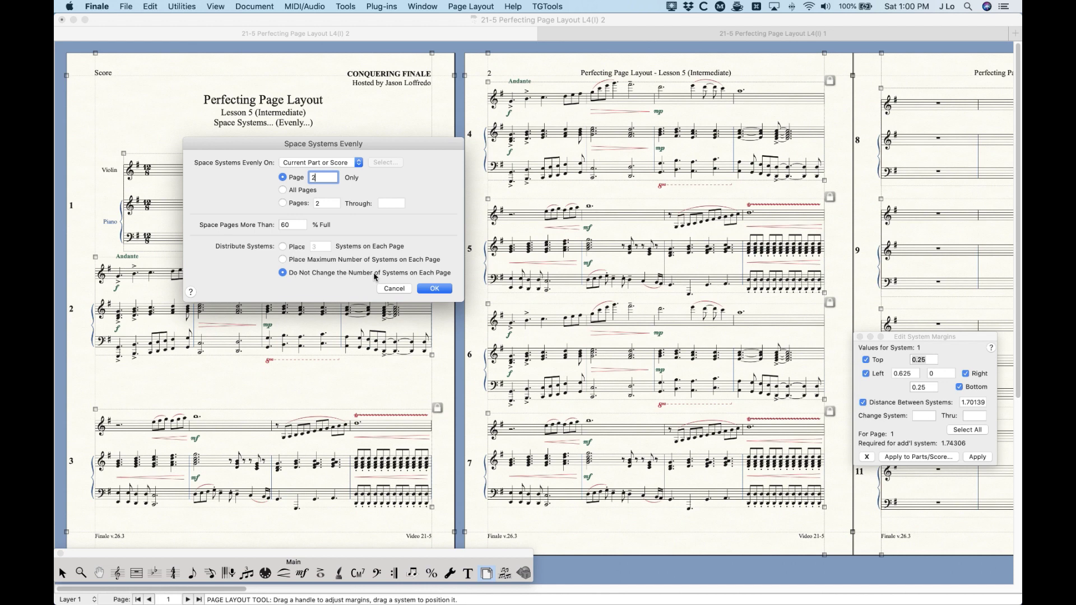
- Space the systems evenly on page 2 only, without changing the number of systems on each page
left_click(283, 260)
left_click(283, 246)
left_click(284, 203)
left_click(283, 178)
left_click(284, 273)
left_click(435, 289)
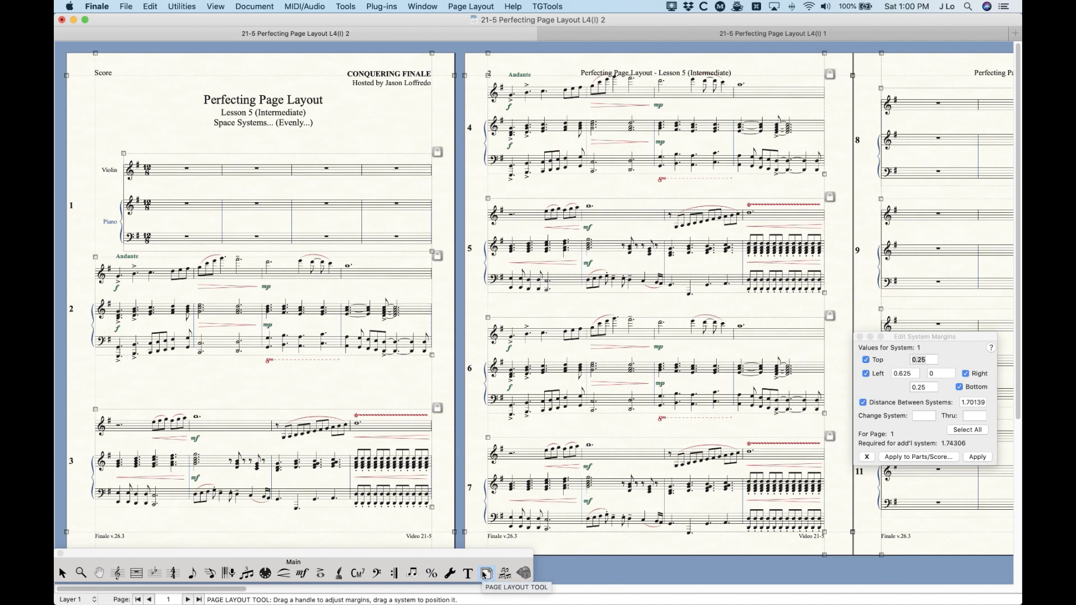
- Check the first and last systems on page 2 and undo the even spacing
left_click(522, 71)
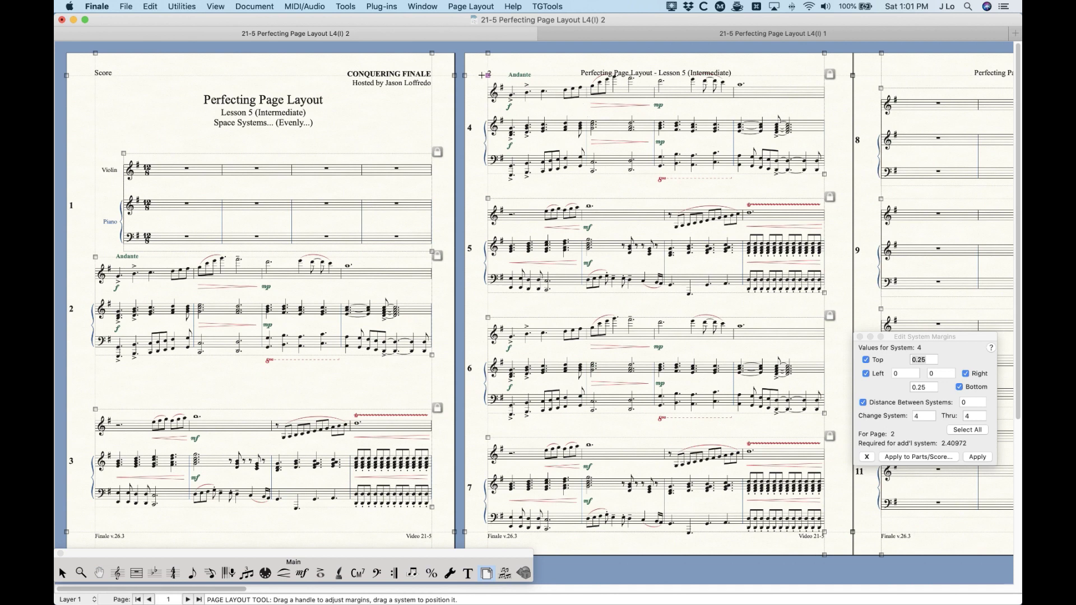
left_click(652, 532)
key("super+z")
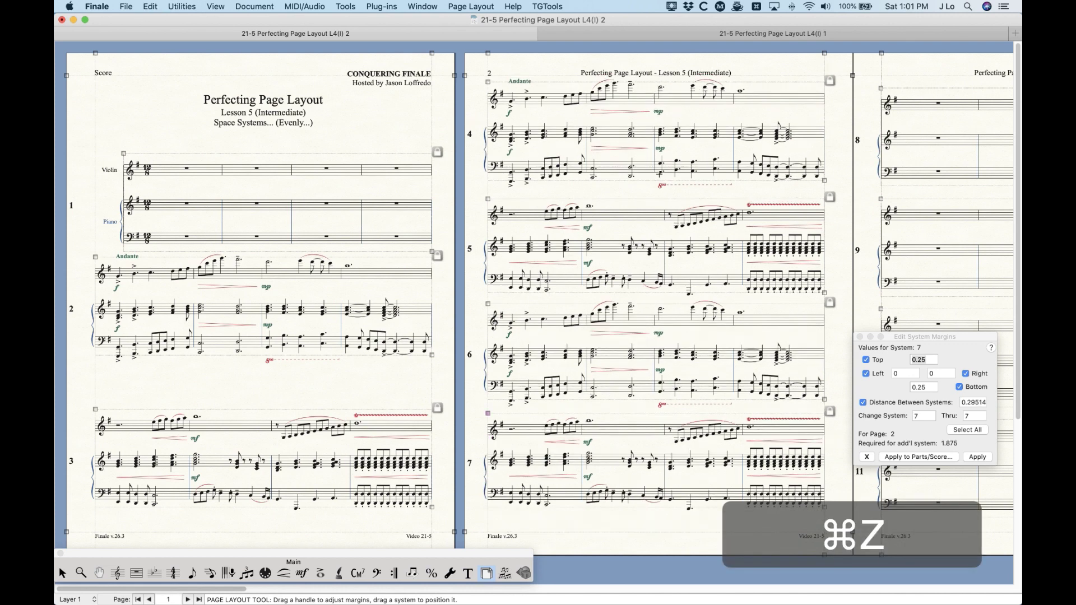
- Set the top and bottom margins of systems 4 through 7 to .35
left_click(579, 128)
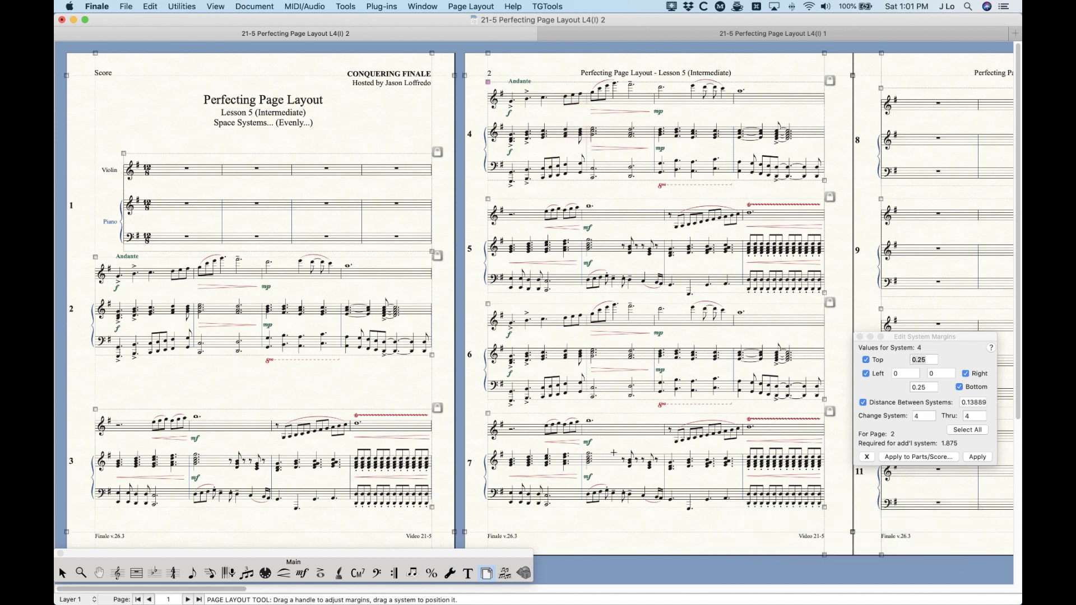
left_click(612, 450, "shift")
left_click(932, 361)
type(".35")
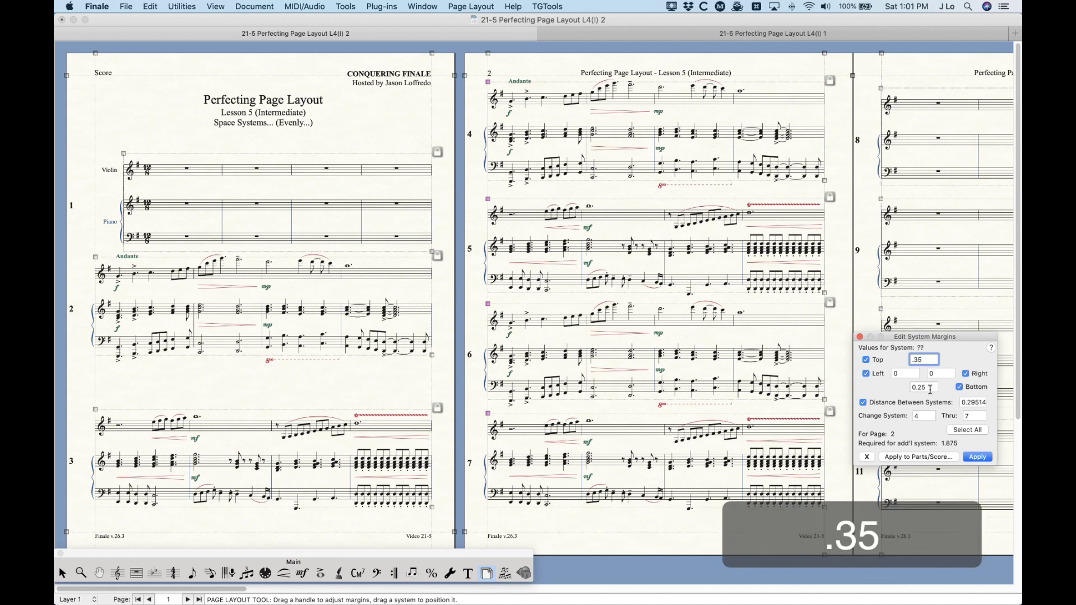
key("Tab")
type(".35")
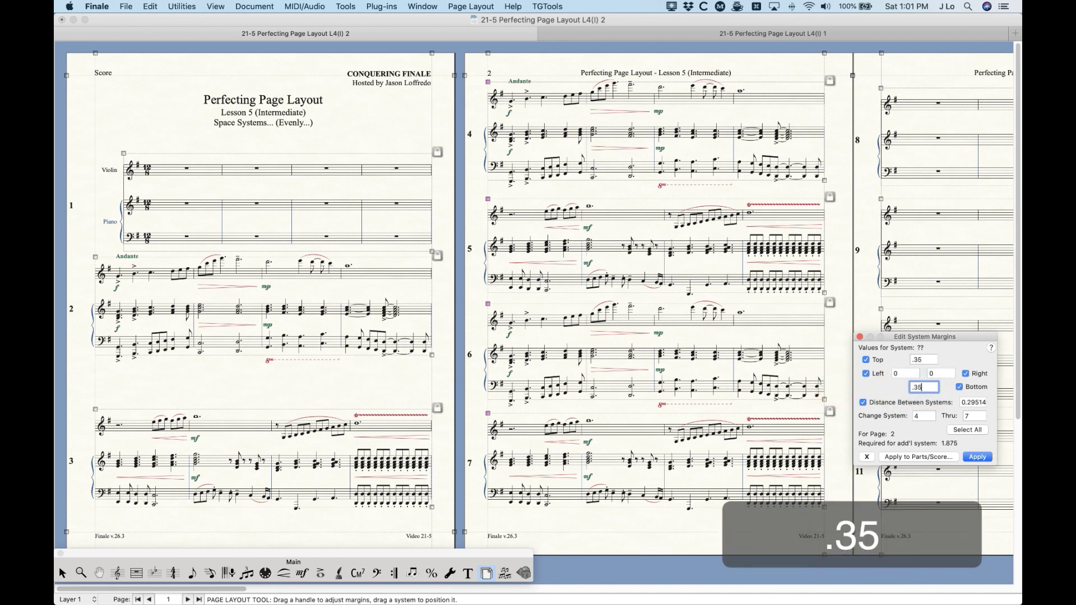
left_click(976, 457)
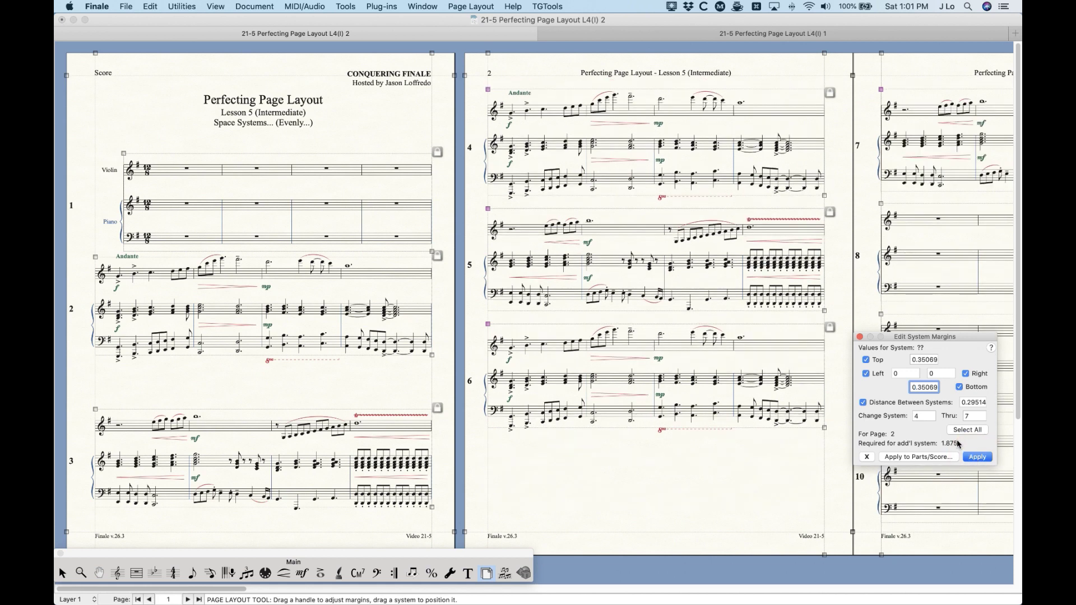
- Shift the systems on page 2 slightly upward so that system 7 fits back on that page
left_click(738, 92)
left_click_drag(730, 103, 730, 92)
left_click_drag(699, 213, 700, 203)
left_click_drag(678, 338, 680, 330)
left_click_drag(658, 440, 656, 439)
left_click(643, 424)
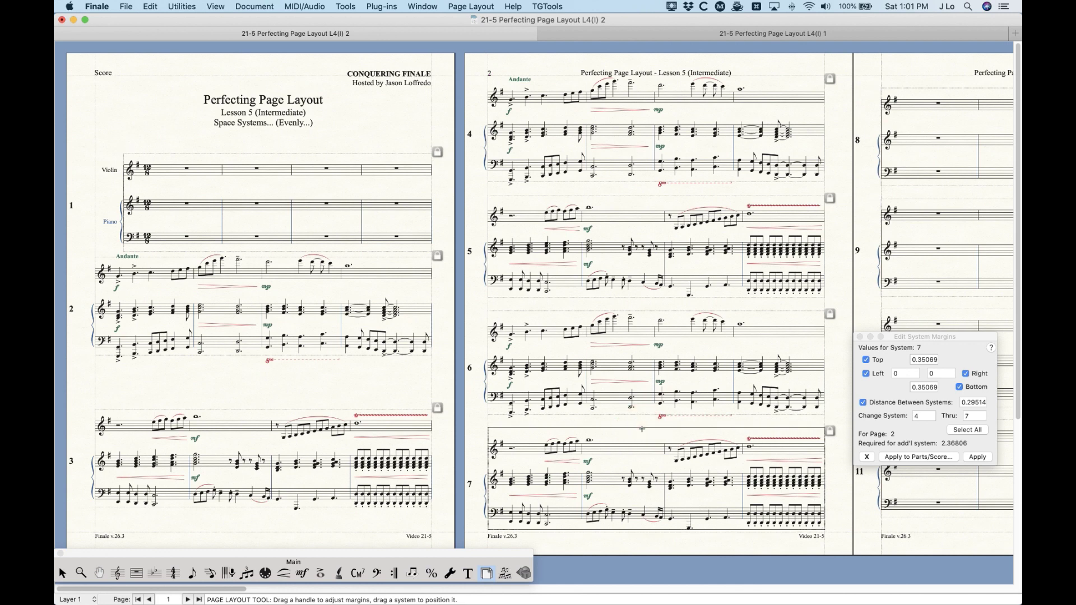
- Apply Space Systems Evenly to page 2 only, keeping the Do Not Change the Number of Systems option
left_click(471, 7)
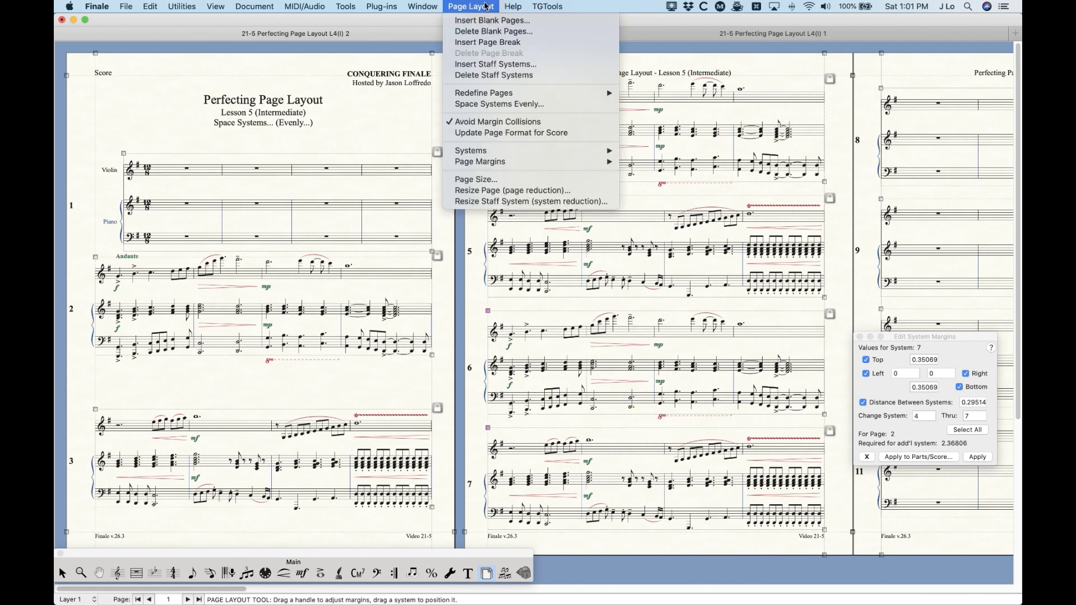
left_click(493, 106)
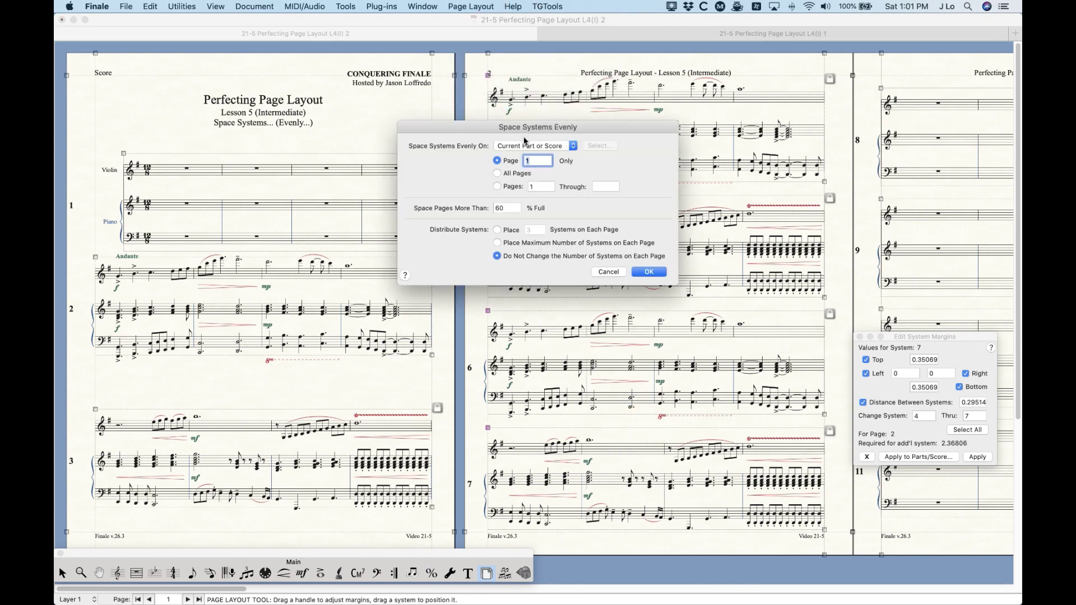
left_click_drag(523, 133, 304, 124)
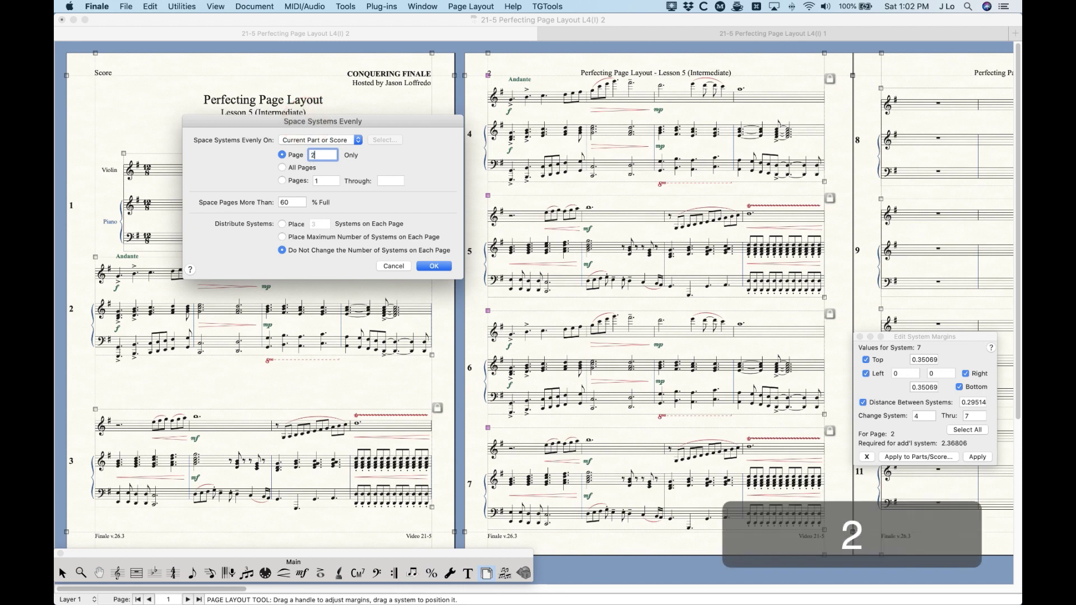
left_click(440, 268)
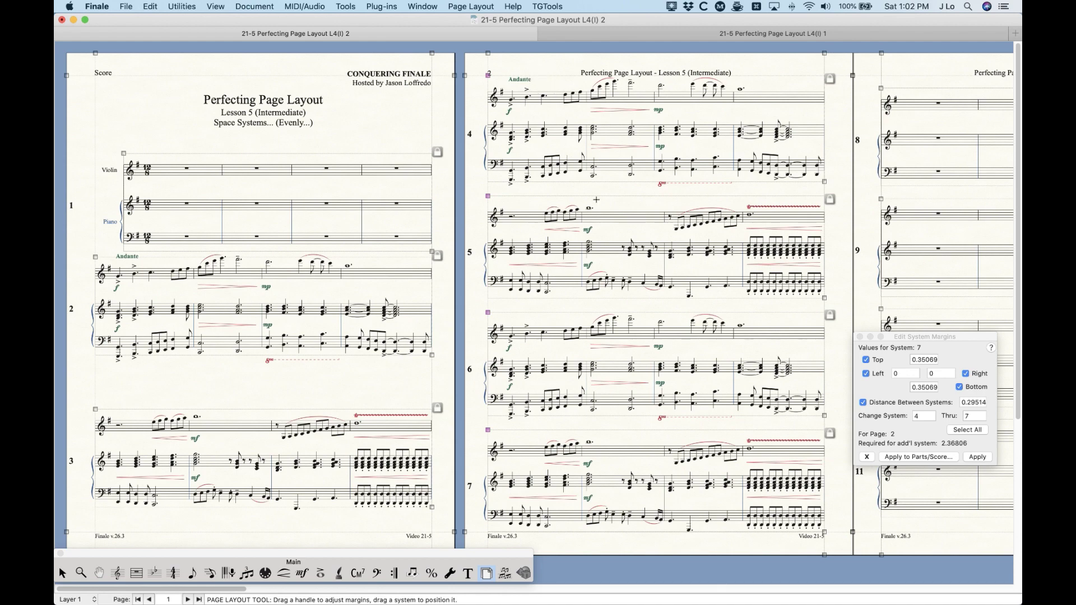
- Undo the even spacing, the system moves and the margin changes on page 2
key("super+z")
key("super+z")
key("super+z")
key("super+z")
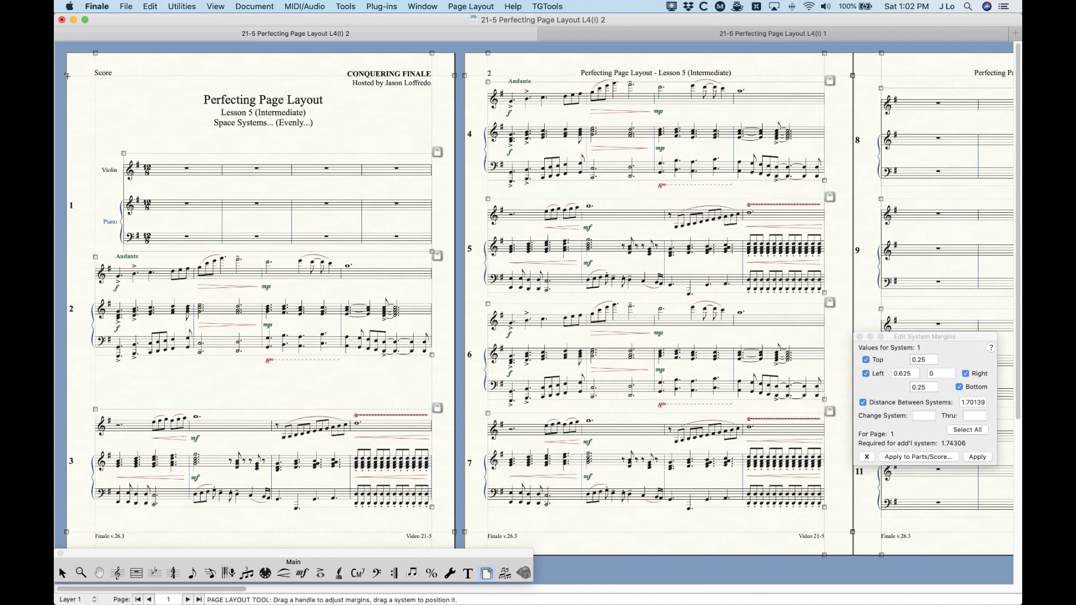
key("shift")
- Apply Space Systems Evenly to page 1 only, keeping the Do Not Change the Number of Systems option, and undo the spacing
left_click(477, 6)
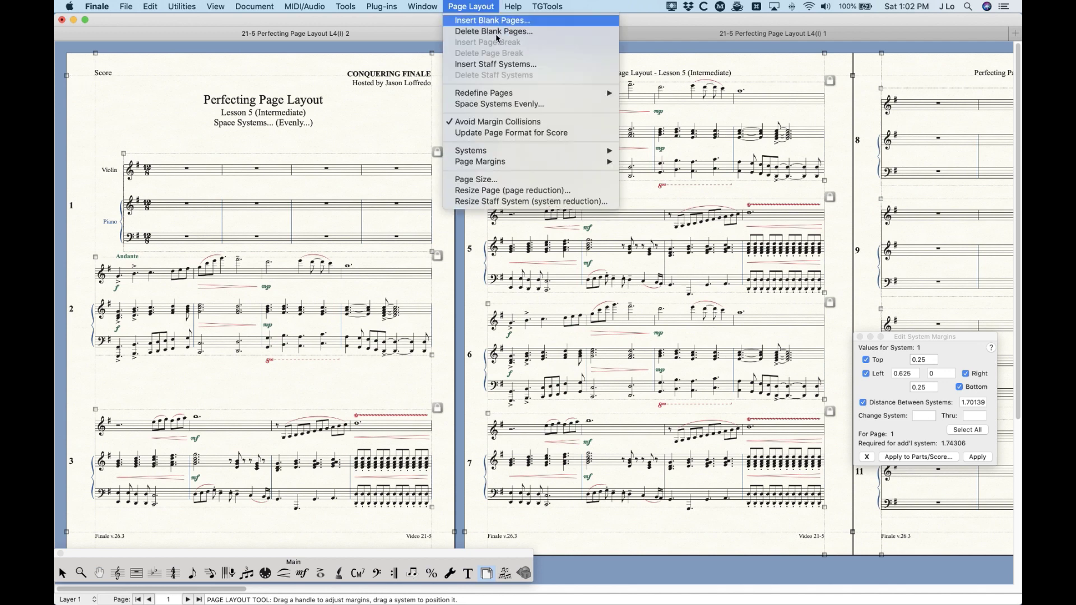
left_click(493, 105)
left_click_drag(520, 134, 621, 138)
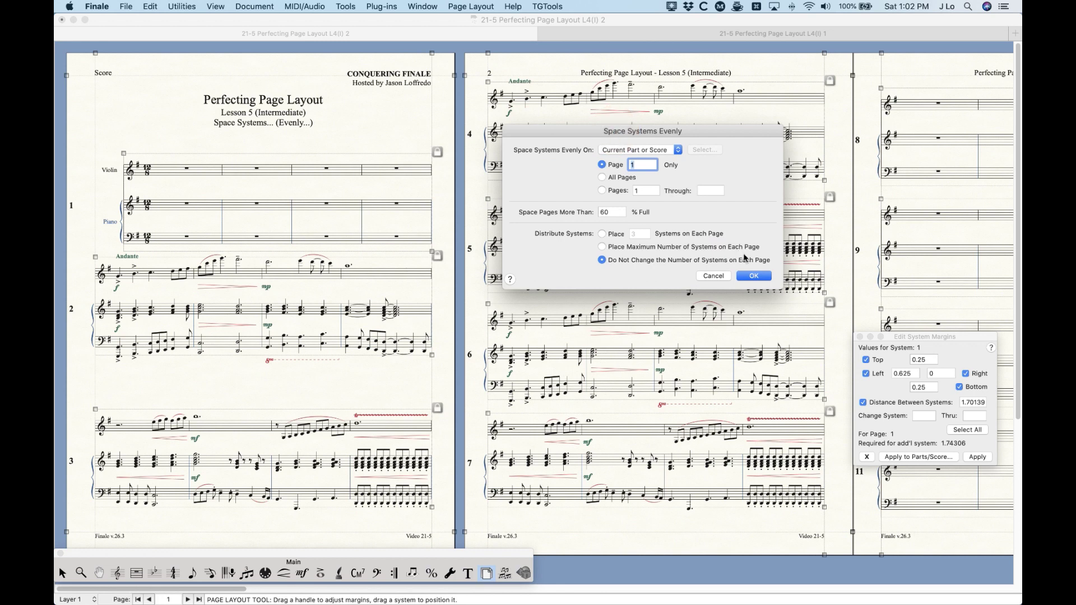
left_click(751, 276)
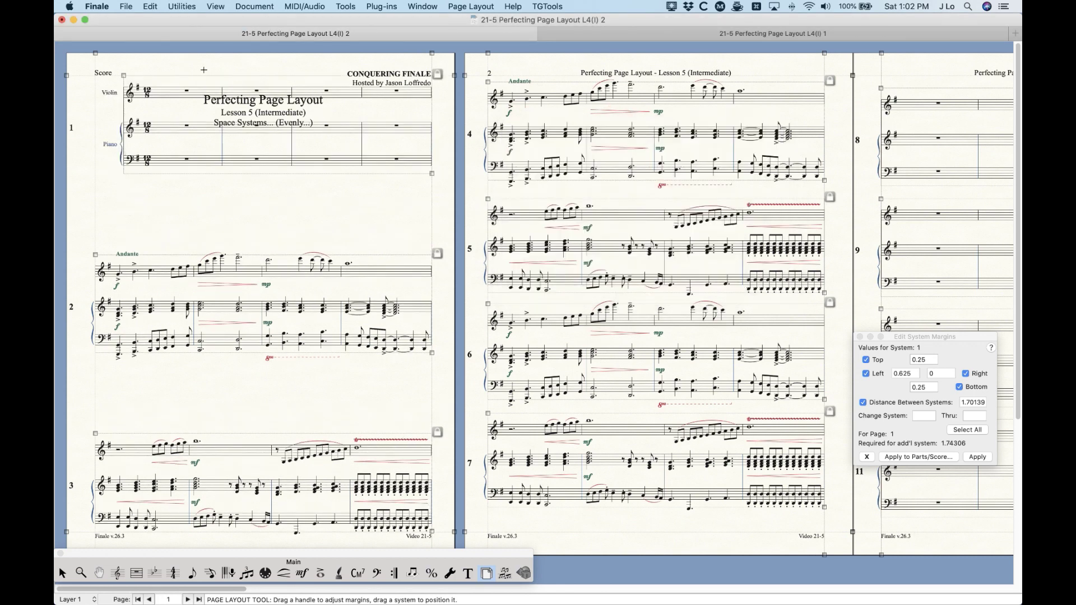
key("ctrl+z")
left_click(295, 143)
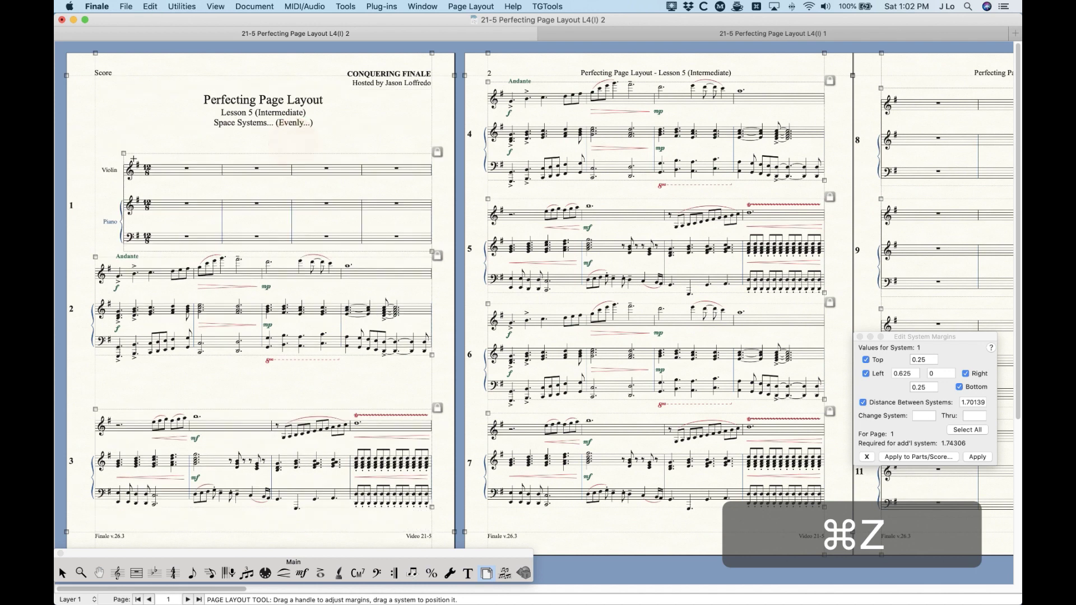
- Extend system 1's top margin up to the page margin, about 1.95139, and lower system 3's bottom margin to about 0.72569
left_click_drag(124, 153, 124, 75)
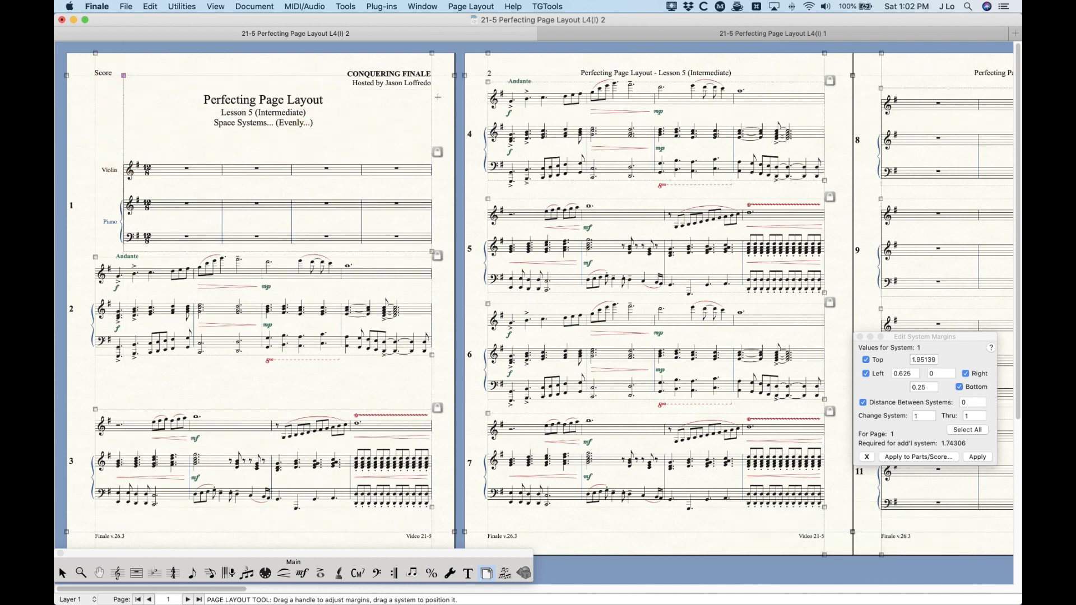
left_click(471, 6)
left_click(474, 6)
left_click(381, 517)
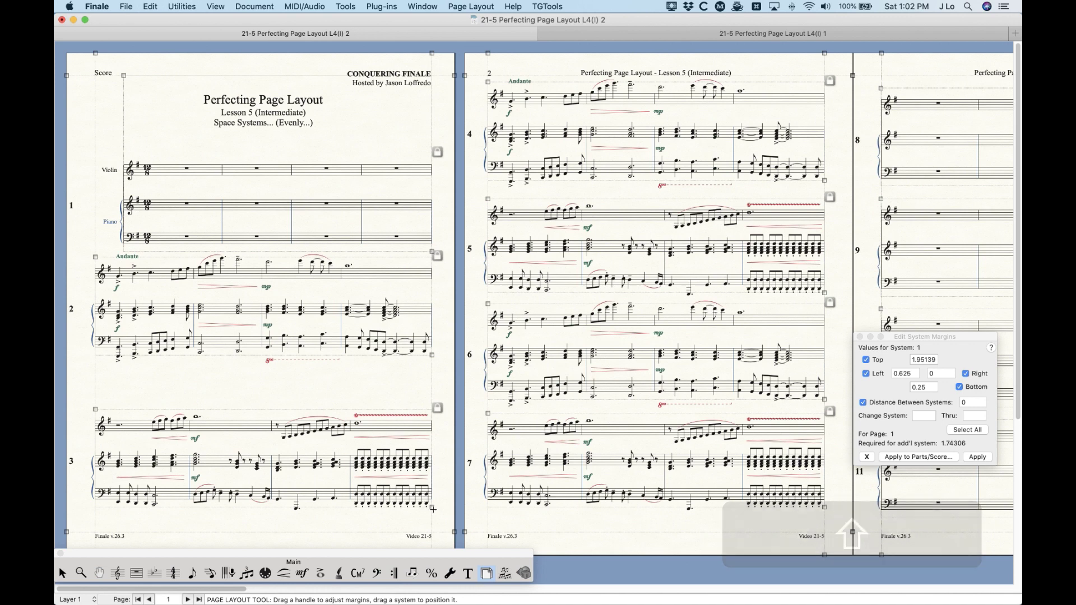
left_click(431, 520, "shift")
left_click_drag(431, 520, 443, 528)
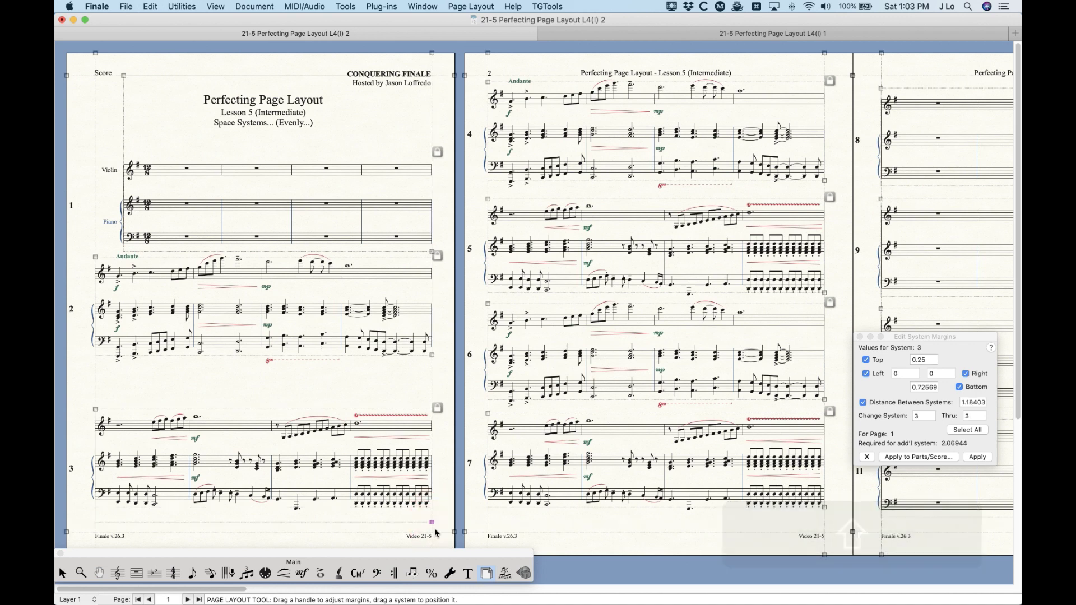
- Space the systems on page 1 evenly using the extended margins, and switch to the Selection tool
left_click(471, 6)
left_click(495, 106)
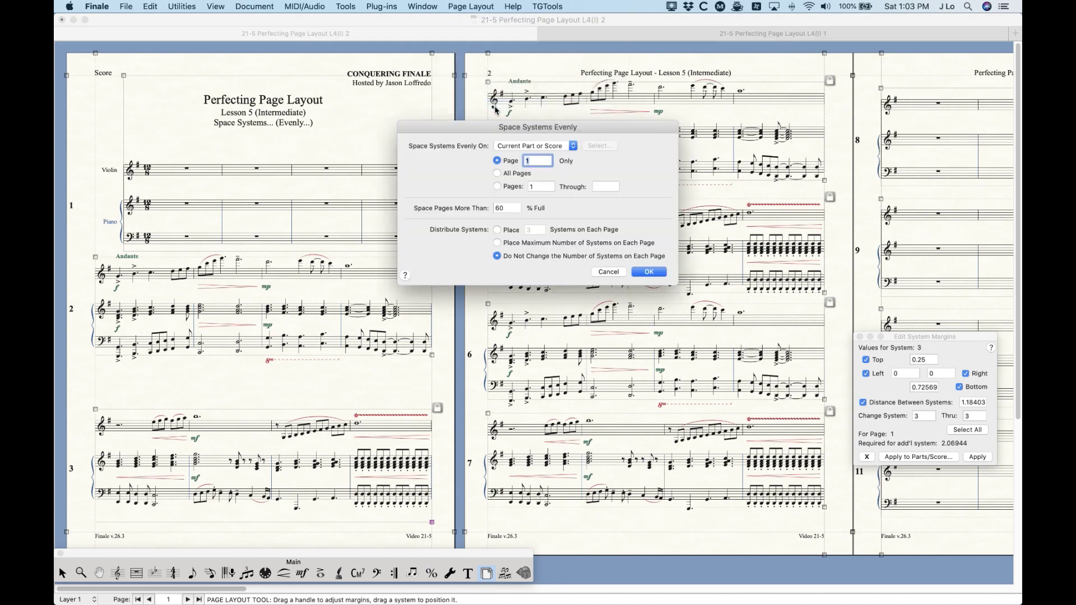
left_click(650, 272)
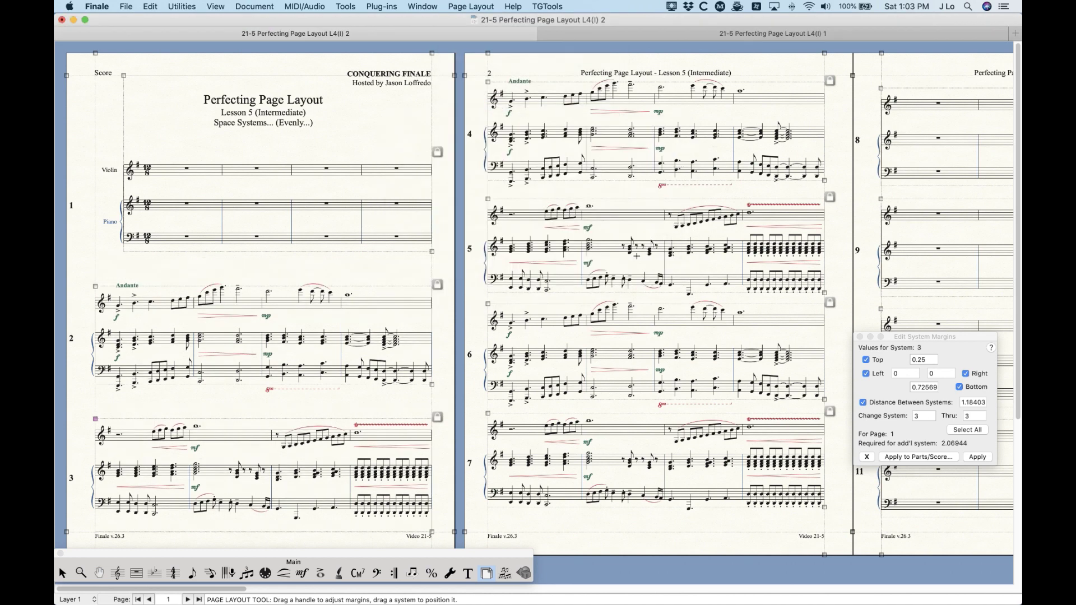
left_click(63, 573)
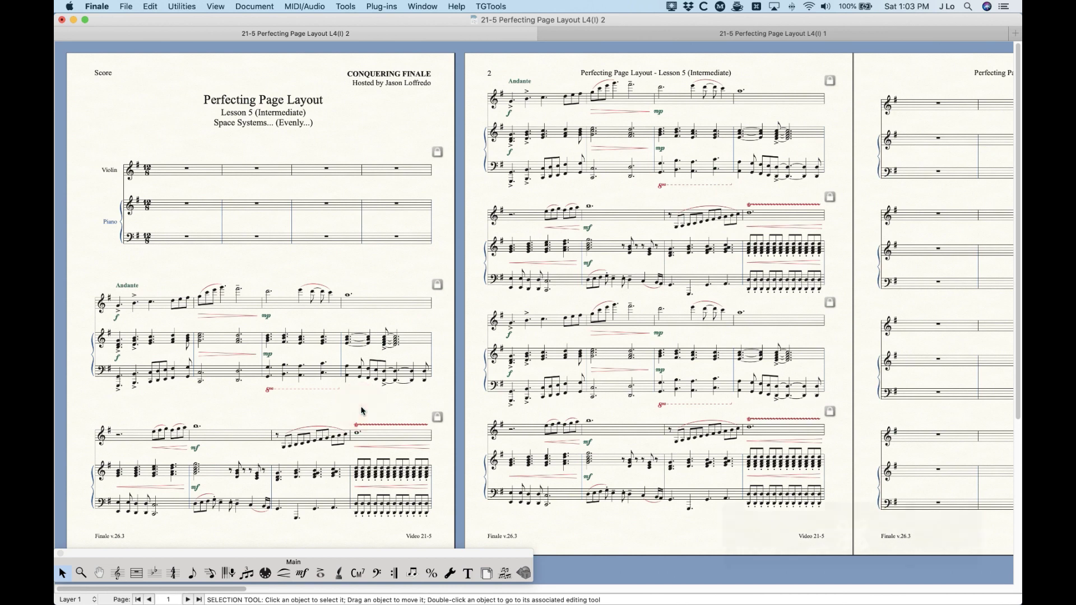
- Undo the even spacing and both margin adjustments on page 1, and return to the Page Layout tool
key("super+z")
key("super+z")
left_click(486, 575)
key("super+z")
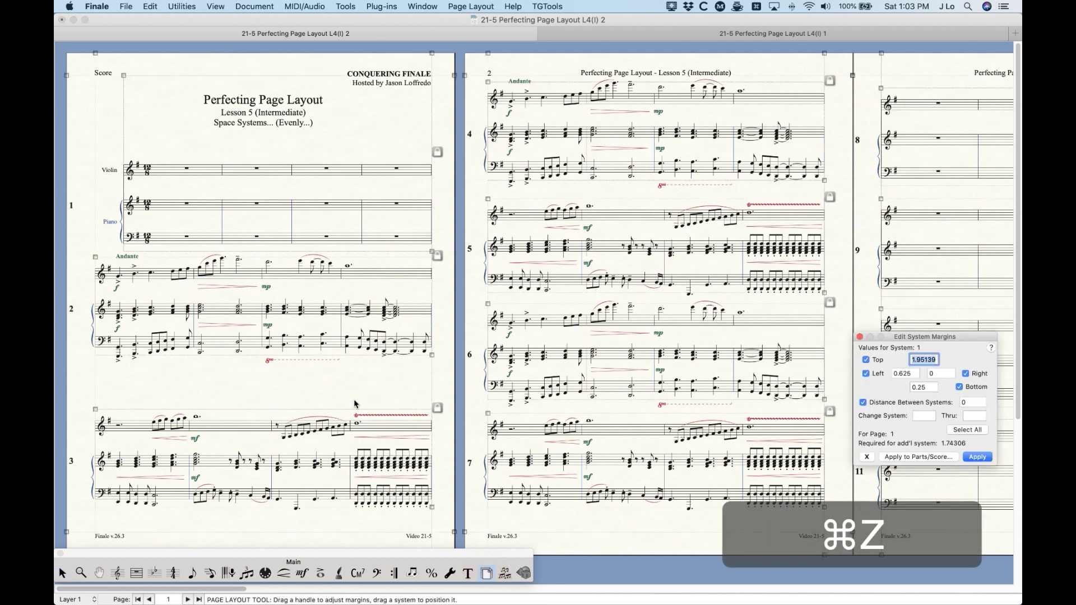
left_click(352, 395)
key("super+z")
- Move system 2 slightly down on page 1 by hand, and undo the move
left_click(341, 392)
left_click_drag(359, 292, 348, 337)
left_click(359, 401)
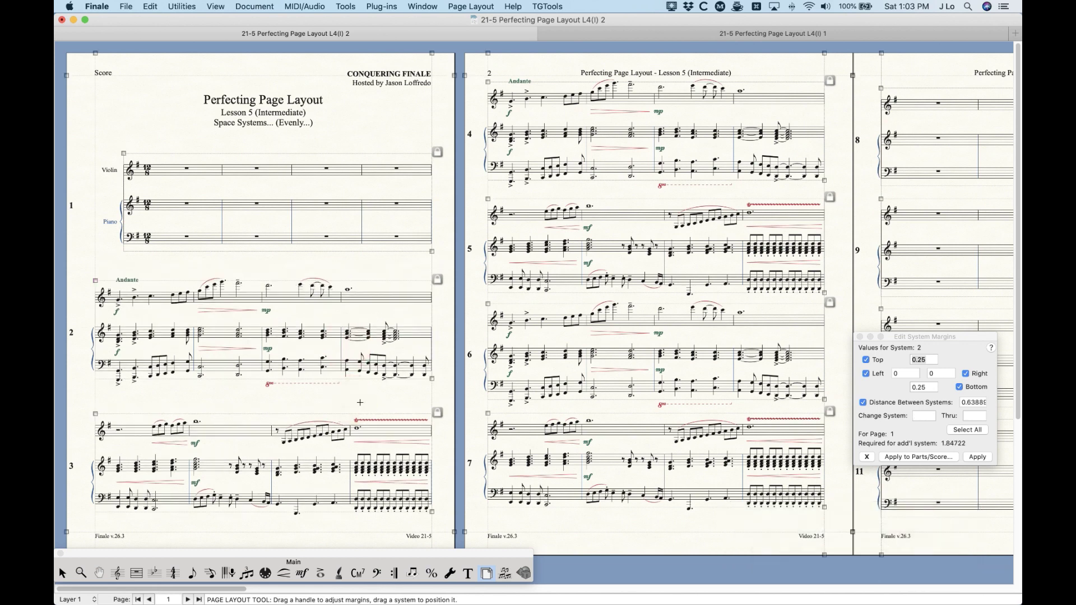
key("super+z")
key("super+z")
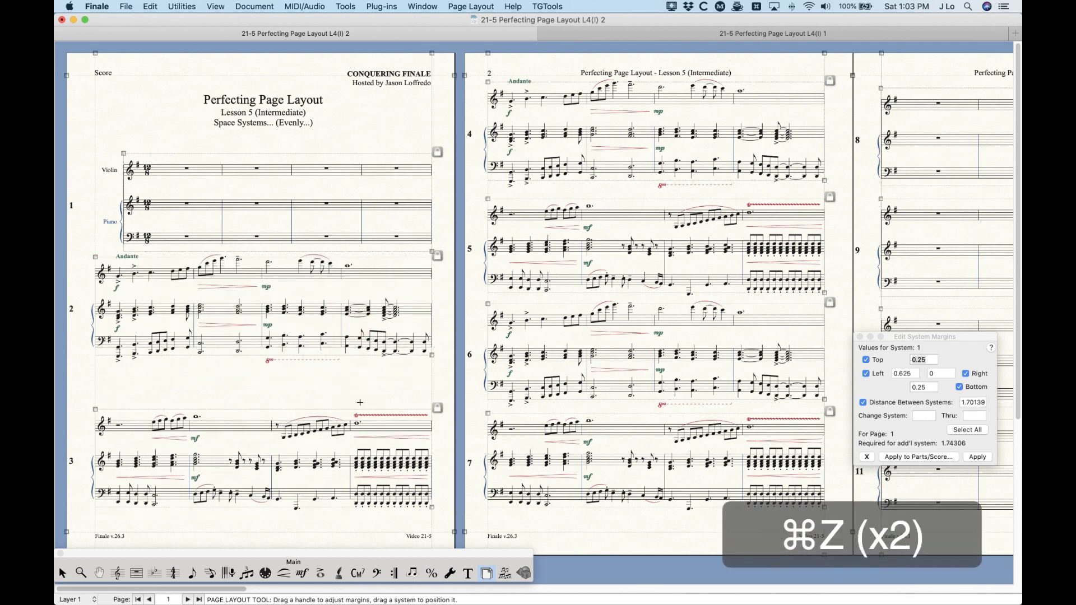
- Apply Space Systems Evenly to all pages with the maximum number of systems on each page, and undo the result
left_click(471, 7)
left_click(491, 104)
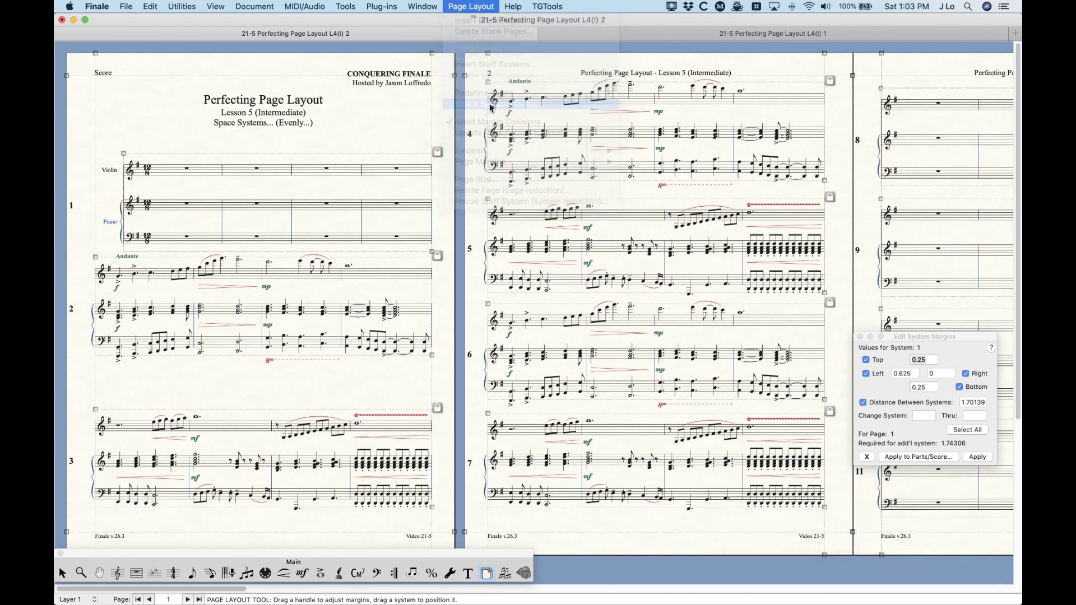
left_click_drag(553, 128, 499, 124)
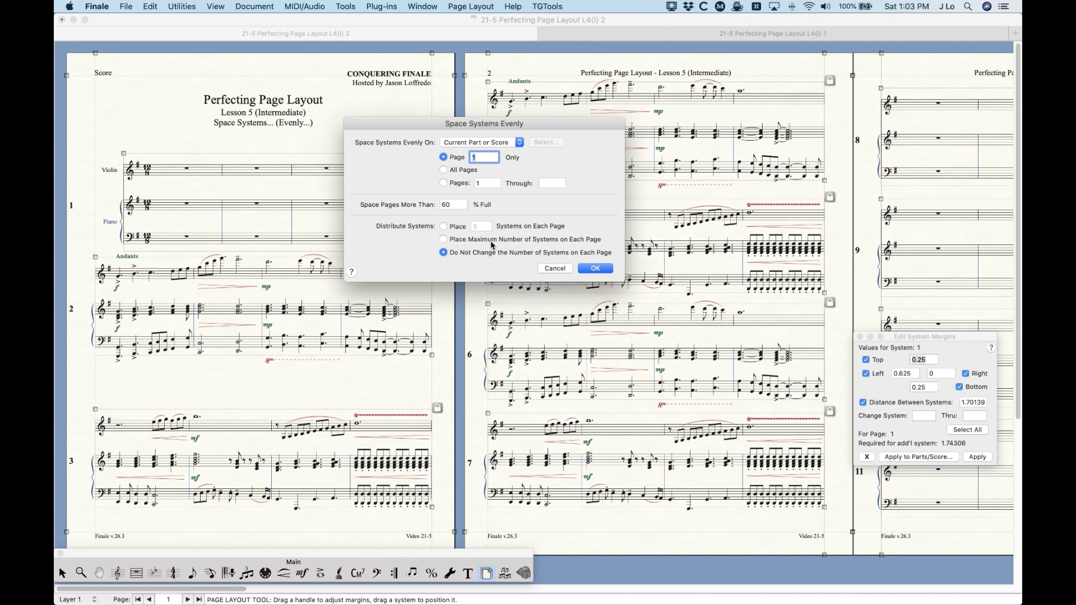
left_click(554, 237)
left_click(453, 170)
left_click(595, 268)
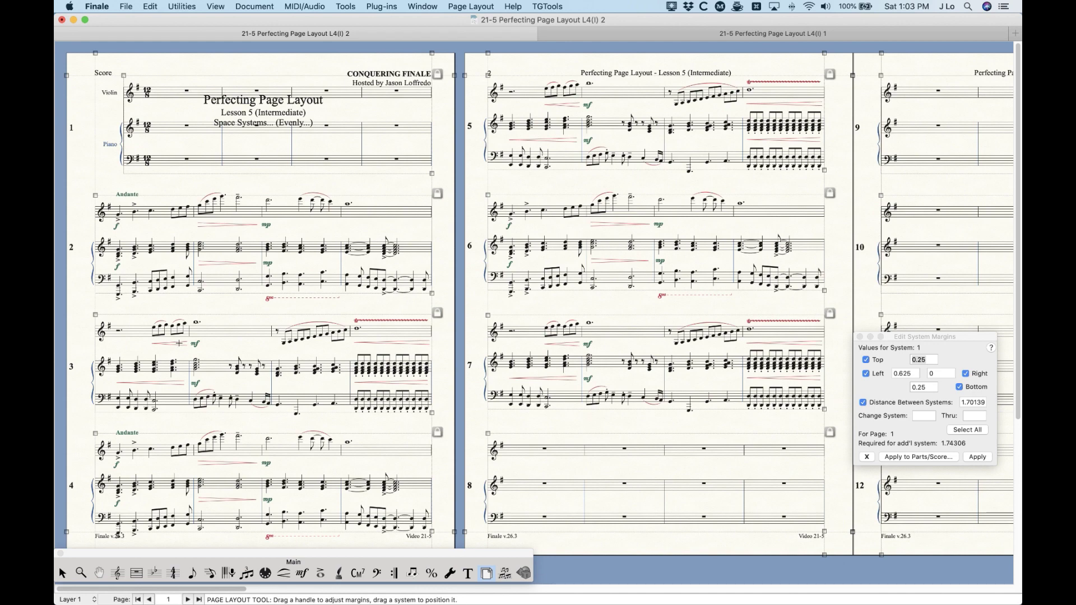
key("super+z")
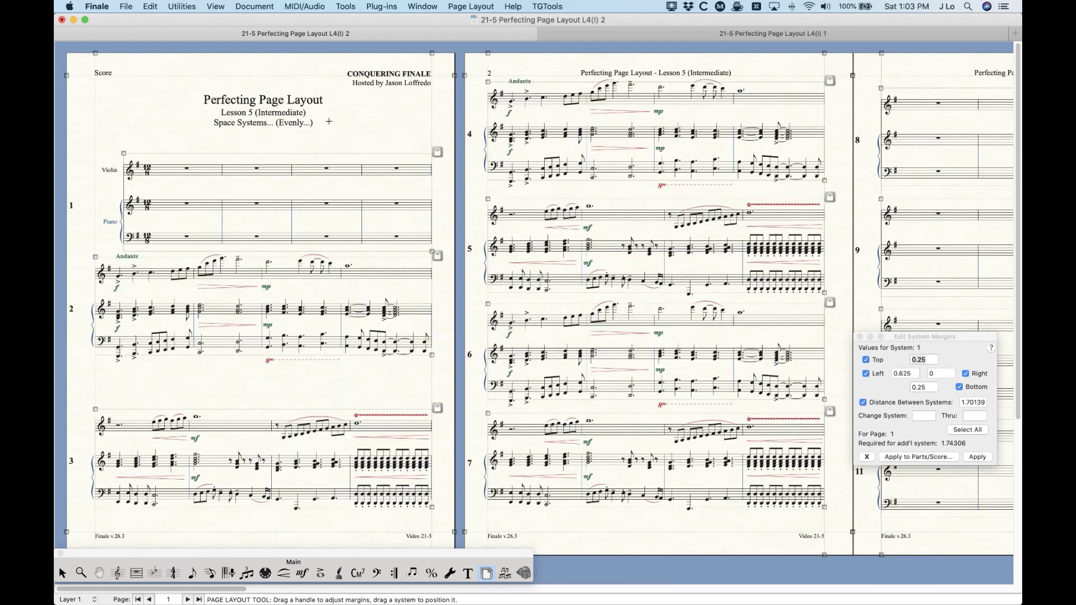
- Space systems evenly from page 2 onward with 3 systems placed on each page, and undo the result
left_click(473, 6)
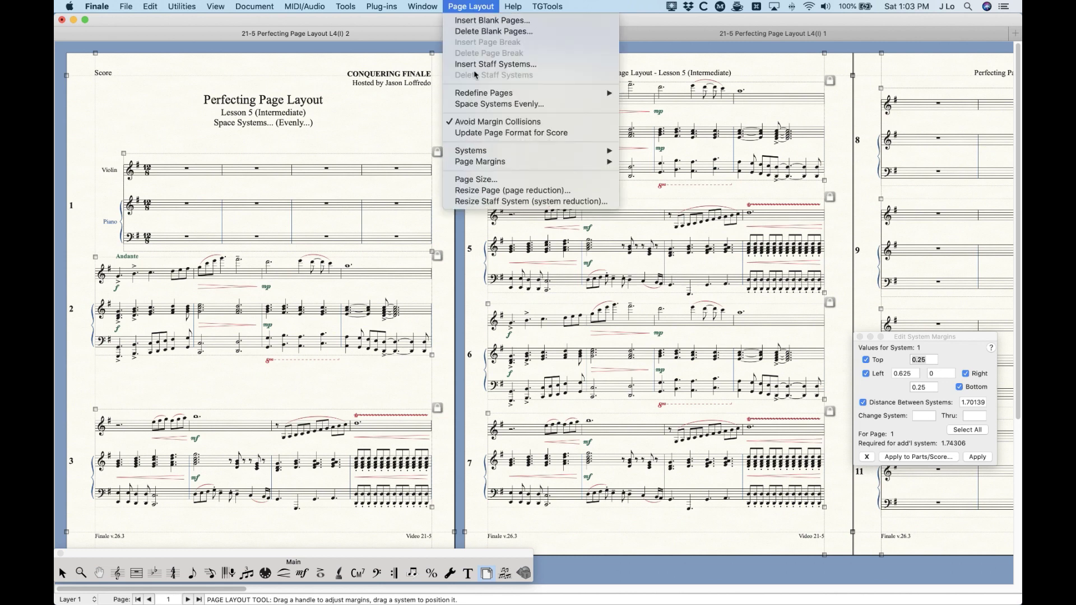
left_click(473, 103)
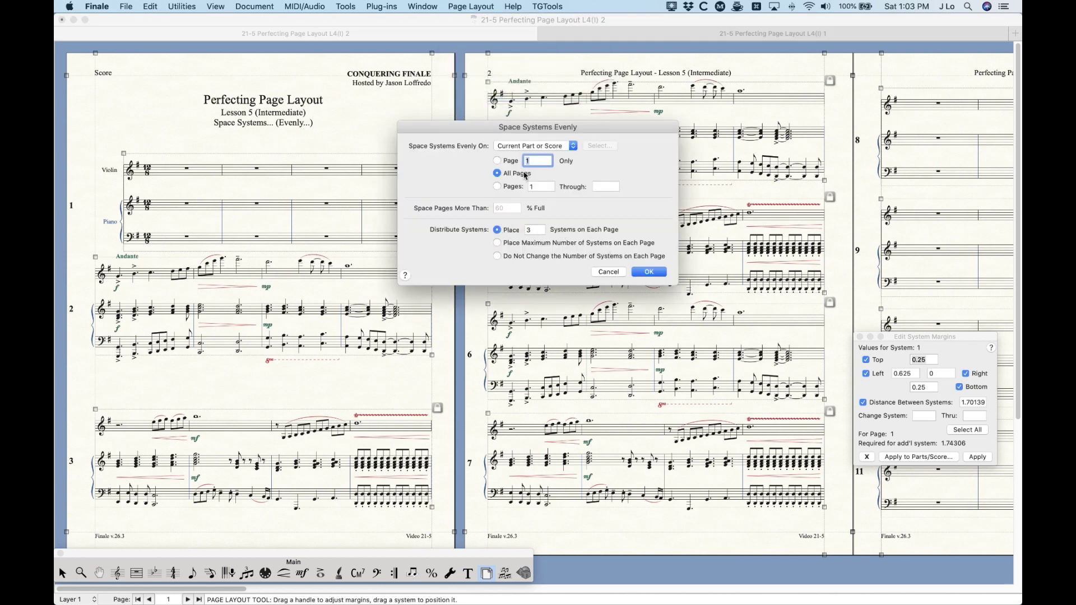
left_click(499, 187)
type("2")
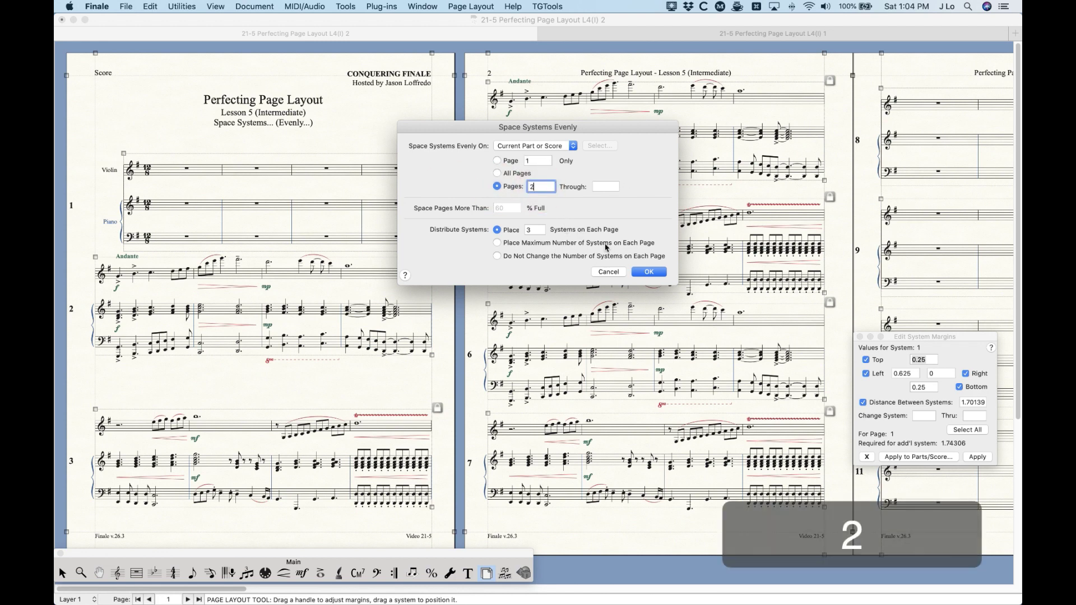
left_click(650, 273)
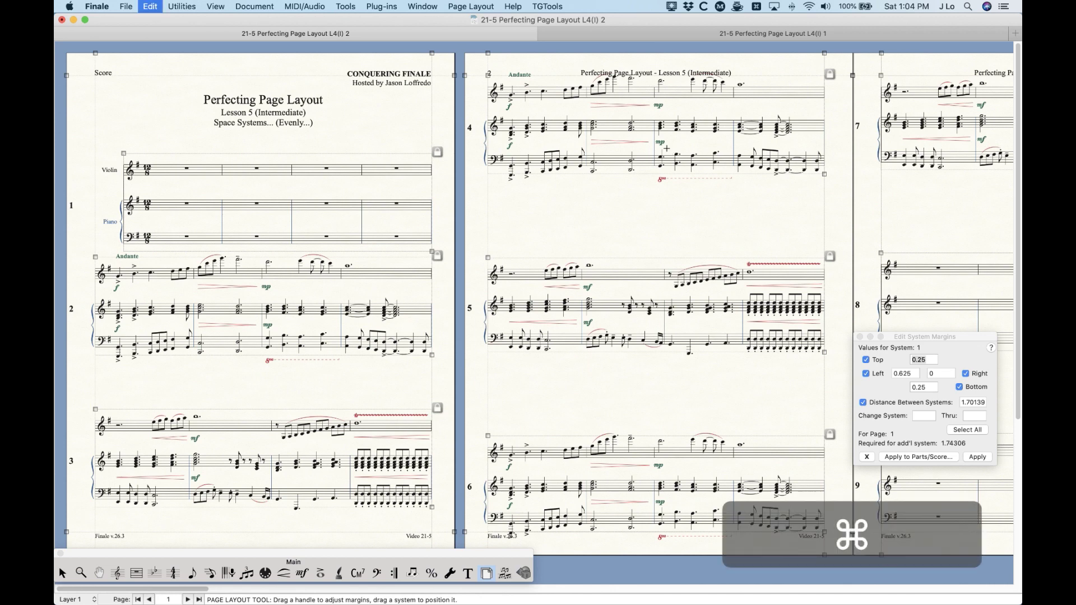
key("super+z")
left_click(469, 6)
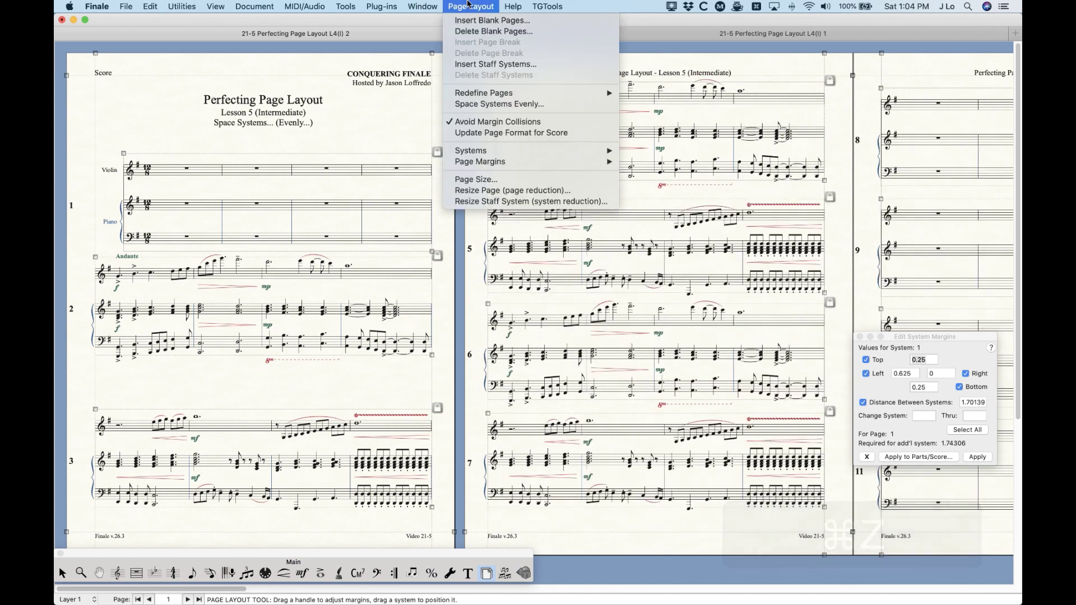
left_click(487, 103)
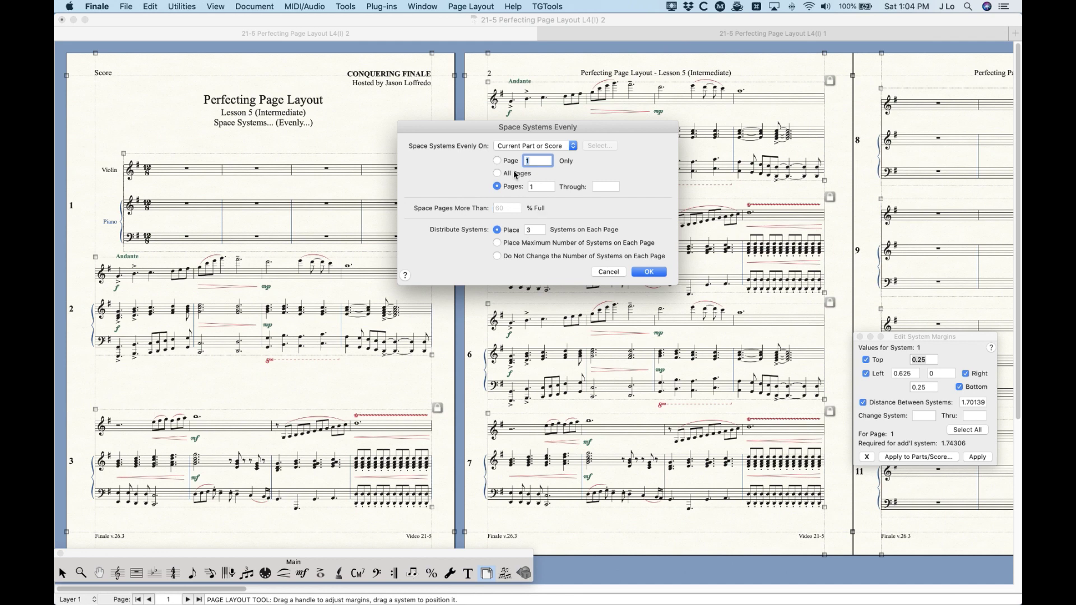
left_click(497, 161)
left_click(497, 256)
left_click(607, 272)
- Apply Space Systems Evenly to page 11 only, using Do Not Change the Number of Systems on Each Page, and undo the spacing
left_click_drag(204, 588, 1031, 588)
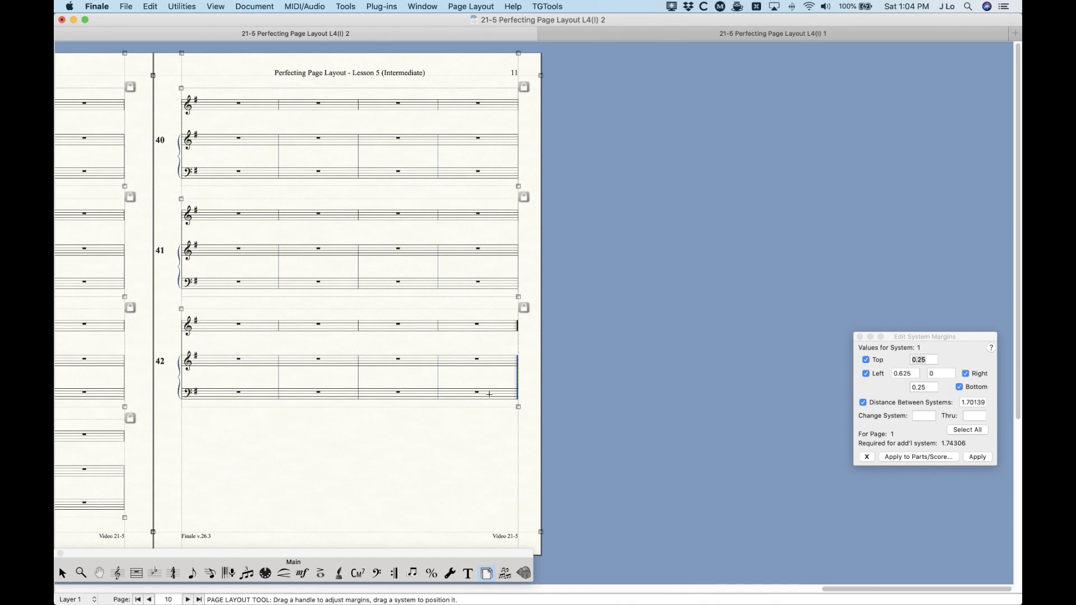
scroll(491, 386, "left", 1)
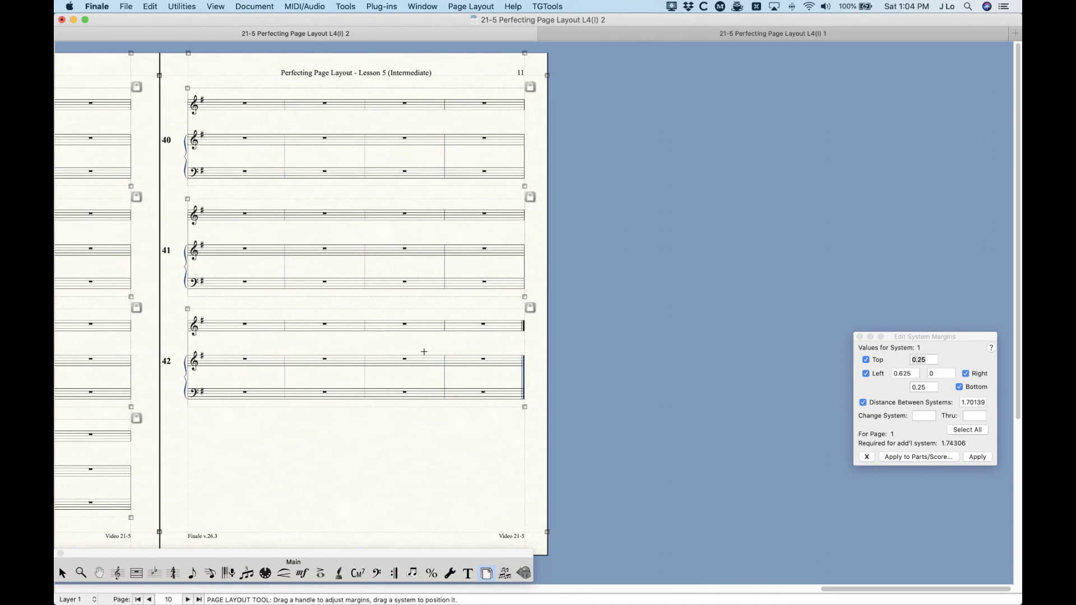
left_click(469, 6)
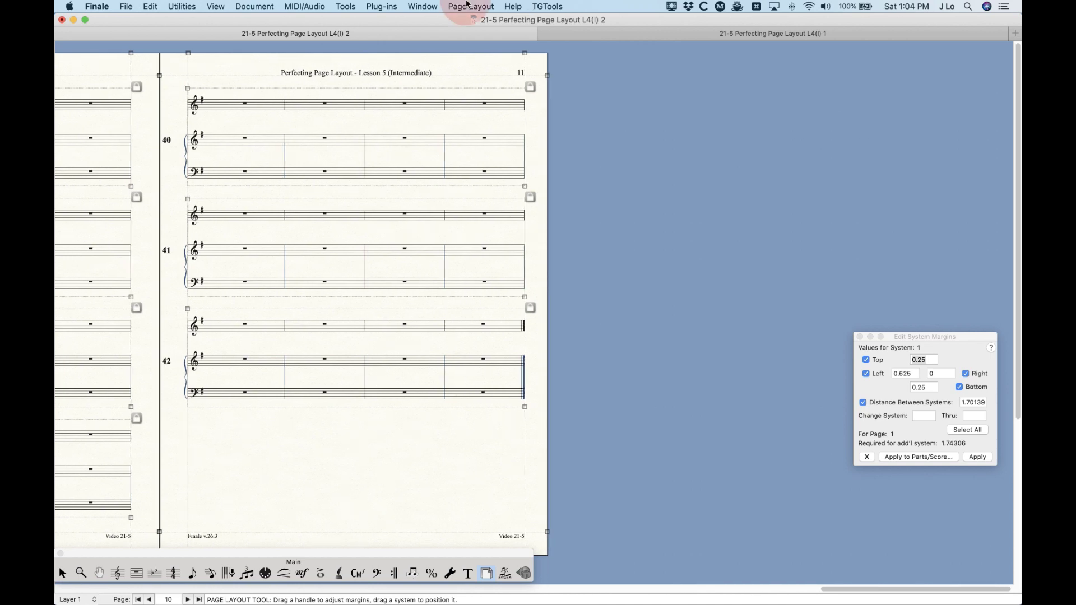
left_click(472, 104)
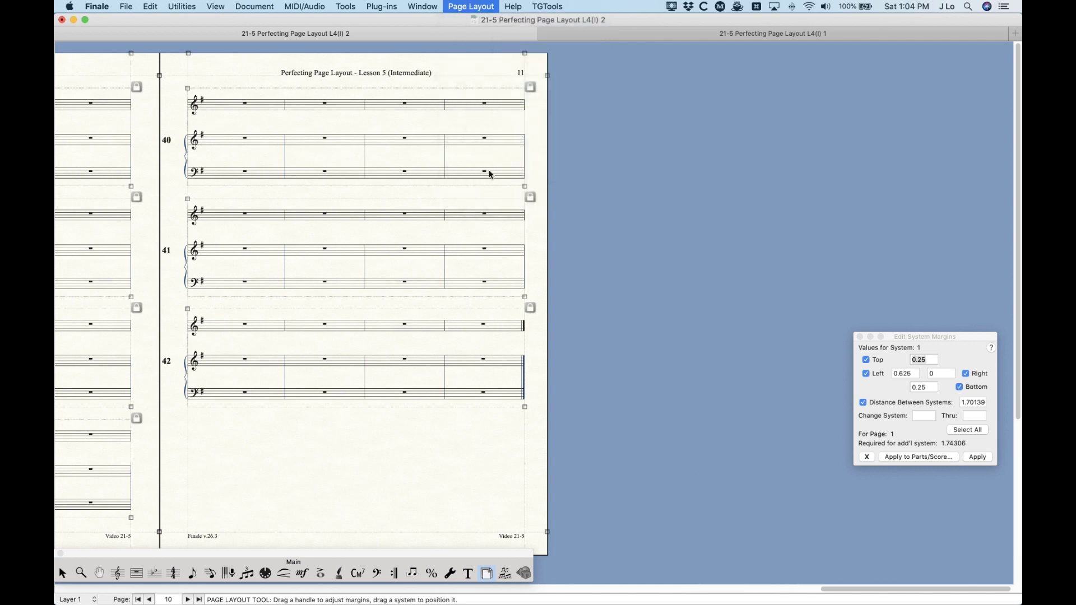
left_click(497, 256)
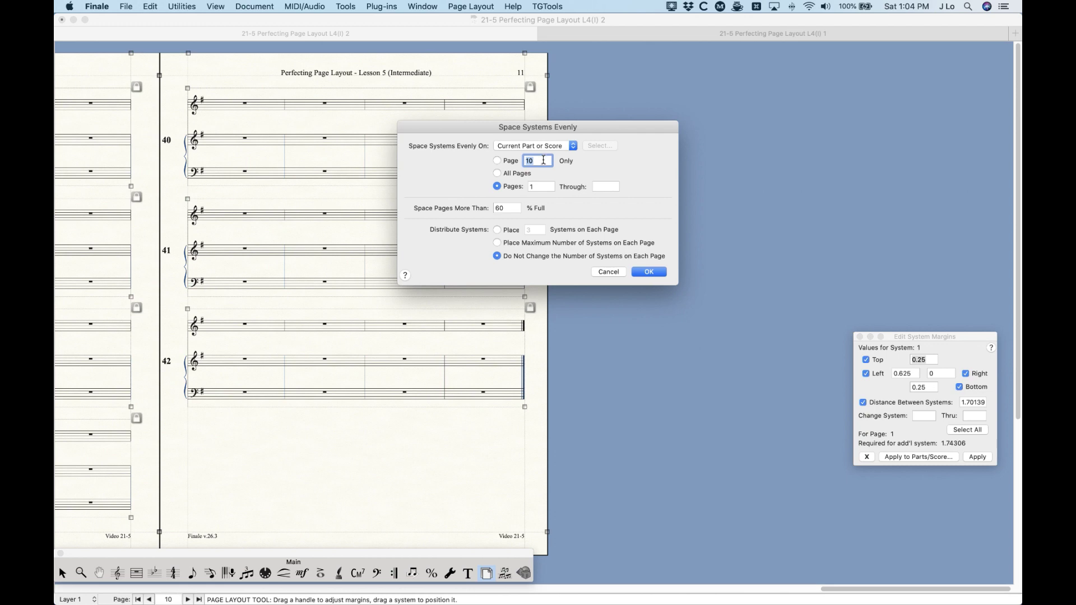
type("11")
left_click(504, 161)
left_click(651, 274)
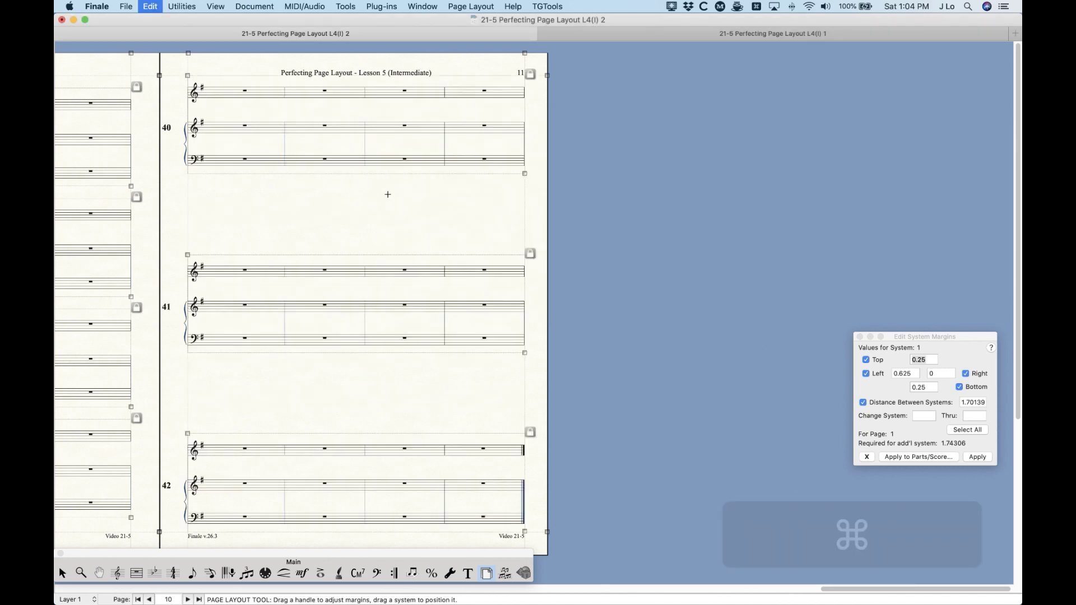
key("super+z")
- Set Space Systems Evenly to pages more than 75% full, apply it to page 10 only, and undo the spacing
left_click(473, 6)
left_click(488, 104)
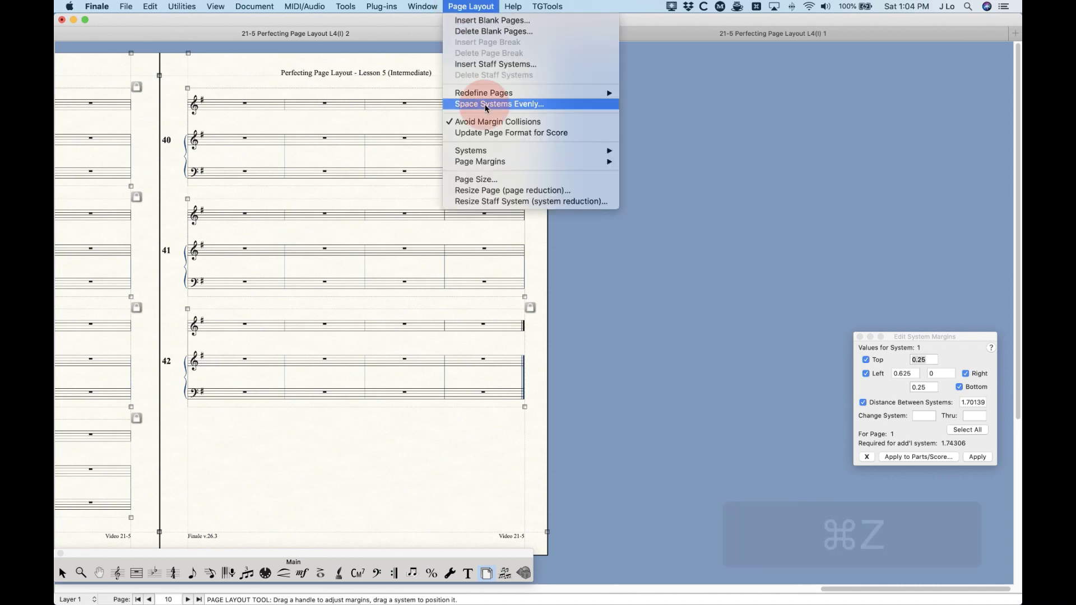
left_click_drag(505, 209, 427, 205)
type("75")
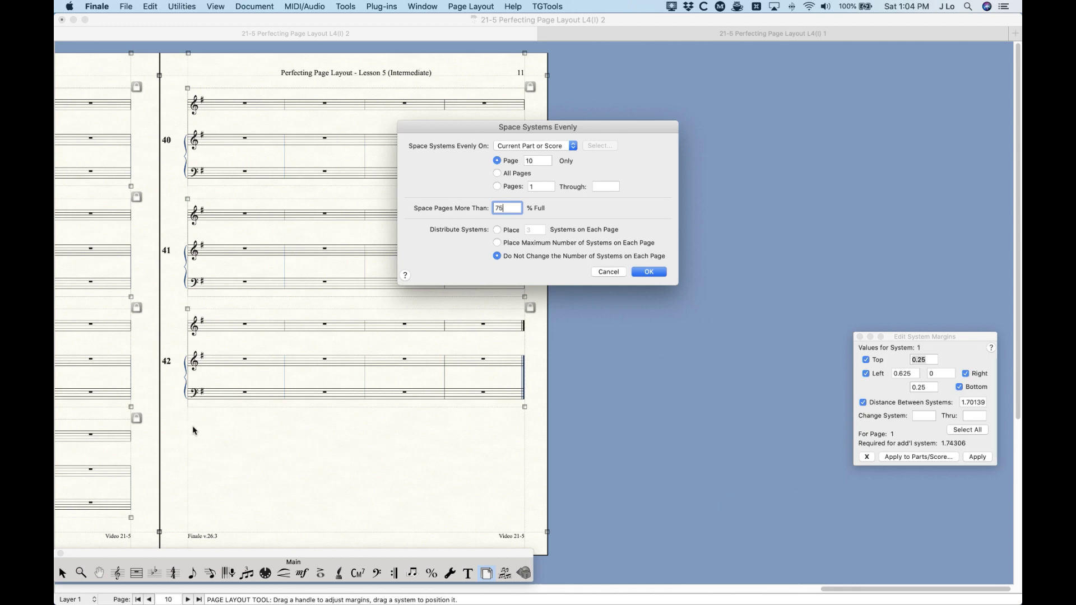
left_click(634, 208)
left_click(640, 270)
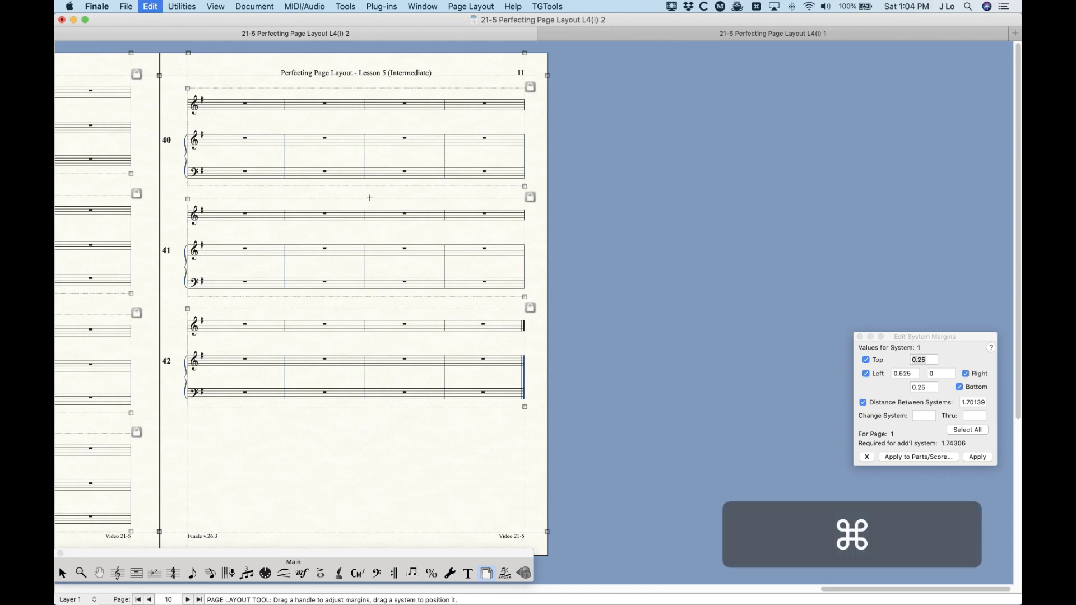
key("super+z")
- Apply Space Systems Evenly to page 11 only, keeping the 75% full threshold and the number of systems
left_click(473, 6)
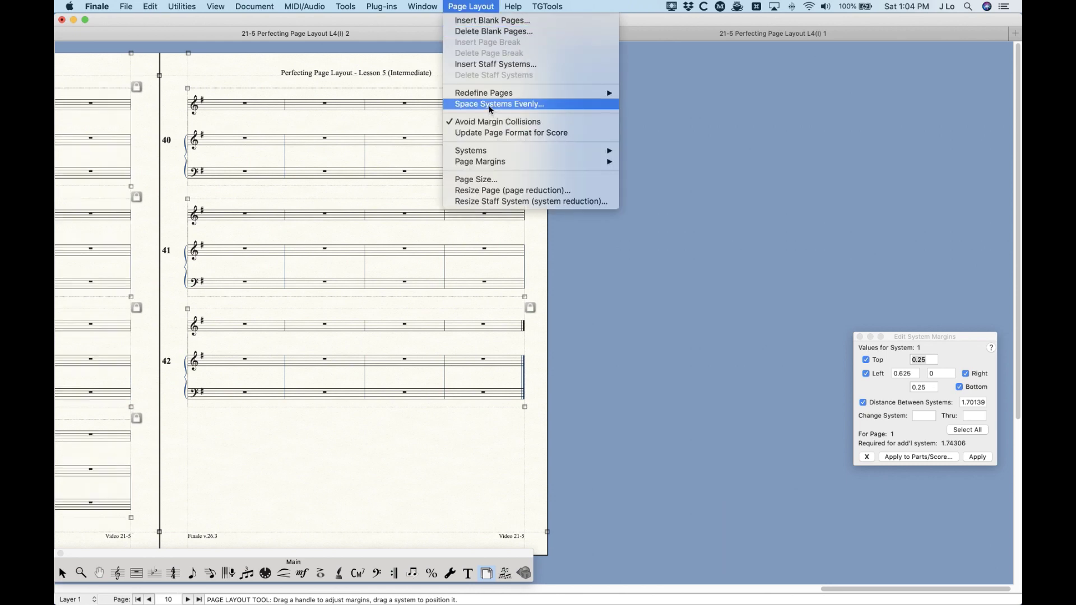
left_click(496, 104)
type("11")
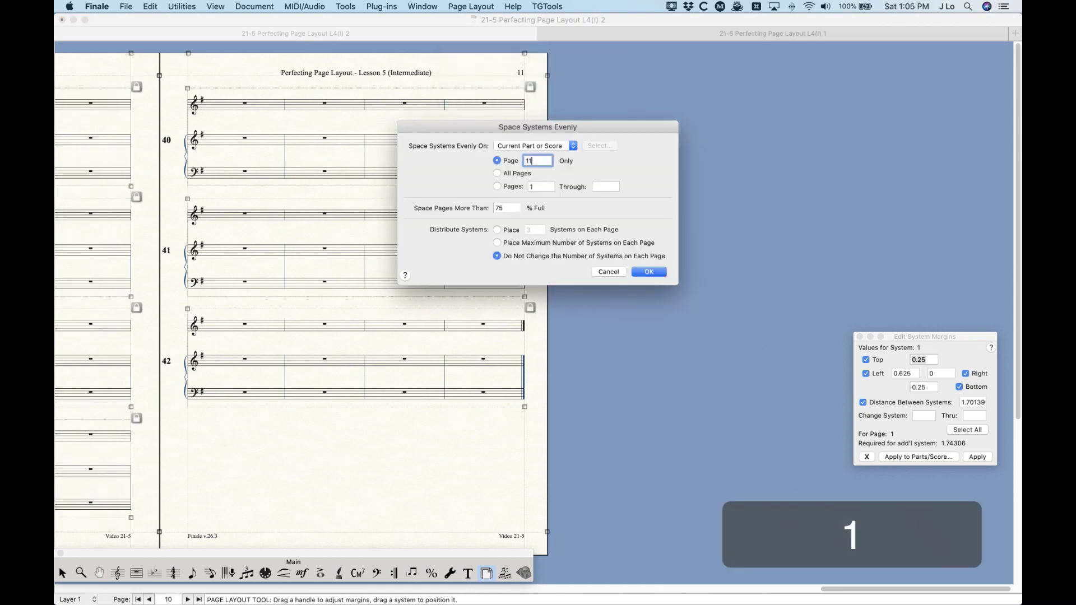
left_click(648, 272)
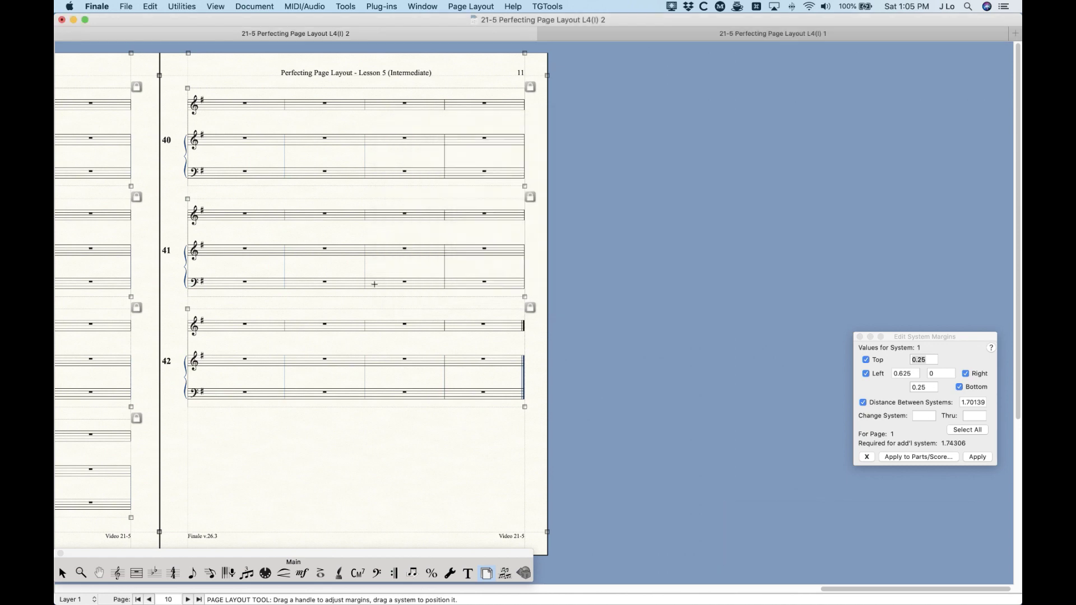
- Undo the last spacing applied to page 11, and review the Space Systems Evenly settings without applying them
key("super+z")
left_click(471, 6)
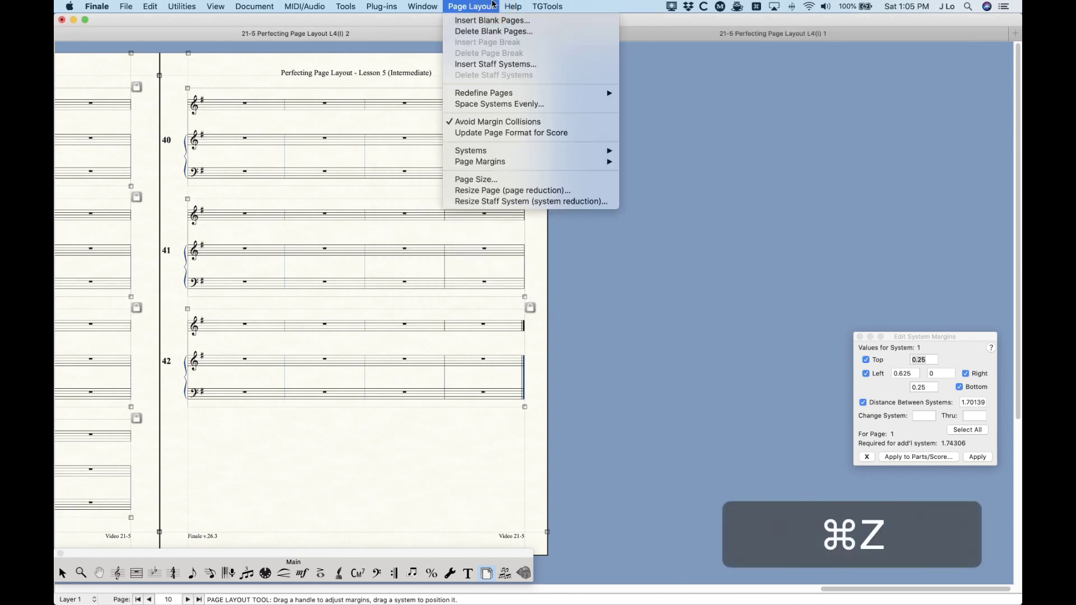
left_click(503, 104)
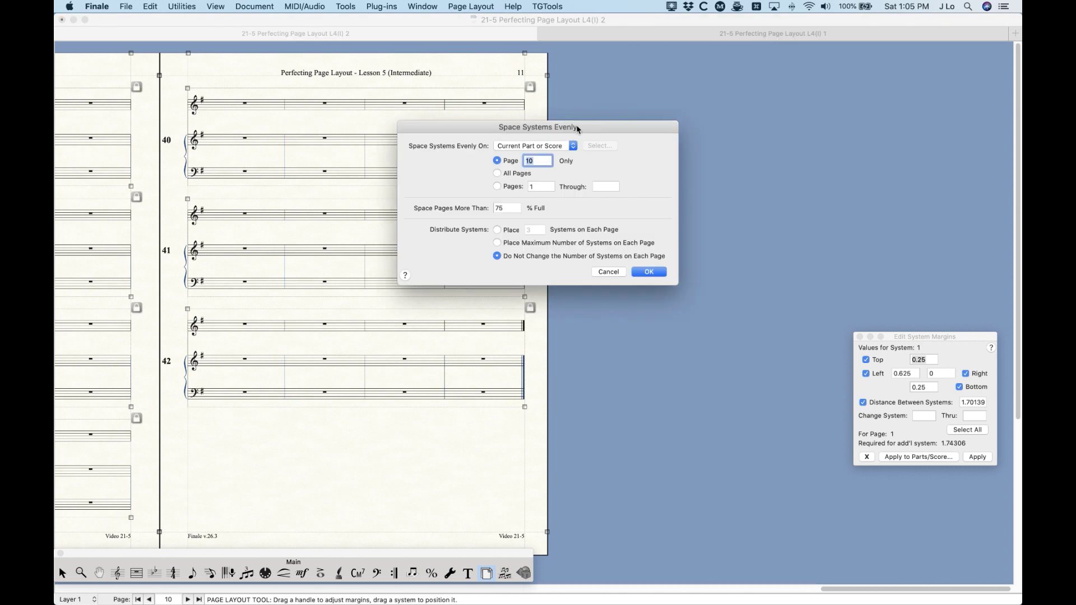
left_click(610, 273)
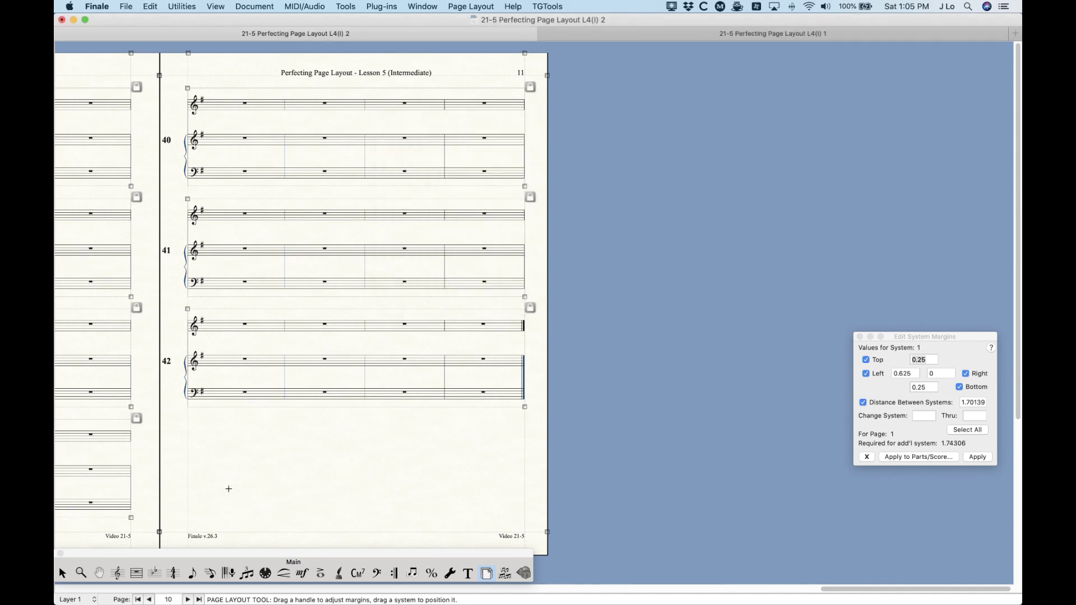
- Return to the first page of the score and bring up the Space Systems plug-in, placing its dialog over page 1
left_click(138, 600)
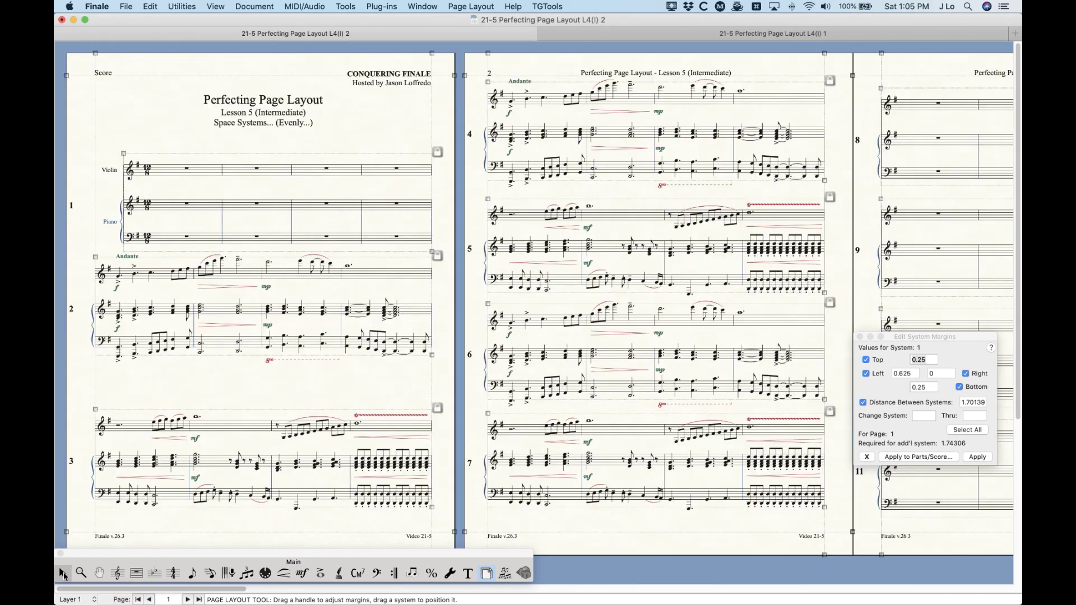
left_click(385, 6)
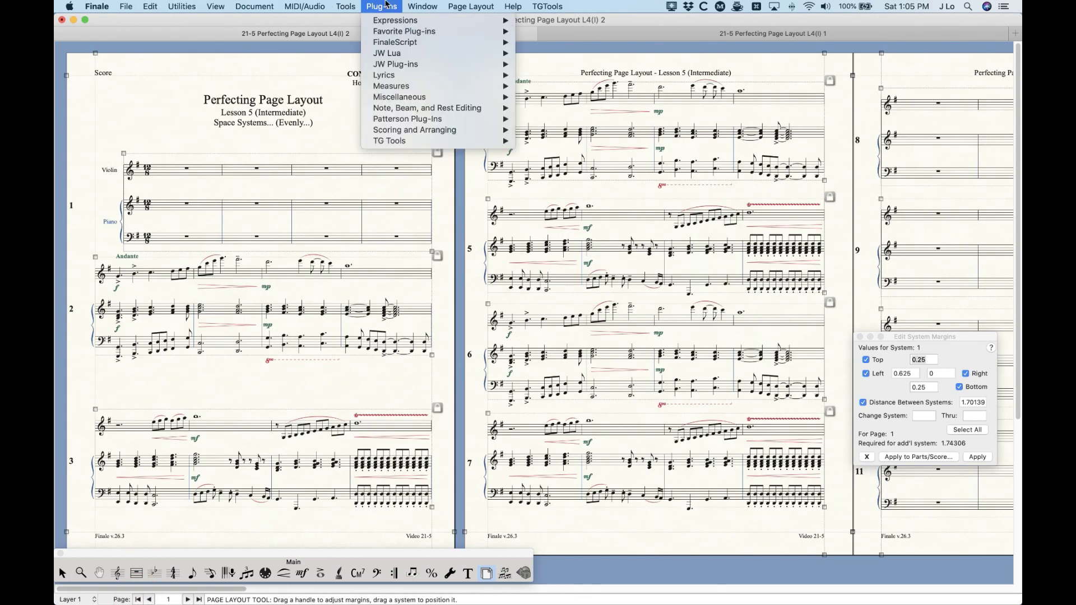
mouse_move(389, 130)
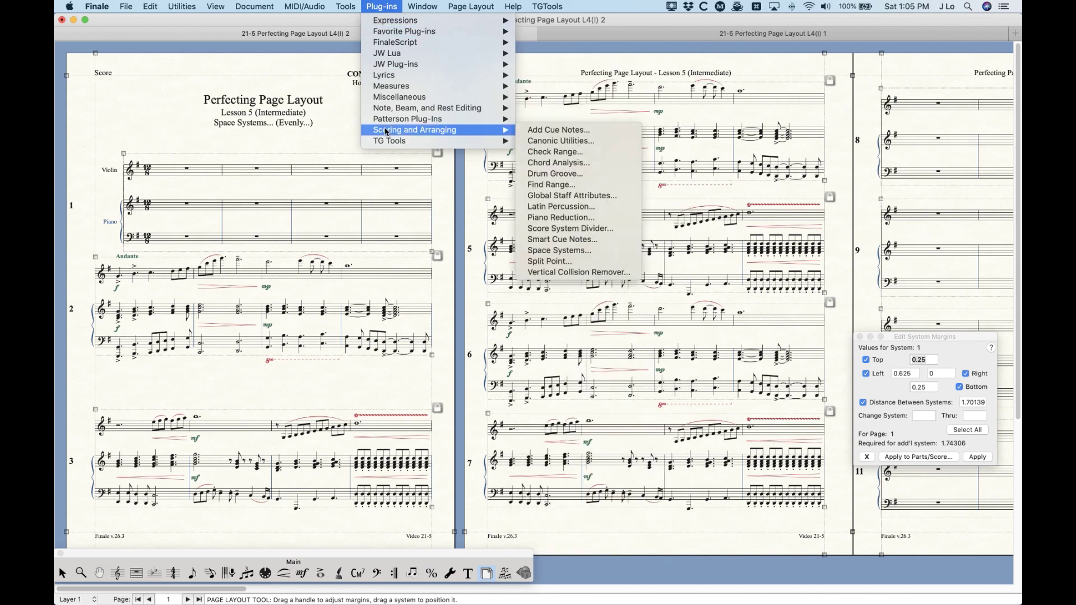
left_click(564, 251)
left_click_drag(427, 374, 572, 184)
left_click_drag(451, 186, 267, 176)
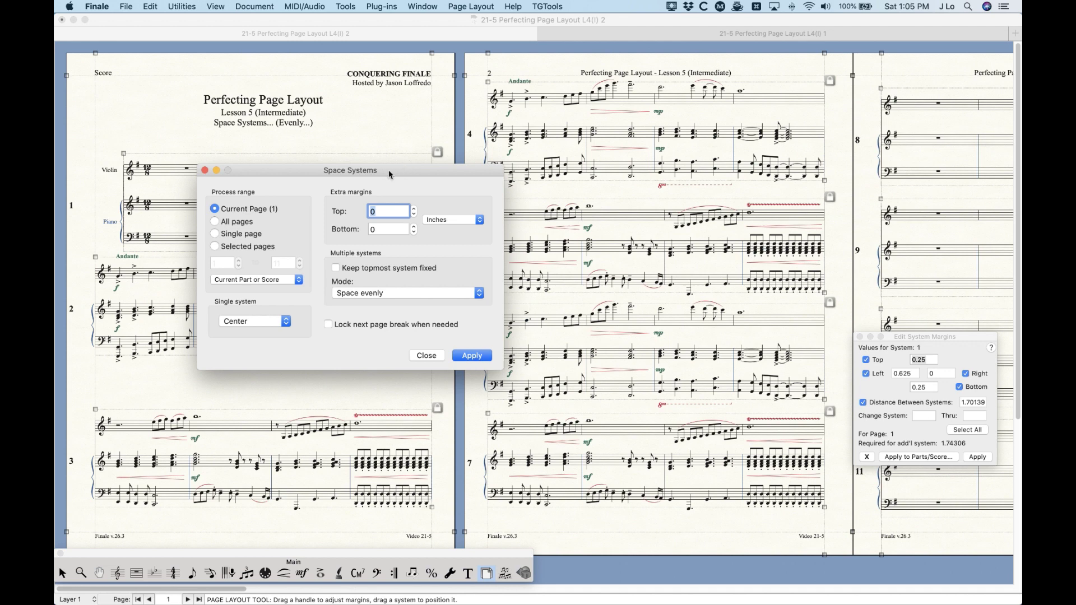
left_click_drag(392, 169, 372, 157)
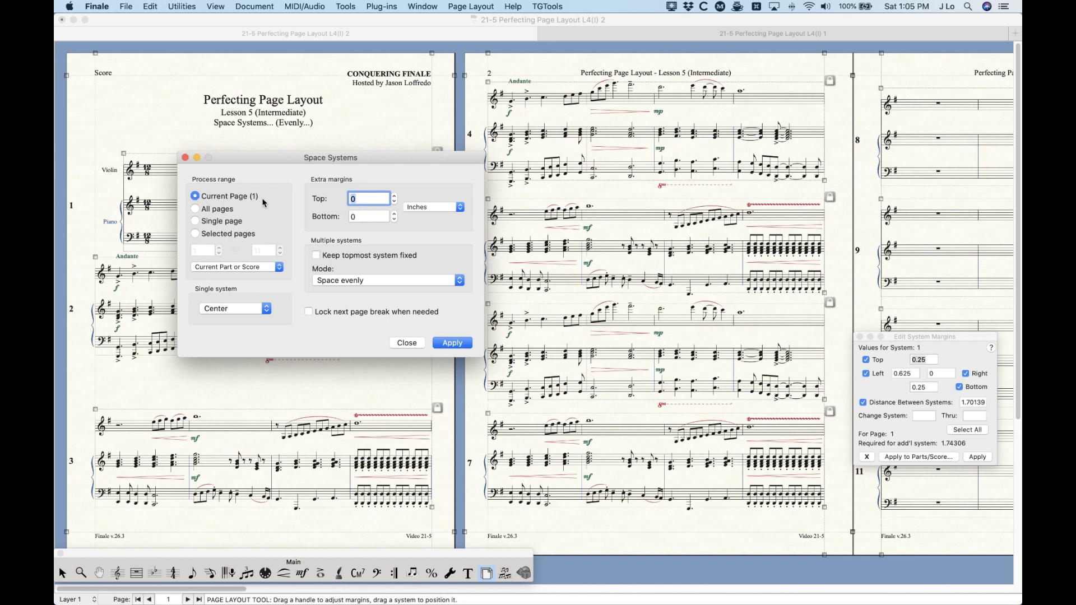
- Go forward to page 3 and back to page 1 to check how the Current Page range follows the displayed page
left_click(188, 599)
left_click(275, 215)
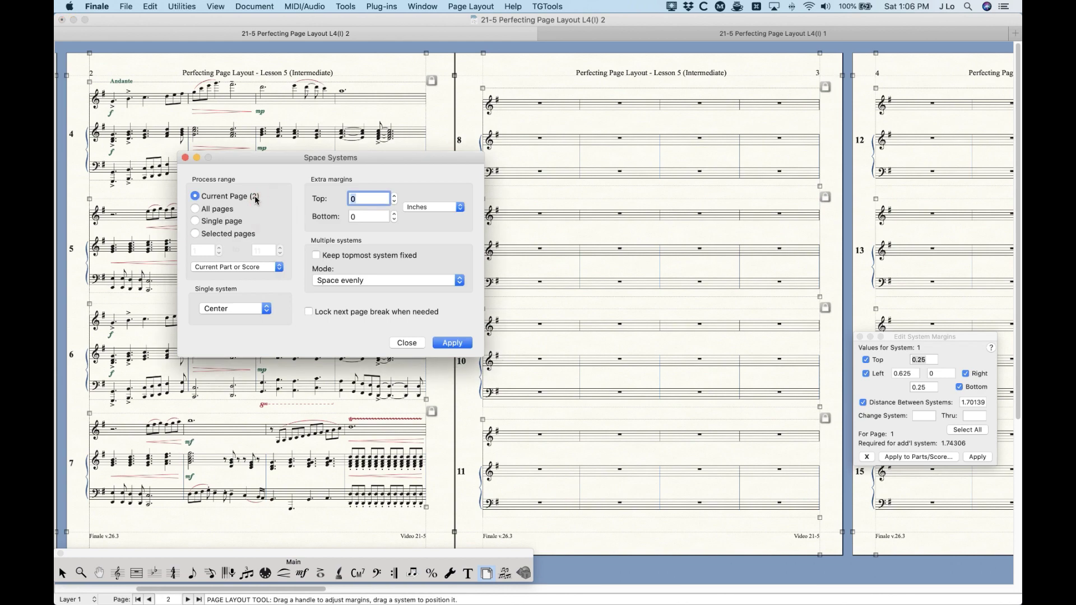
left_click(187, 600)
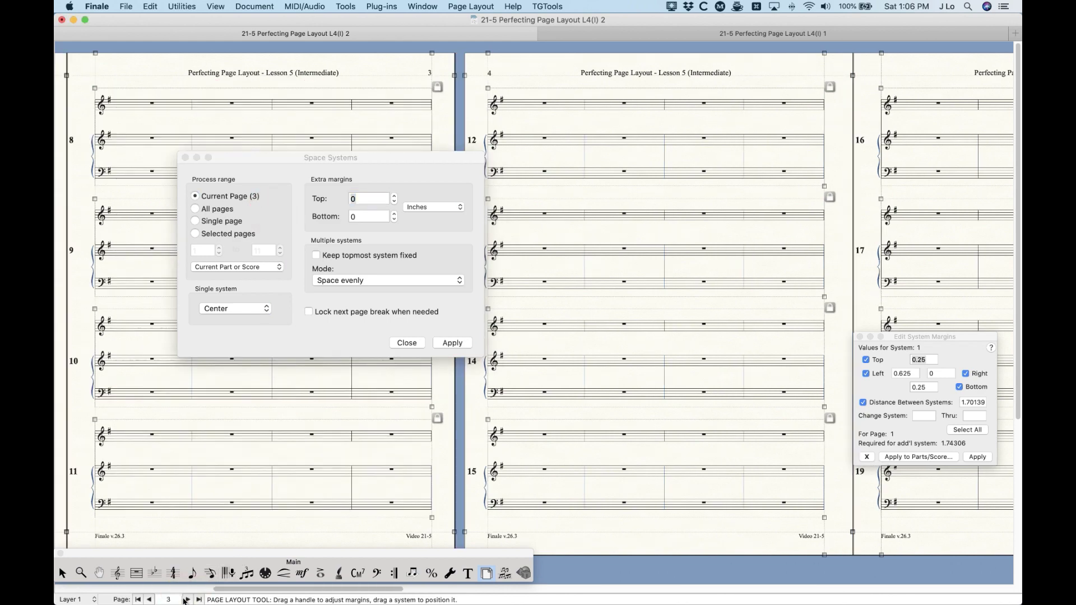
left_click(137, 600)
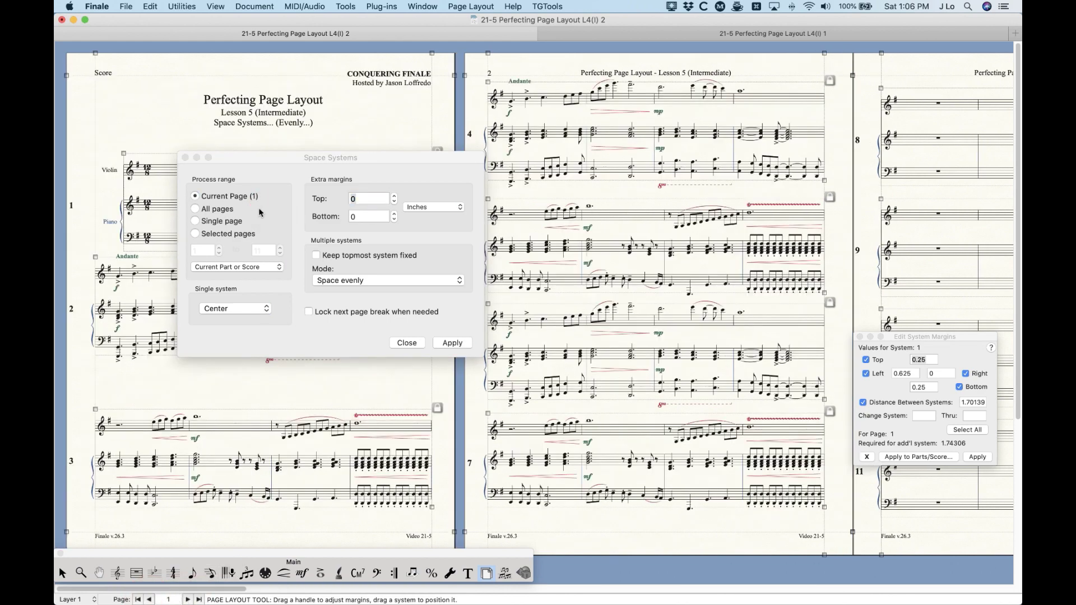
- Try the All pages and Single page ranges, choose Selected pages 2 to 7, and change the end page to 11
left_click(196, 209)
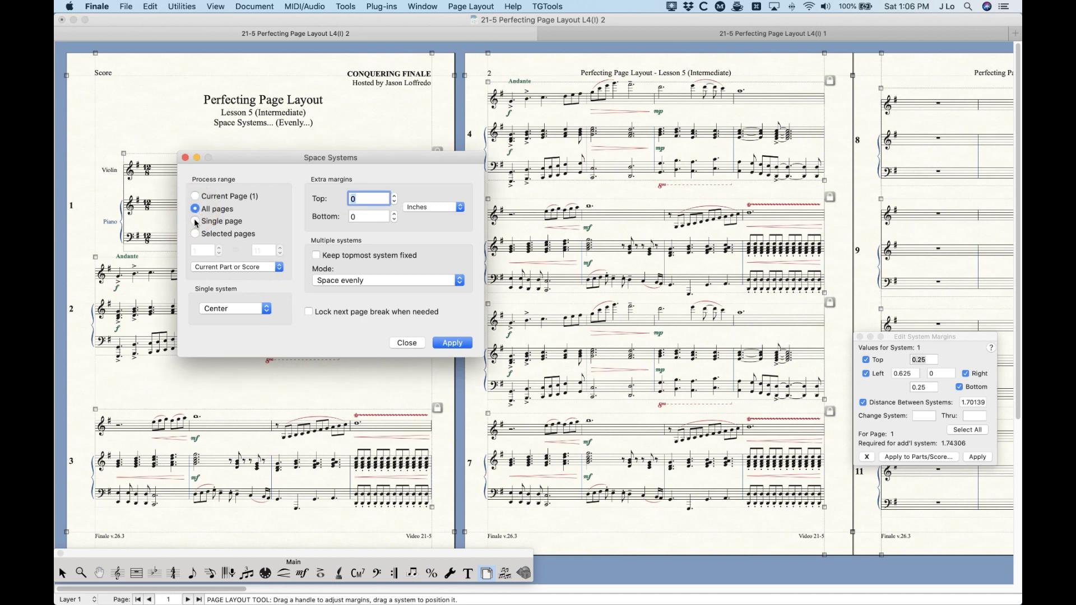
left_click(194, 221)
left_click(194, 234)
left_click(191, 250)
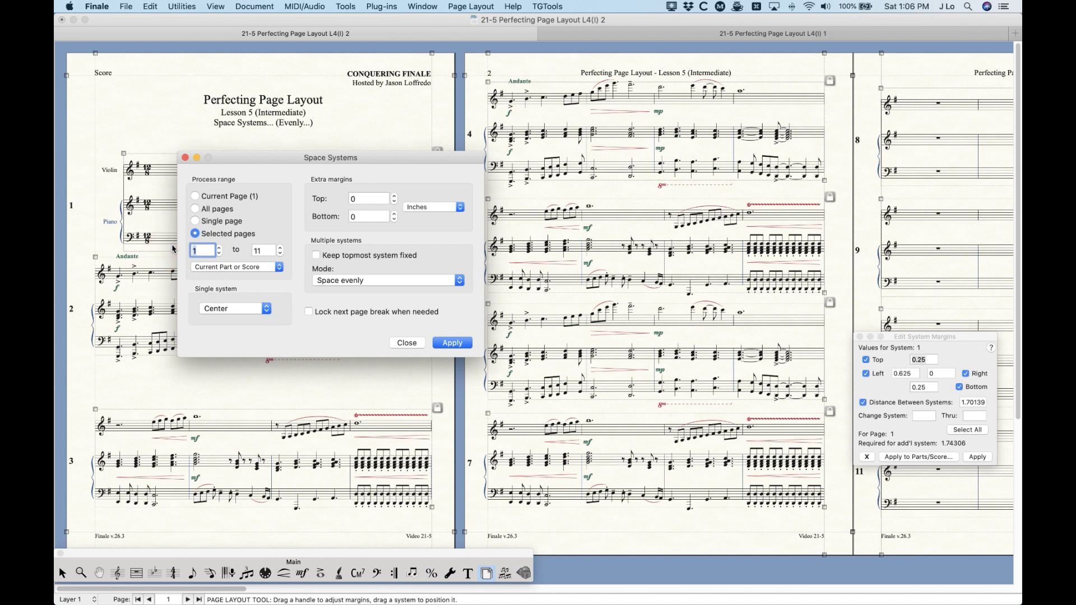
type("2")
left_click(257, 251)
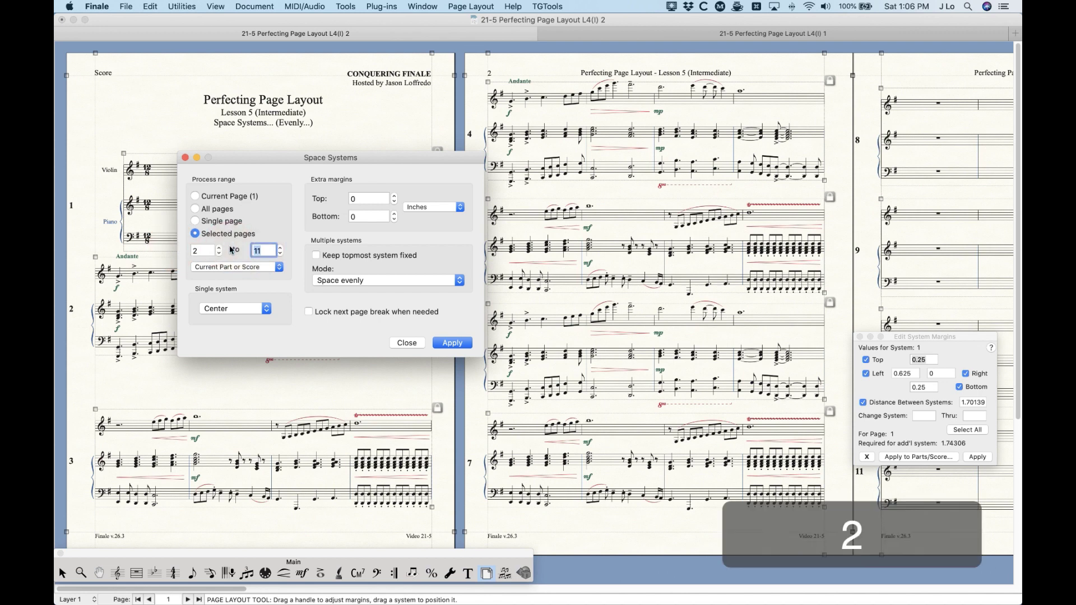
type("7")
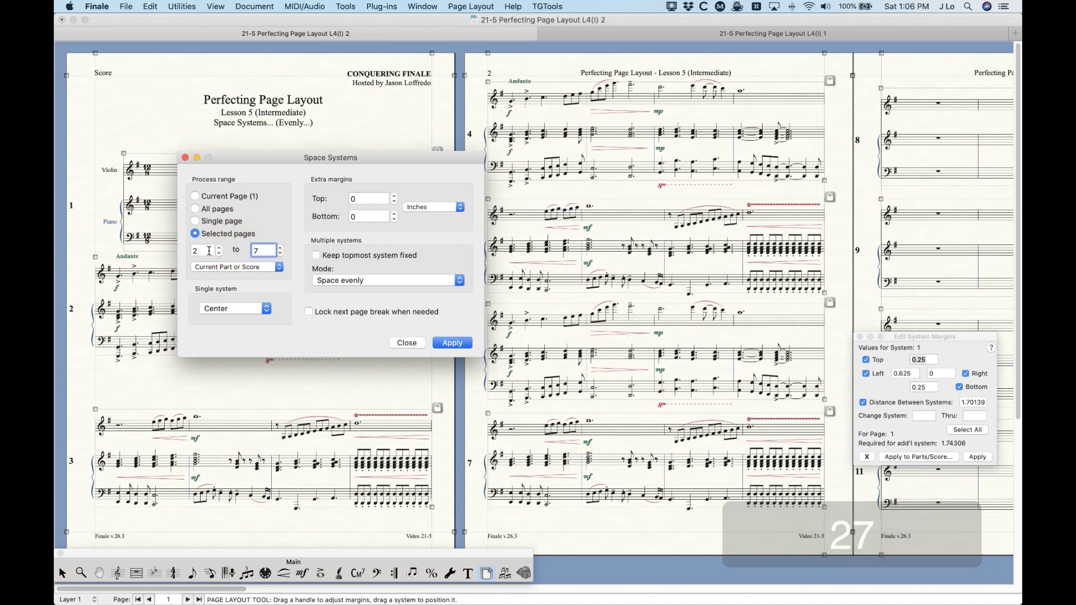
key("BackSpace")
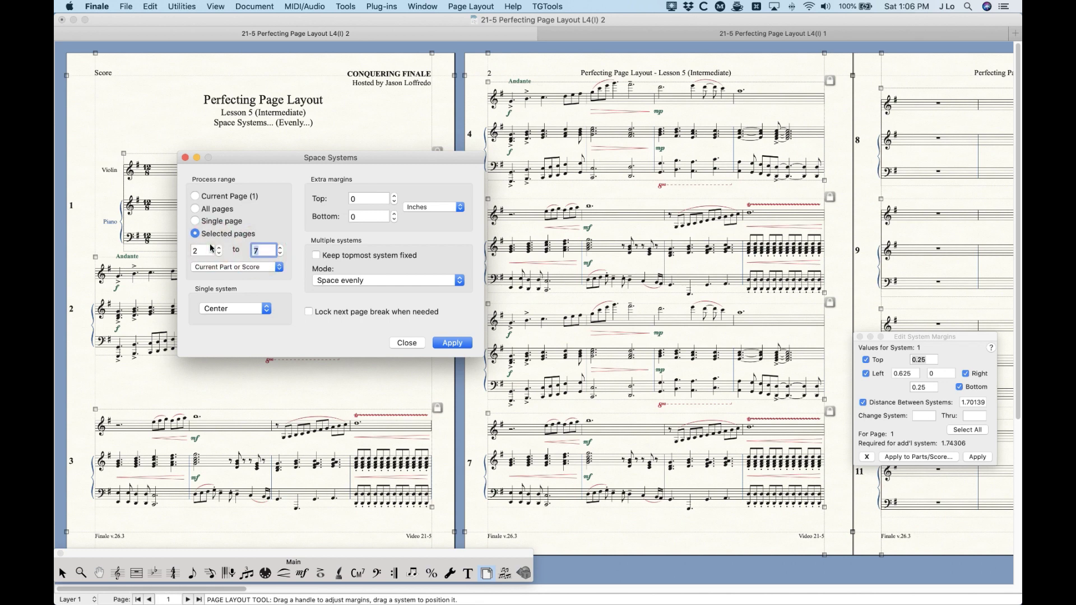
key("BackSpace")
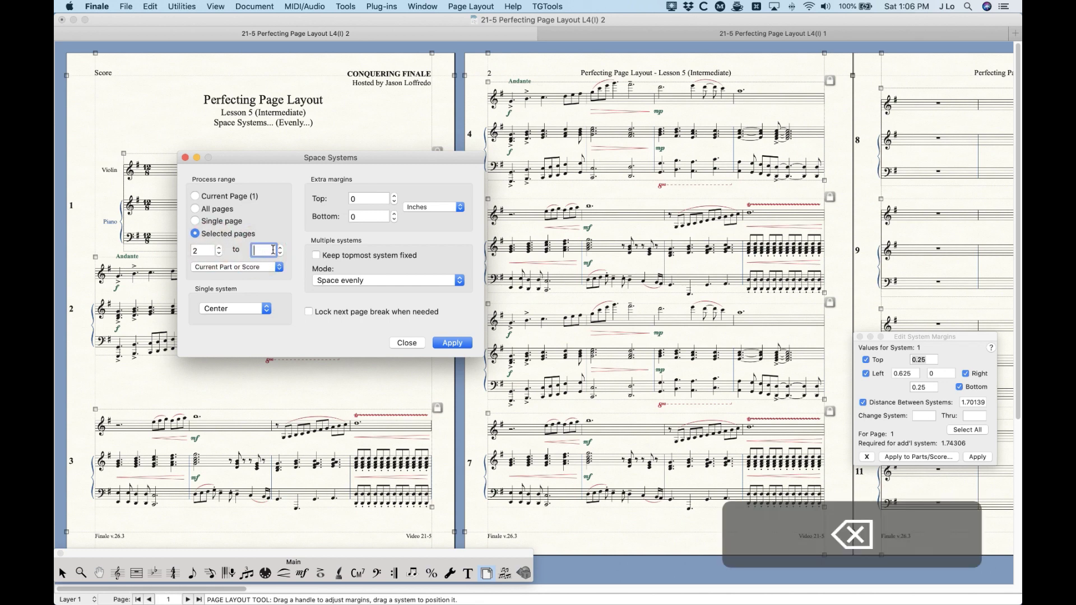
type("11")
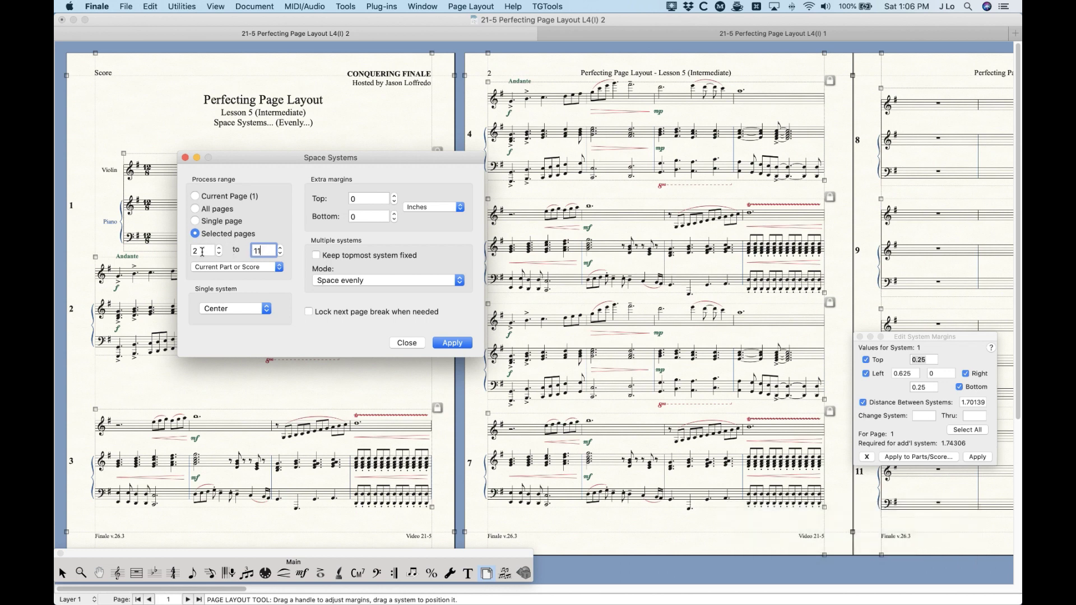
- Compare the process range choices, choose All pages, and keep the scope on Current Part or Score
left_click(197, 196)
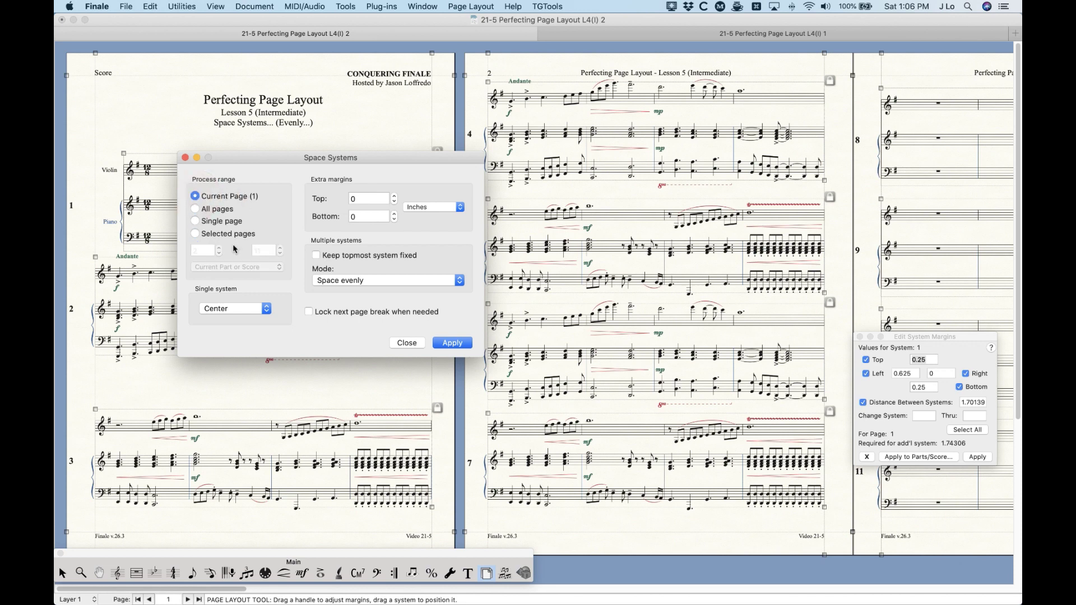
left_click(196, 209)
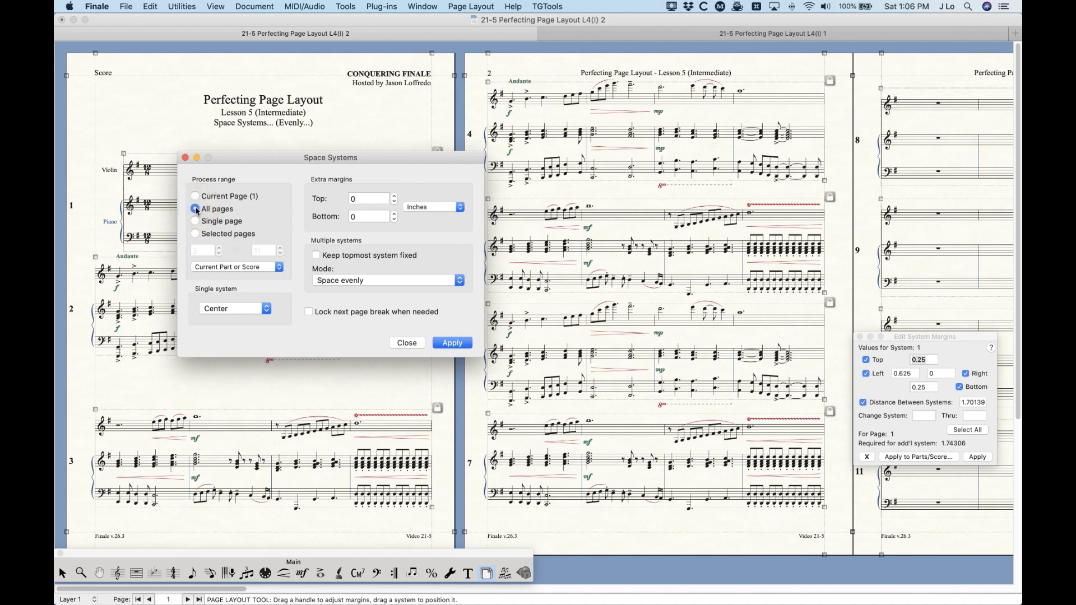
left_click(199, 233)
left_click(196, 210)
left_click(205, 272)
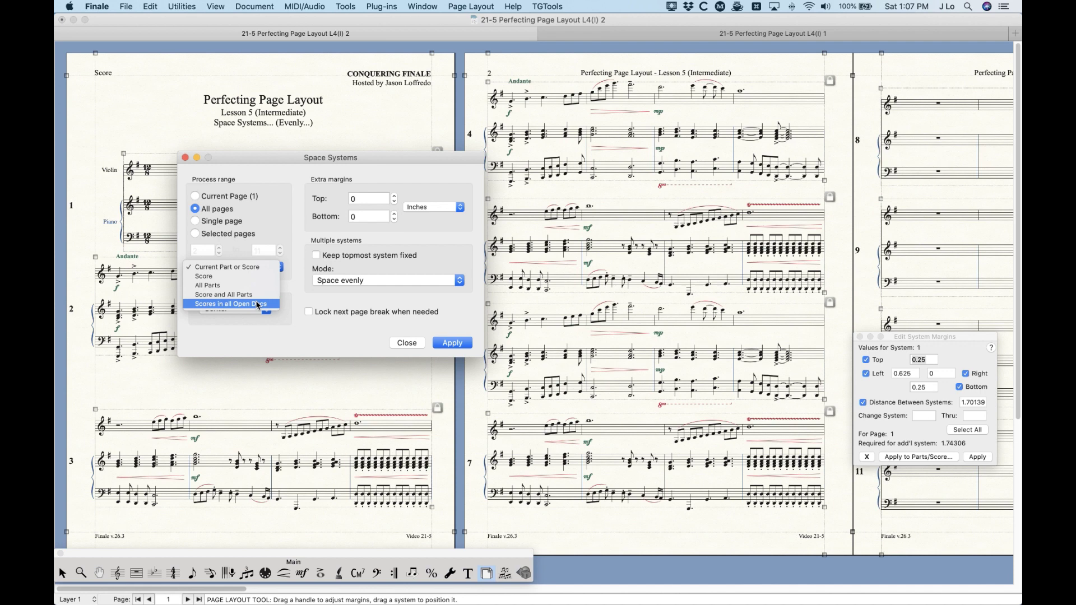
left_click(234, 266)
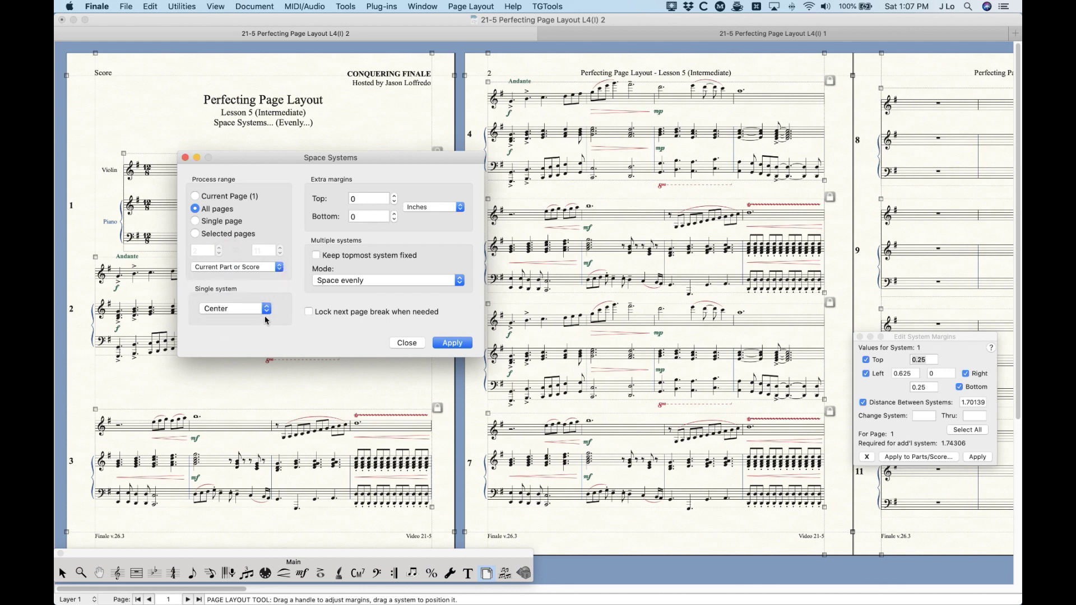
- Review the alignment choices for a single system and the spacing modes for multiple systems
left_click(226, 309)
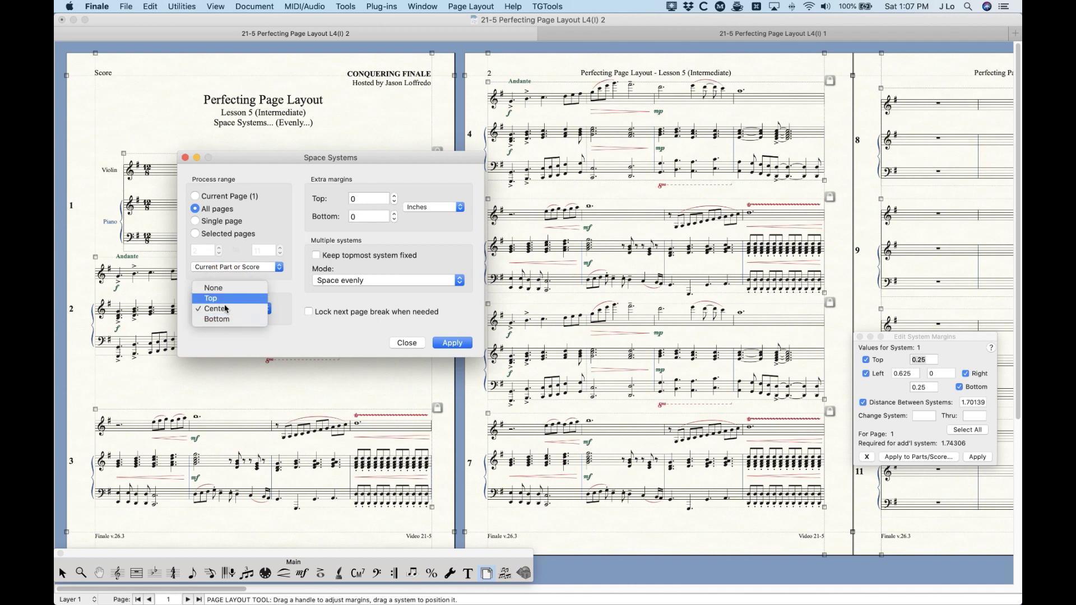
left_click(222, 334)
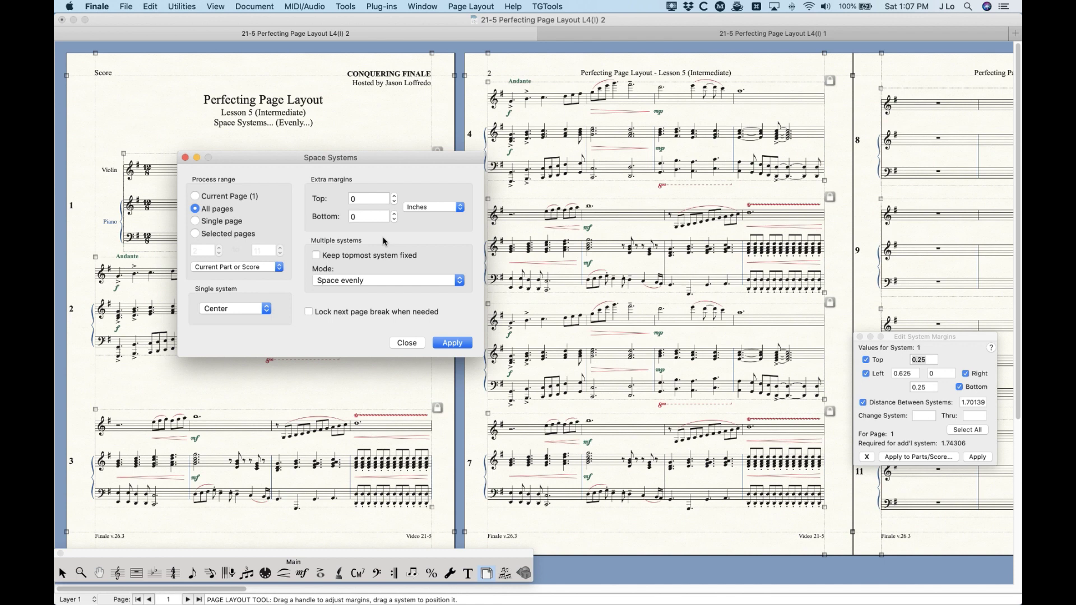
left_click(359, 280)
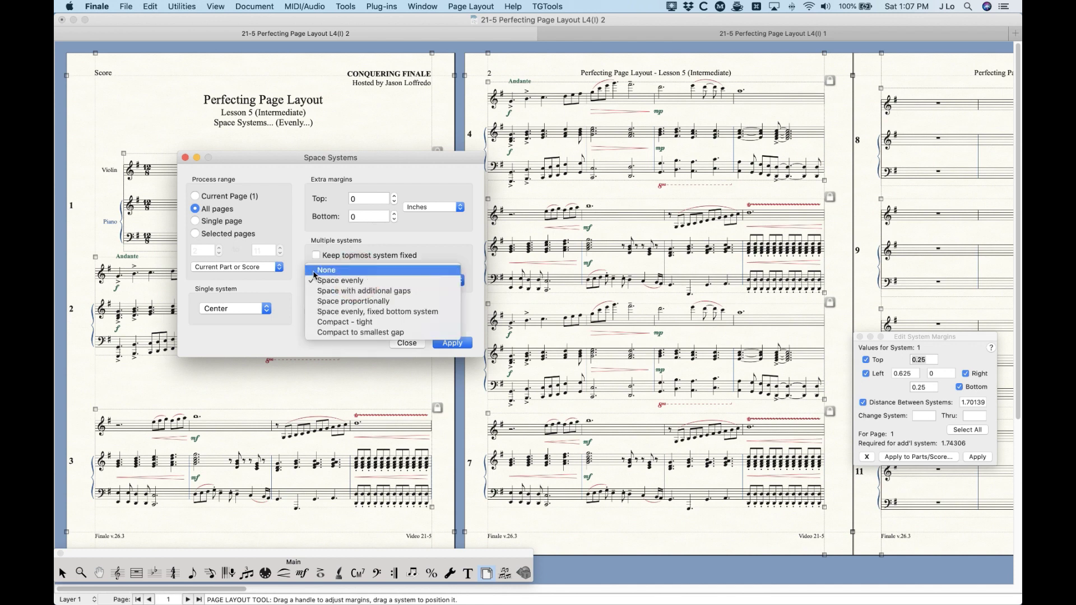
left_click(284, 339)
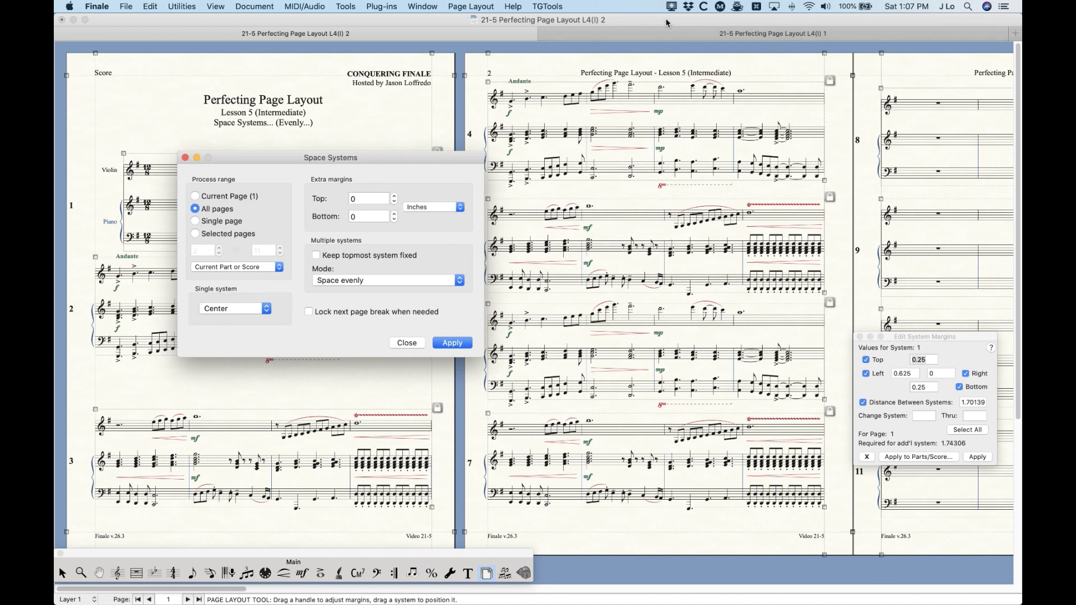
- Switch to the orchestral score "21-5 Perfecting Page Layout L4(I) 1" and reopen Space Systems, moving it and Edit System Margins apart
left_click(662, 37)
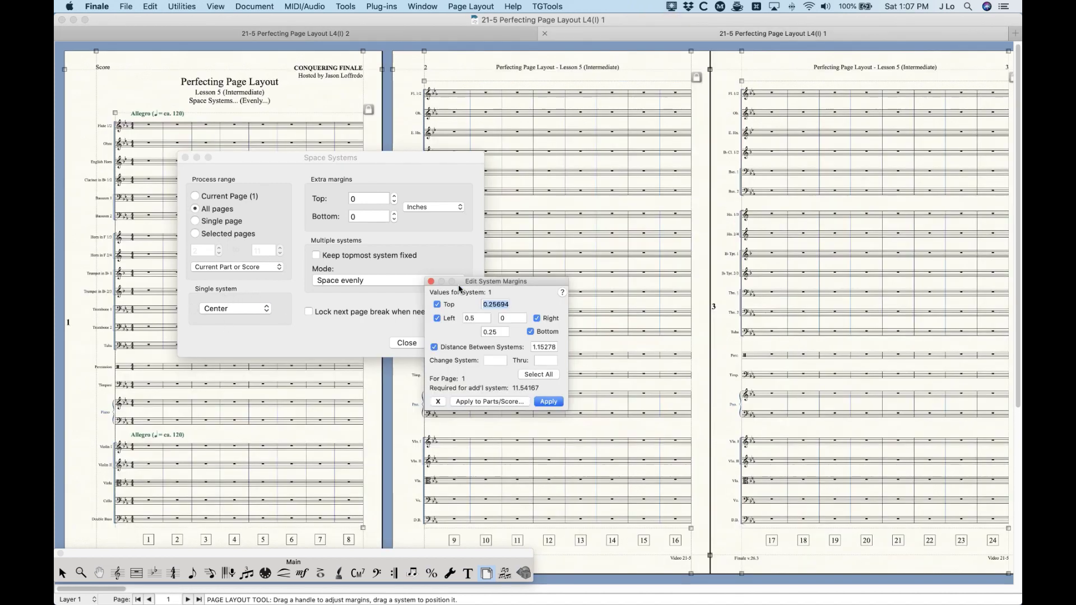
left_click(403, 343)
left_click(356, 6)
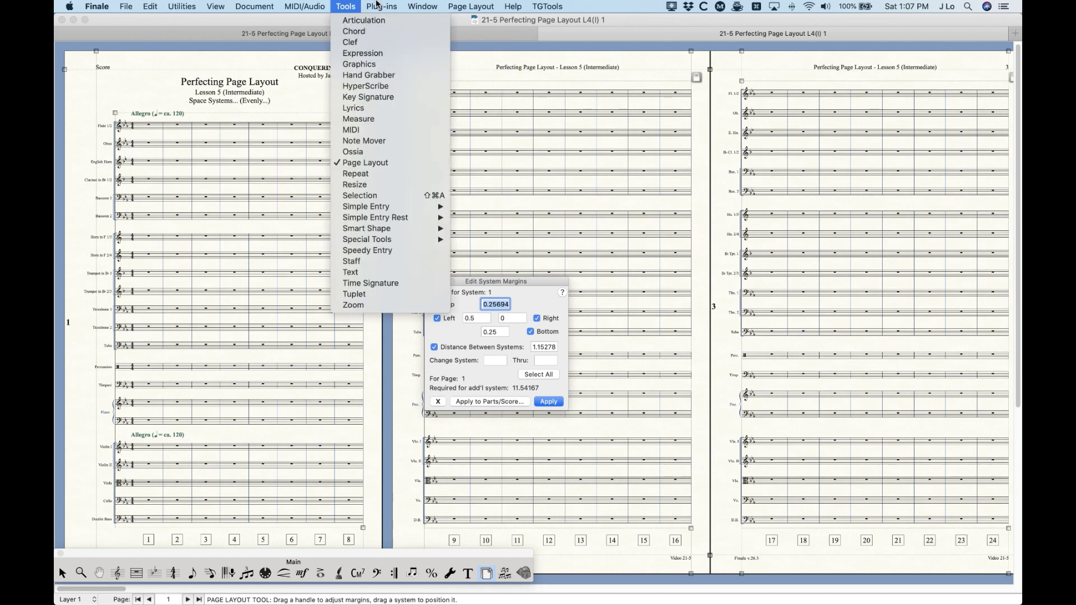
mouse_move(482, 130)
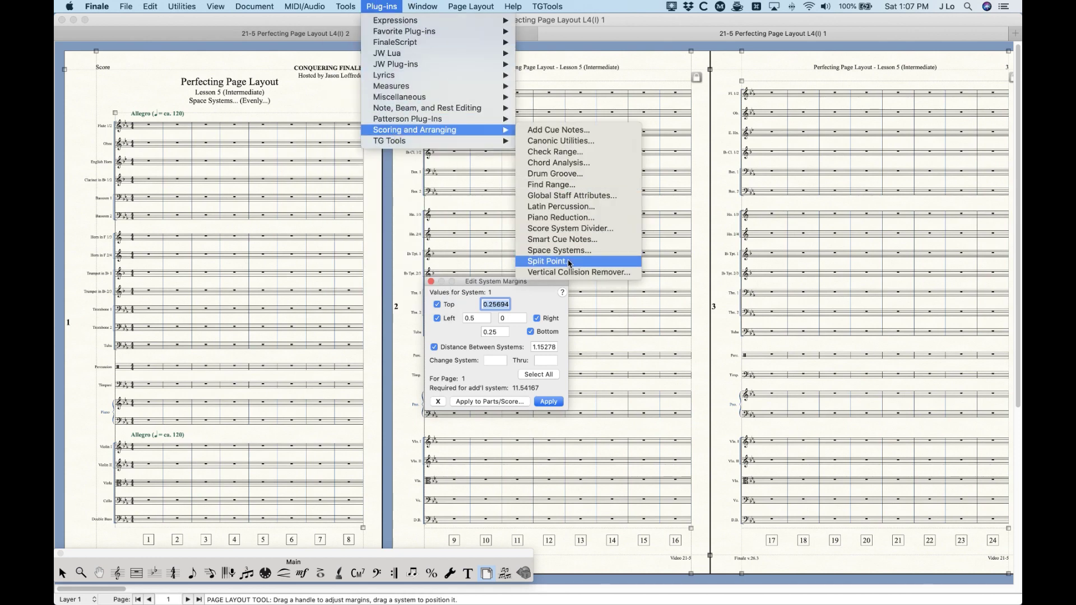
left_click(572, 252)
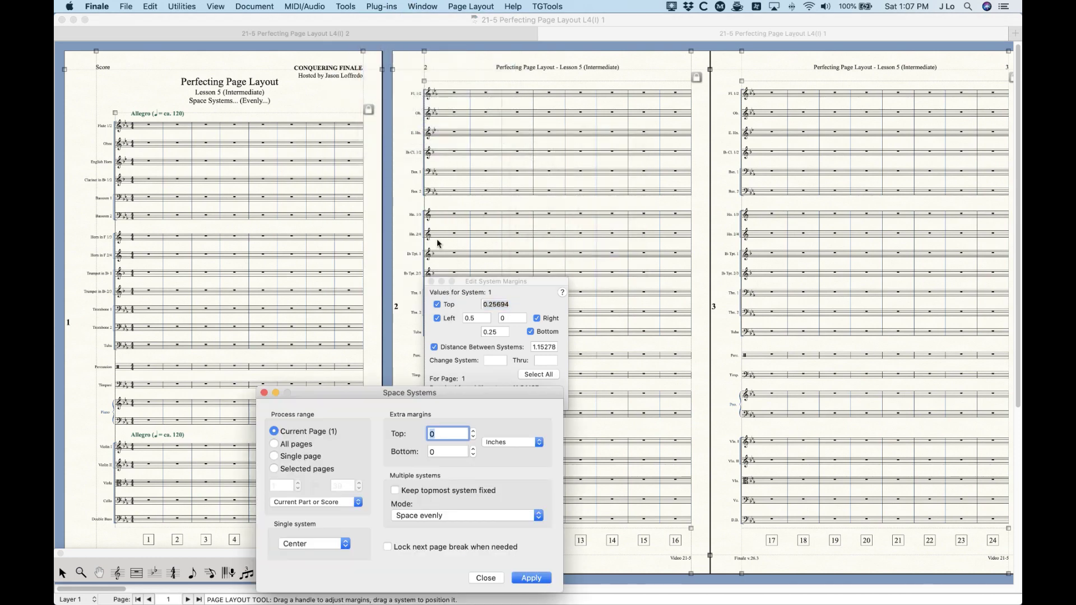
left_click_drag(406, 443, 320, 238)
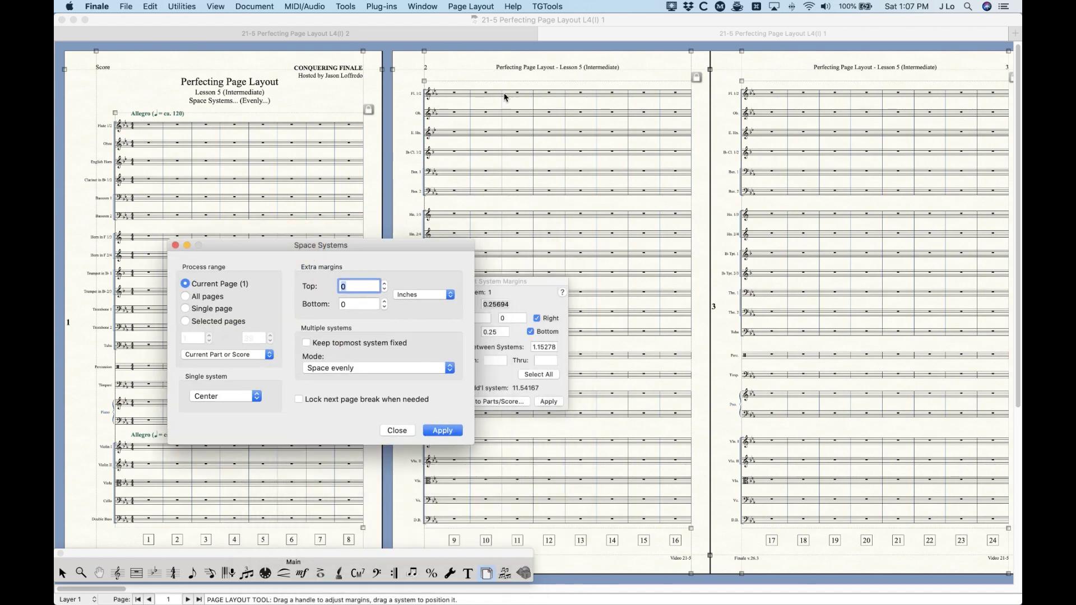
left_click_drag(512, 279, 927, 376)
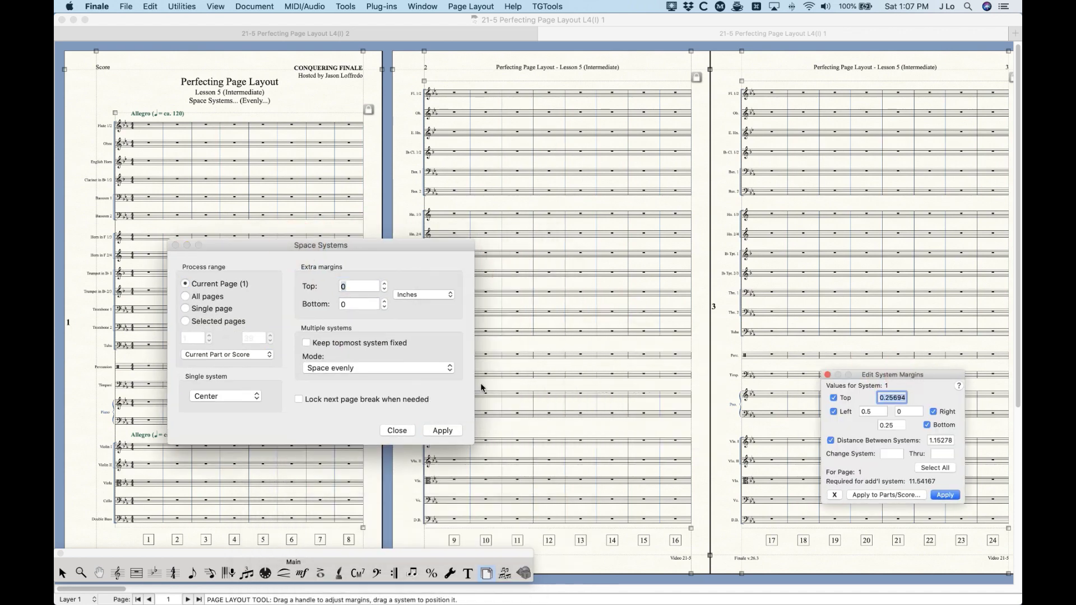
- Turn Keep topmost system fixed on and off again, and set the Single system alignment to None
left_click(387, 343)
left_click(360, 343)
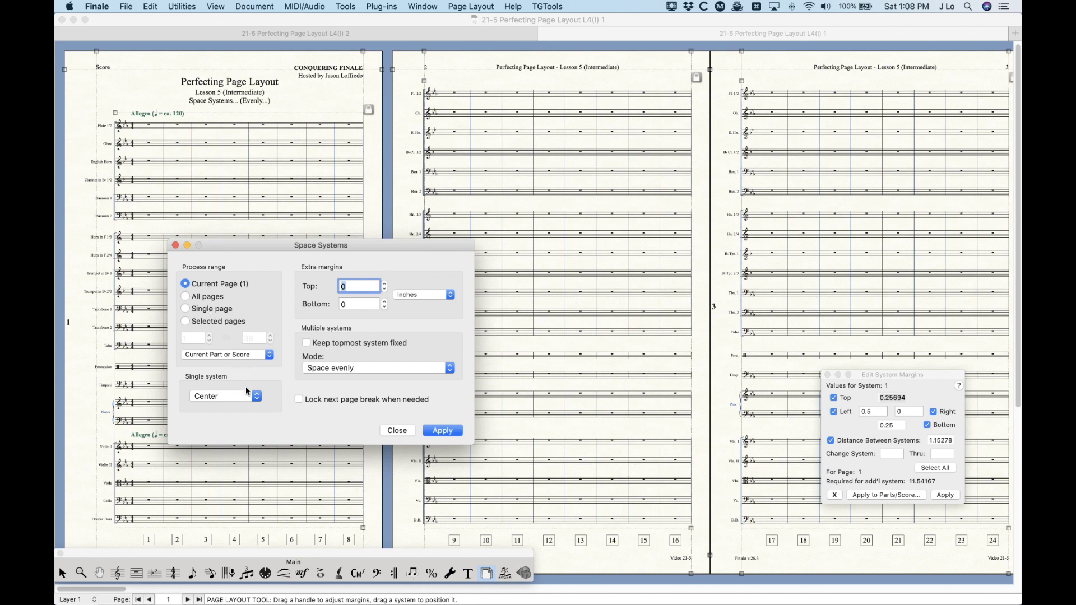
left_click(230, 397)
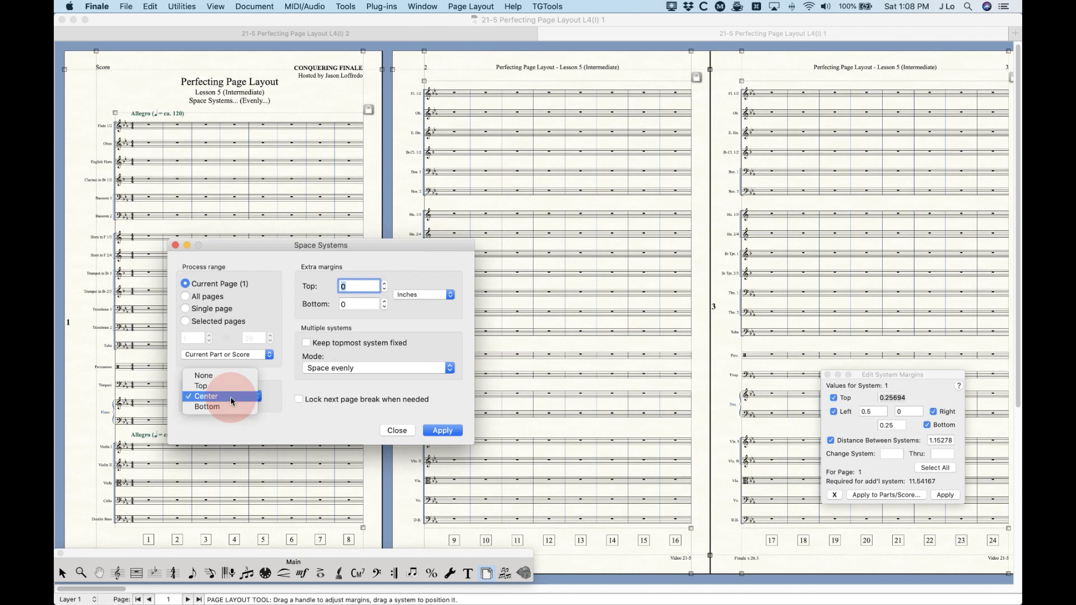
left_click(198, 379)
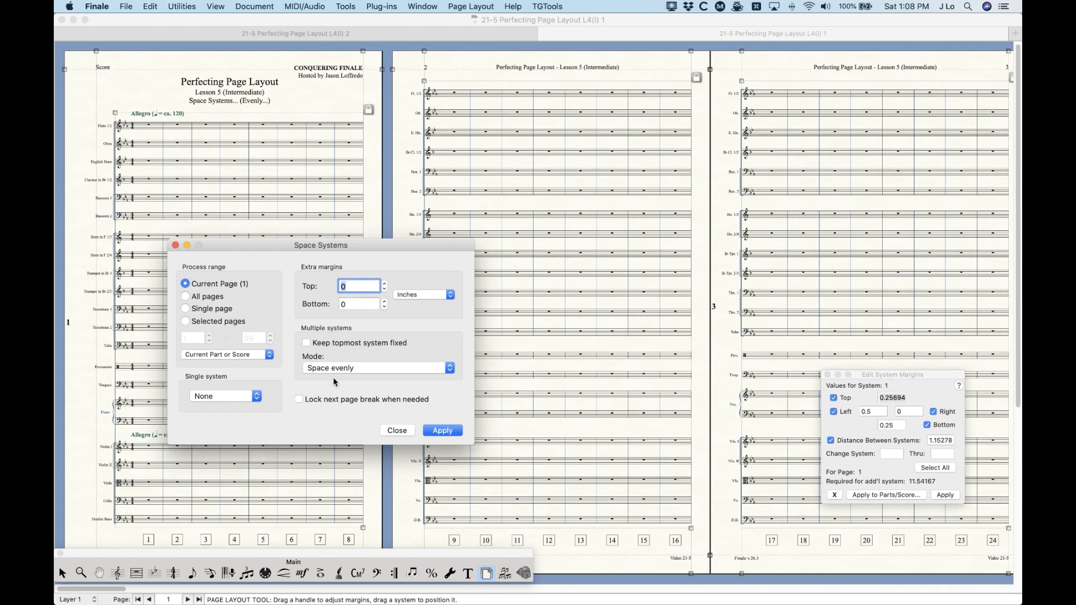
- Set the Multiple systems mode to None and review the alignment choices for a single system
left_click(355, 365)
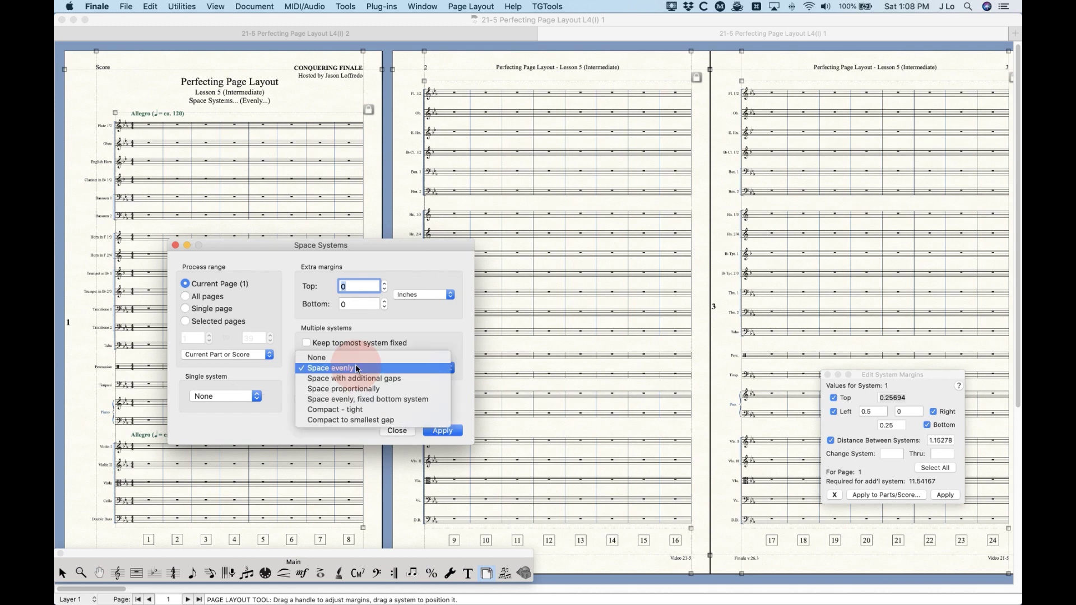
left_click(350, 358)
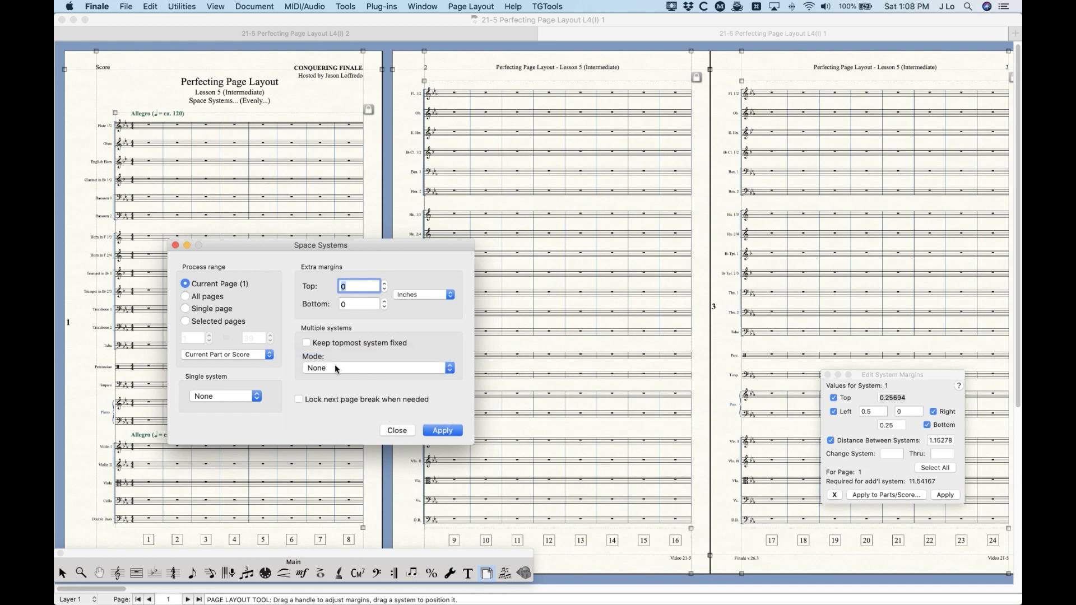
left_click(335, 367)
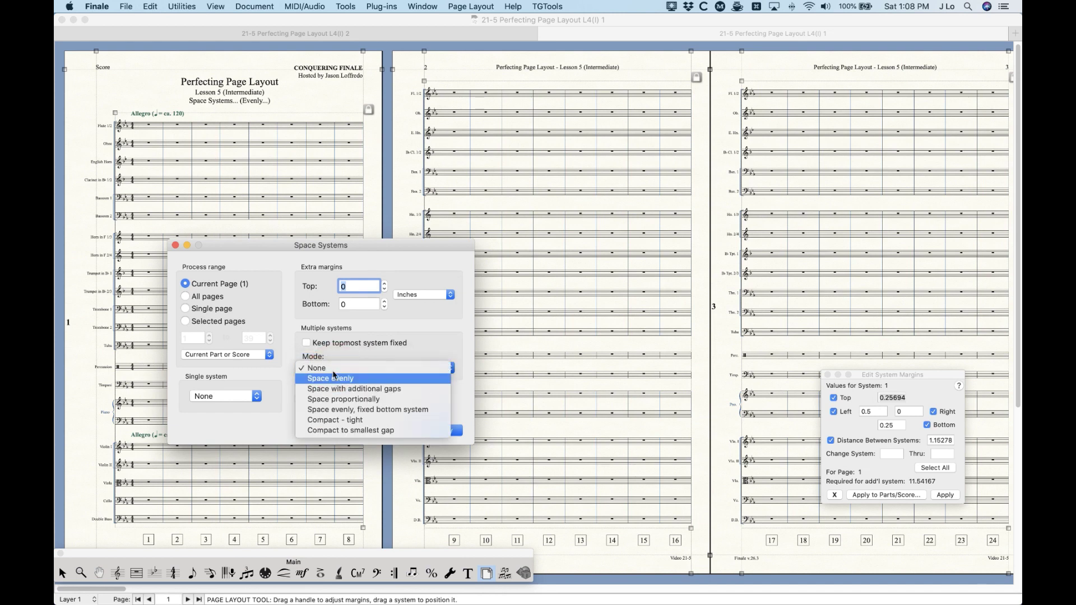
left_click(325, 368)
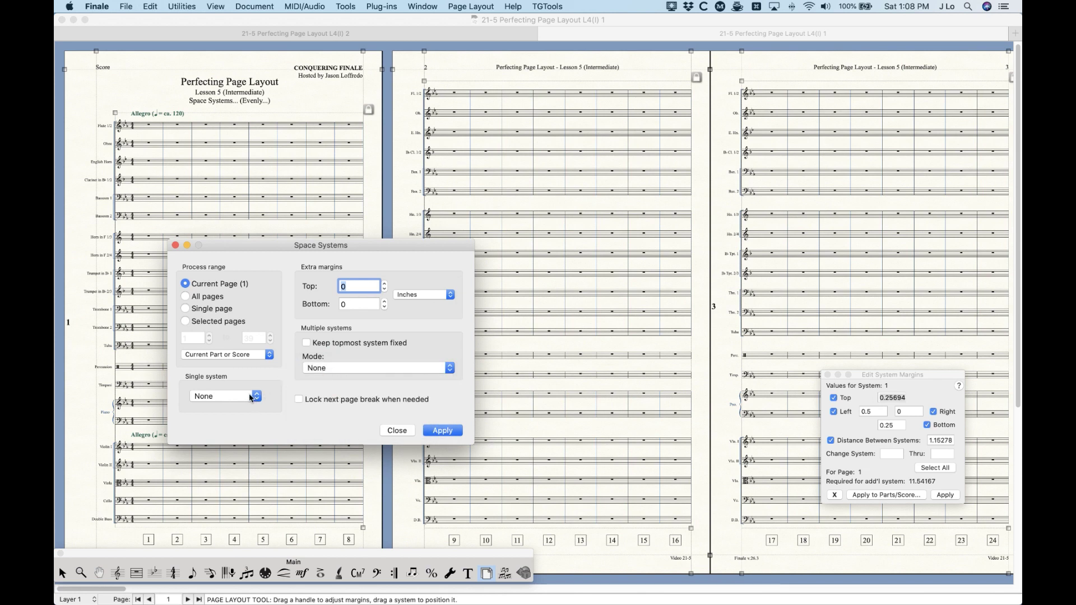
left_click(226, 400)
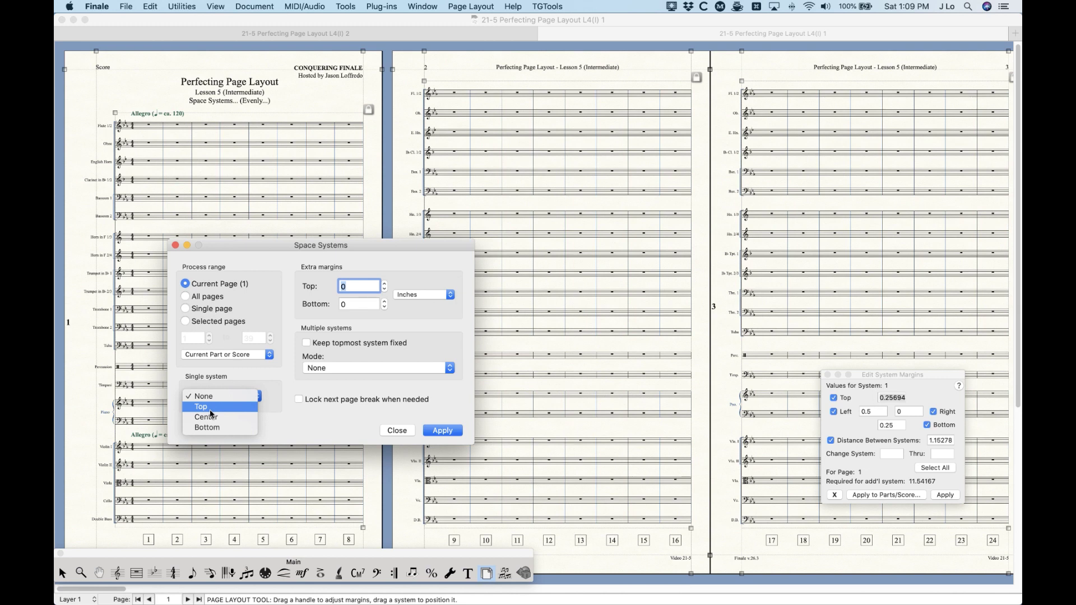
left_click(264, 288)
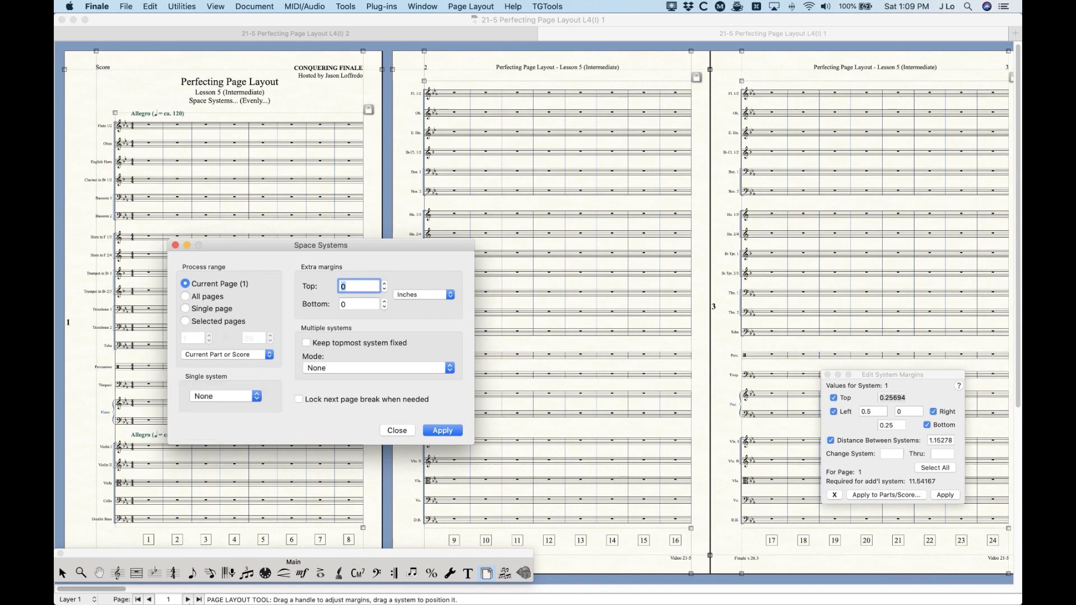
- Go to page 2, move Space Systems off that page, and apply Top alignment to its single system
left_click(187, 599)
left_click(282, 246)
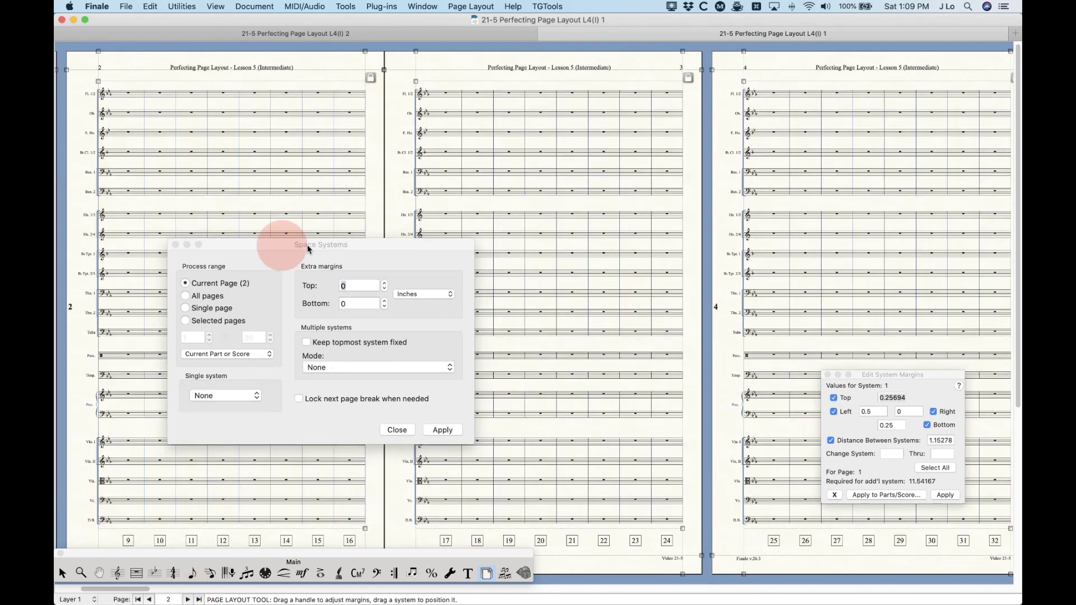
left_click_drag(308, 250, 552, 247)
key("super+minus")
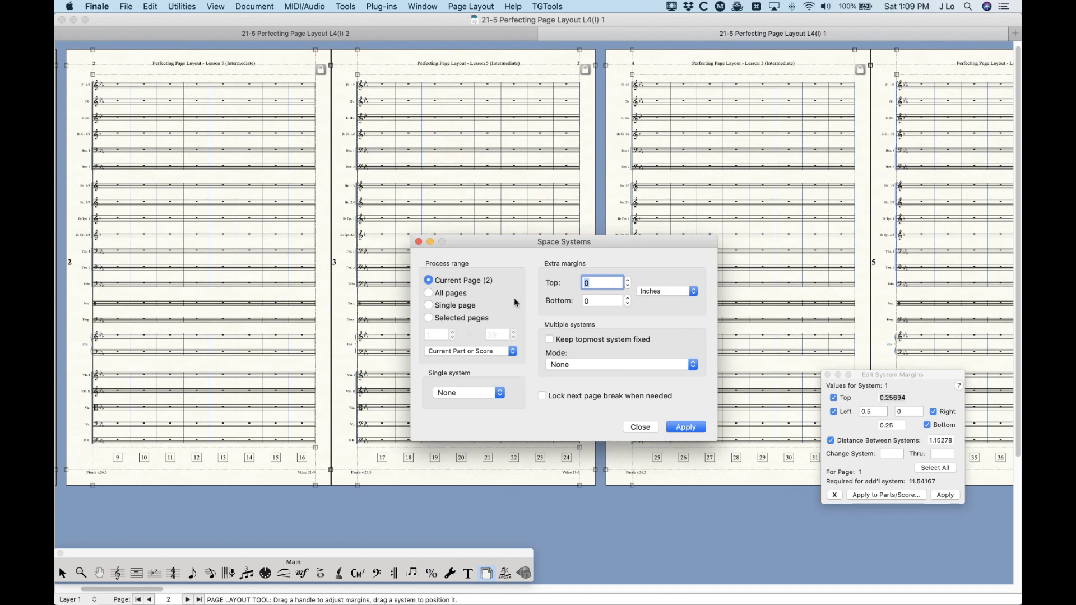
left_click(472, 394)
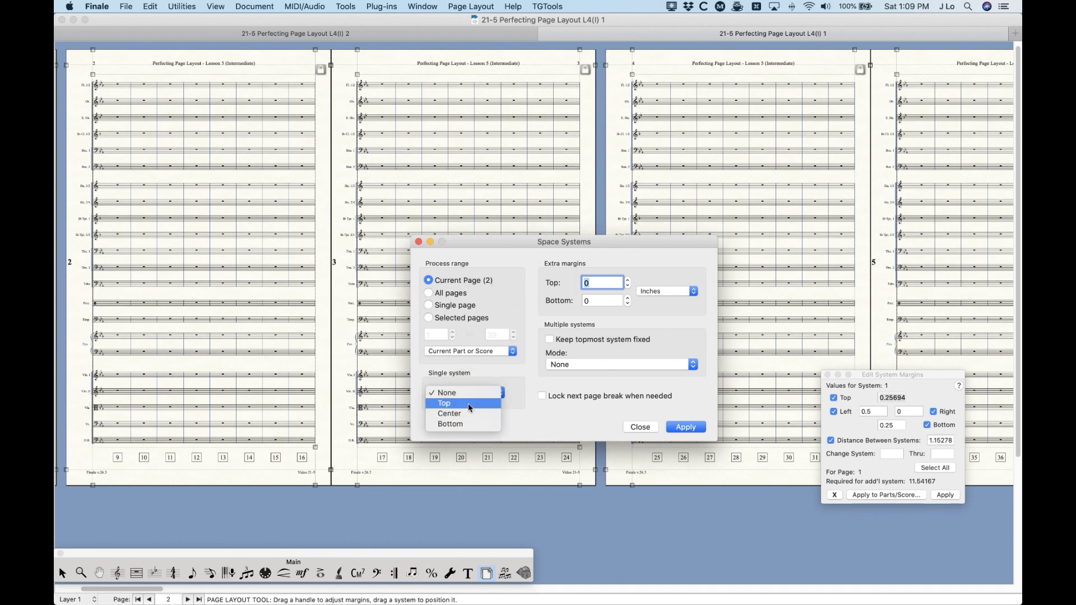
left_click(469, 404)
left_click(689, 427)
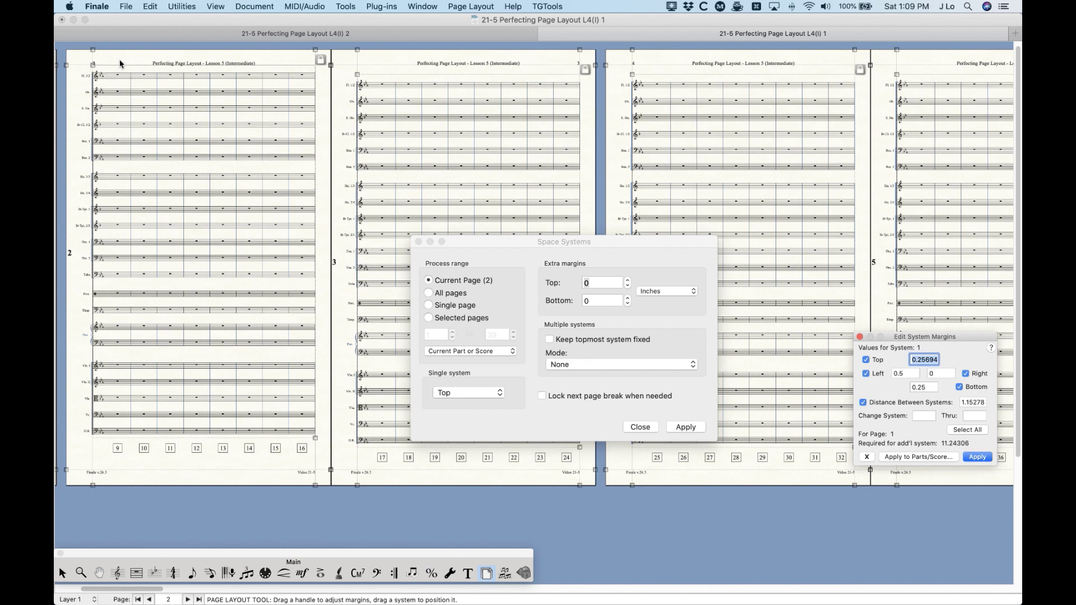
- Apply Center alignment to page 2's single system and check the page without the layout handles
left_click(468, 396)
left_click(463, 397)
left_click(461, 402)
left_click(684, 427)
left_click(210, 185)
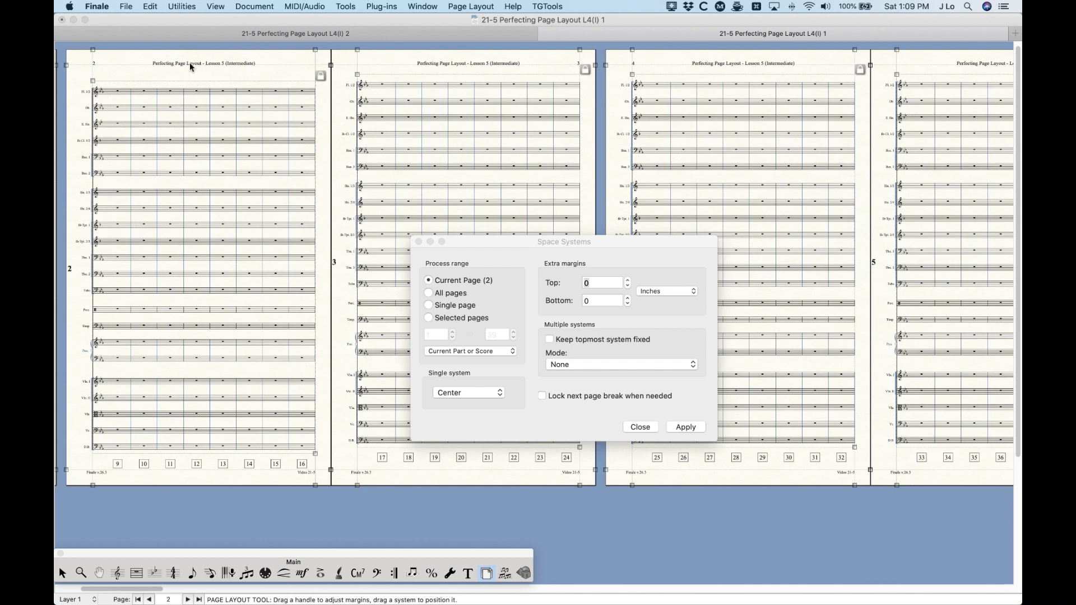
left_click(484, 382)
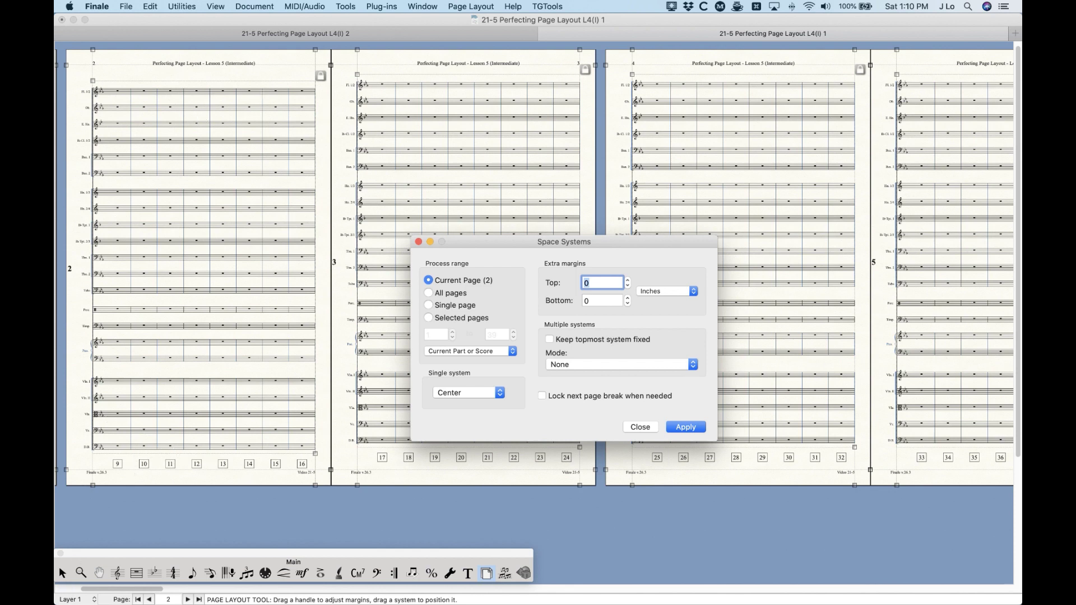
left_click(63, 573)
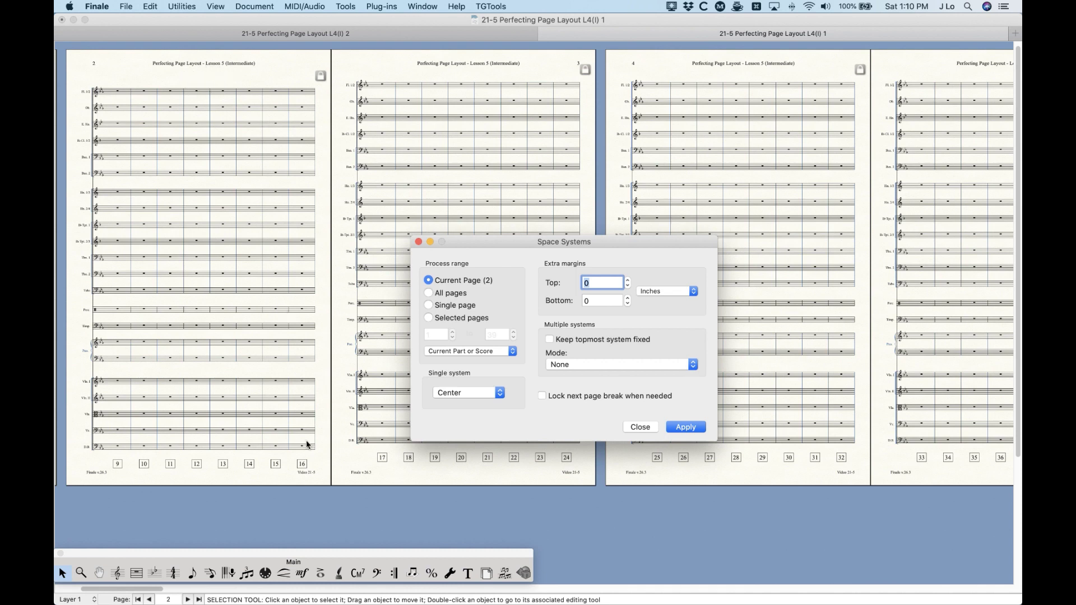
left_click(486, 573)
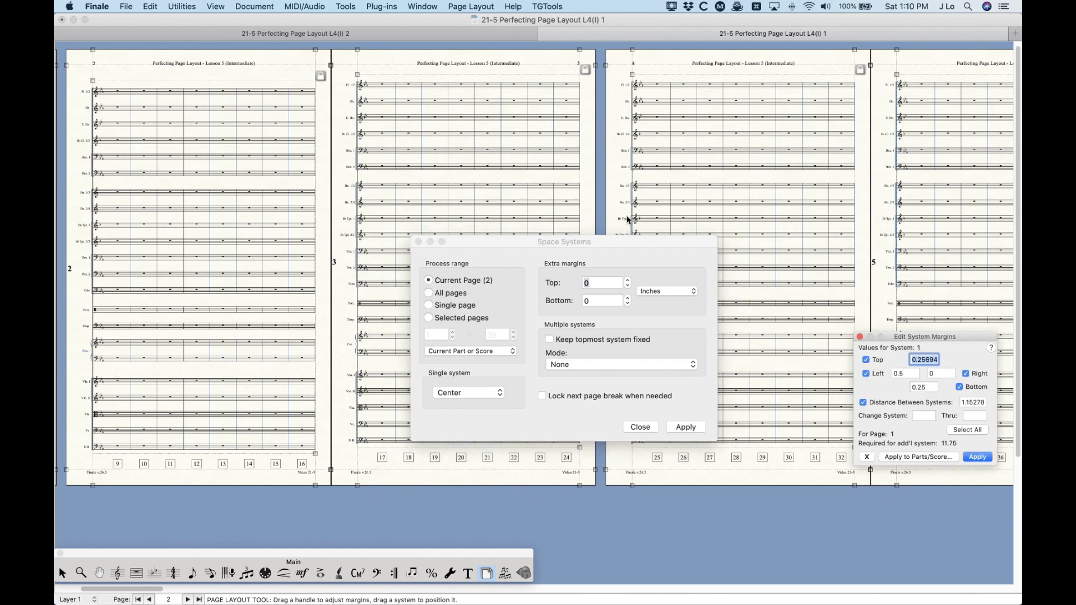
- Apply Bottom alignment to page 2's single system and hide the layout handles to inspect it
left_click(599, 246)
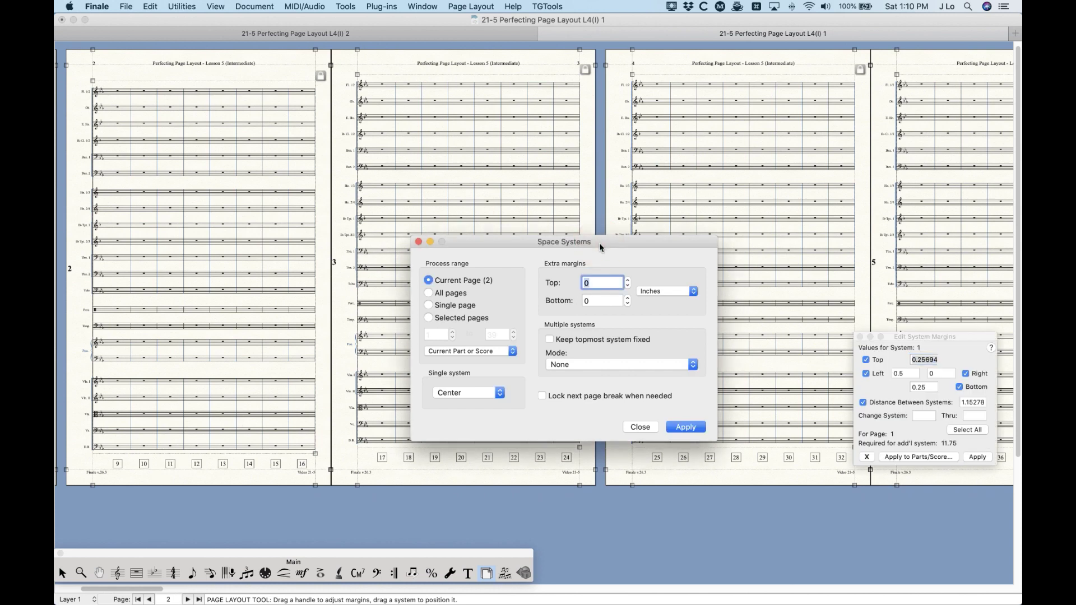
left_click(481, 392)
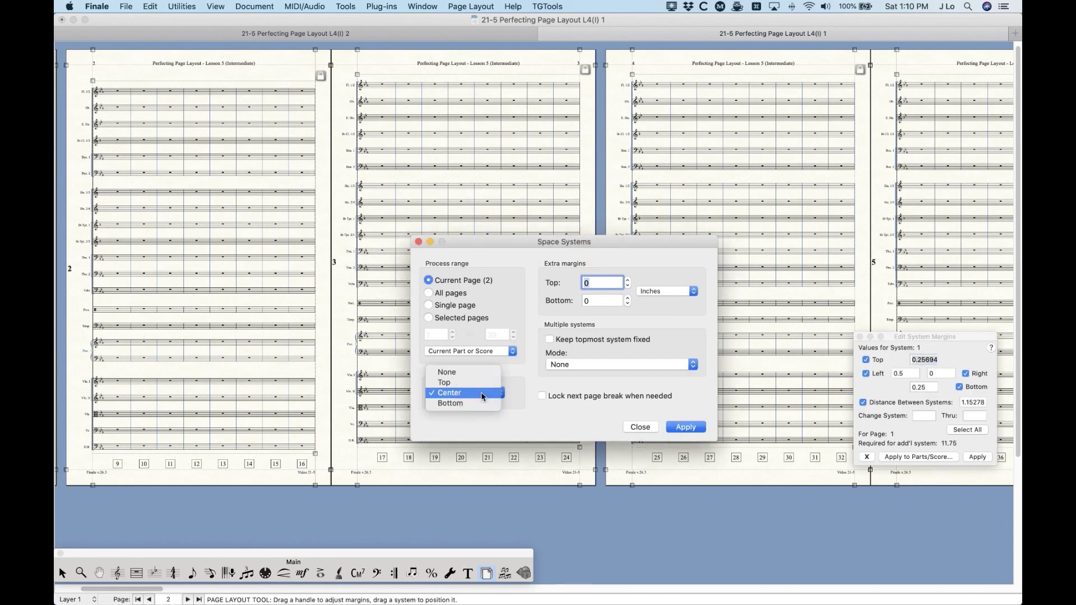
left_click(449, 402)
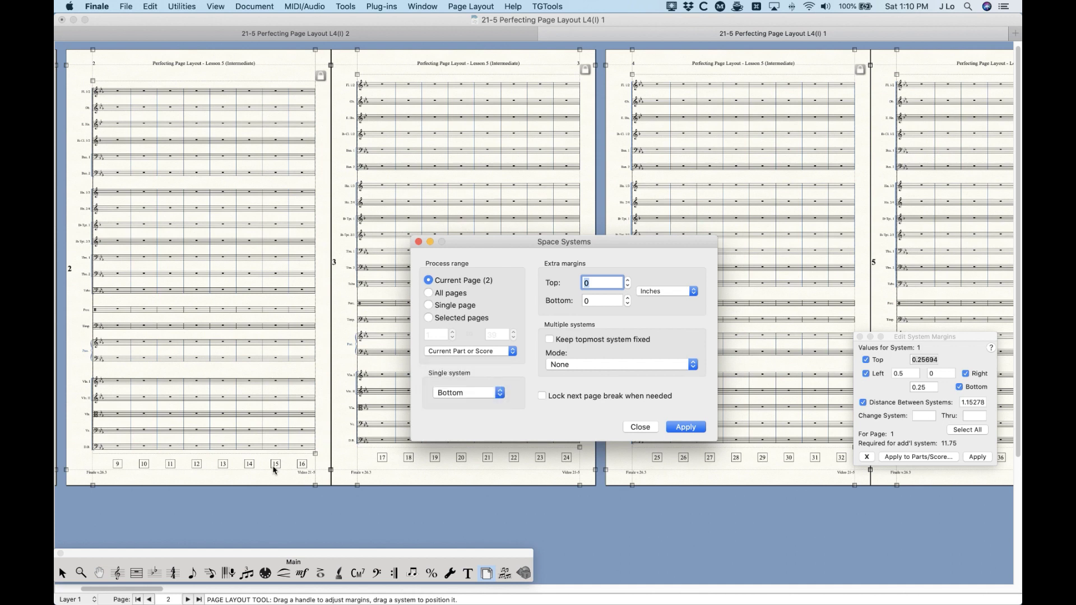
left_click(691, 428)
left_click(222, 461)
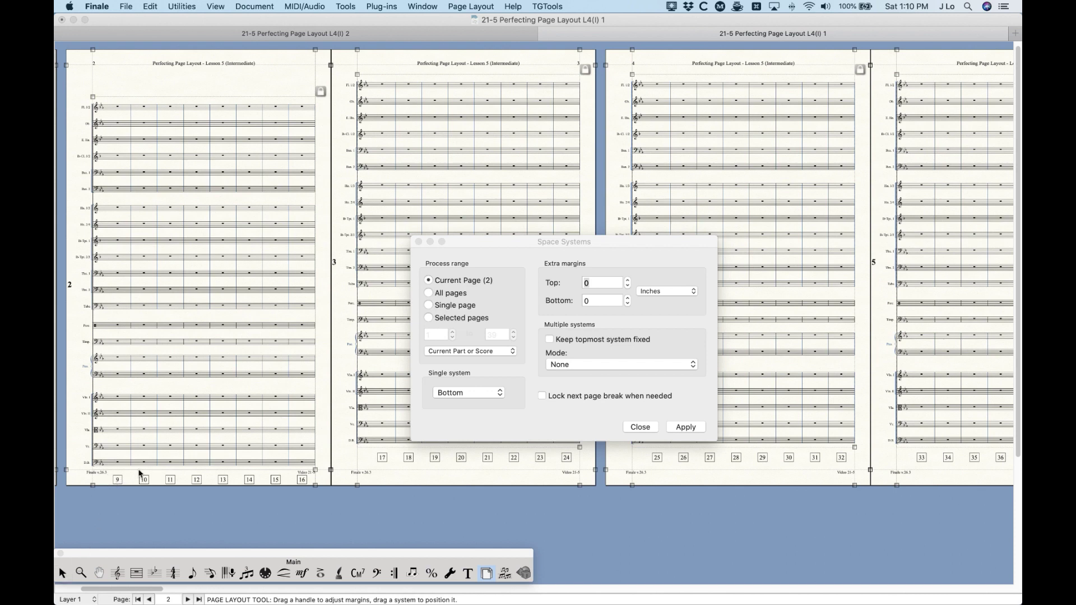
left_click(62, 573)
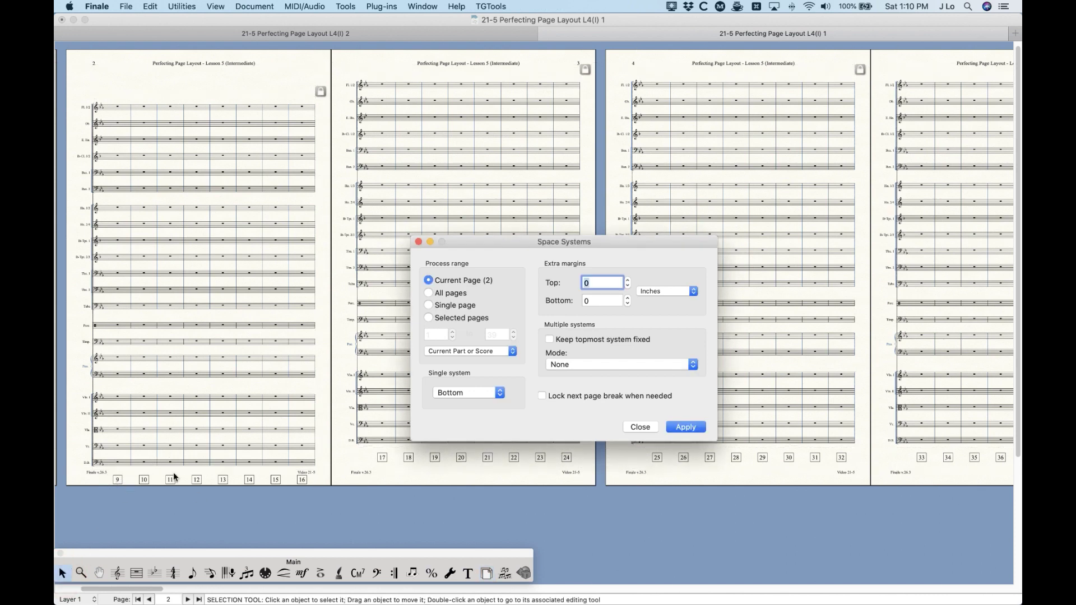
- Realign page 2's single system to Center and apply it
left_click(468, 395)
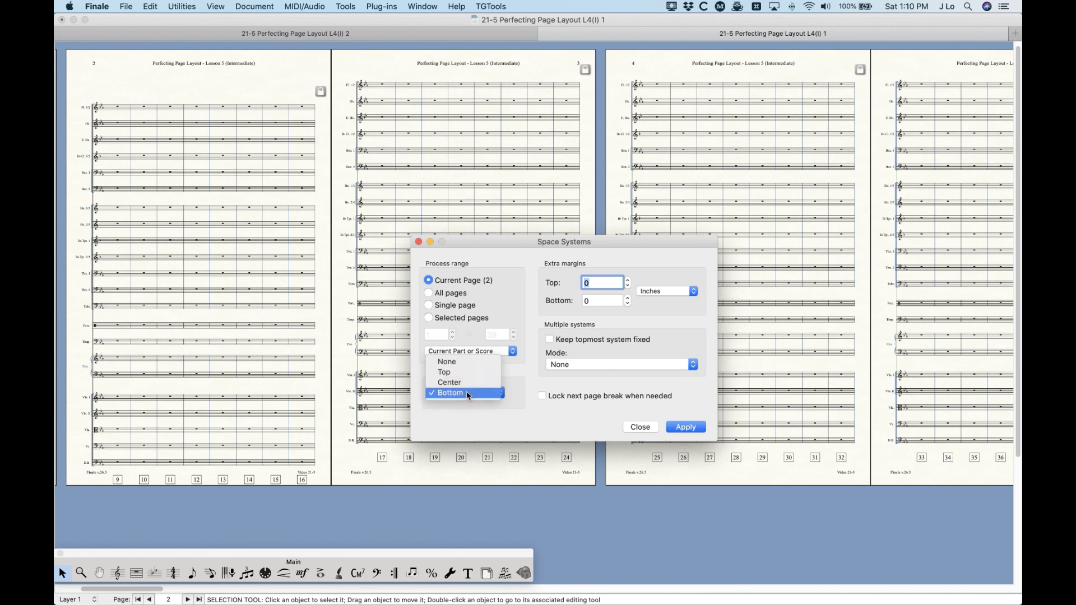
left_click(466, 384)
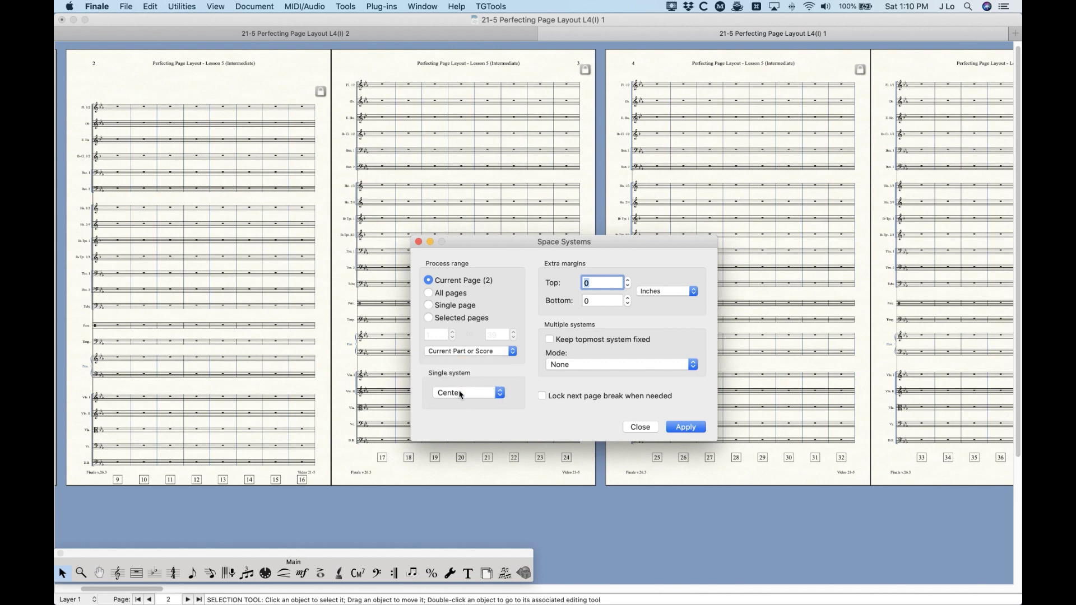
left_click(684, 428)
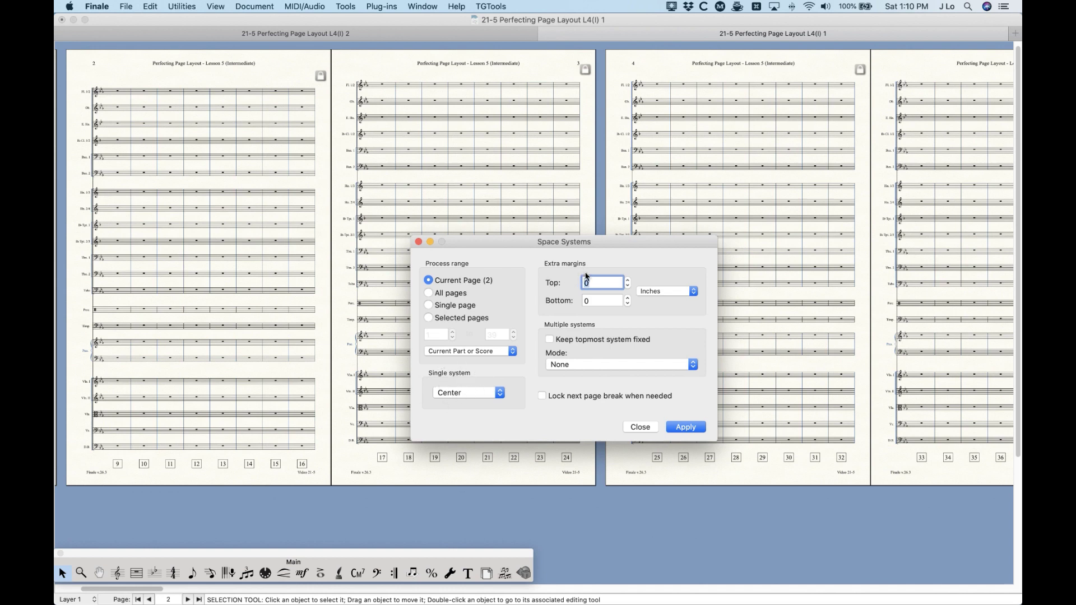
- Apply Top alignment to page 2 with an extra top margin of .25 inches and show the layout handles
left_click(466, 392)
left_click(464, 383)
type(".25")
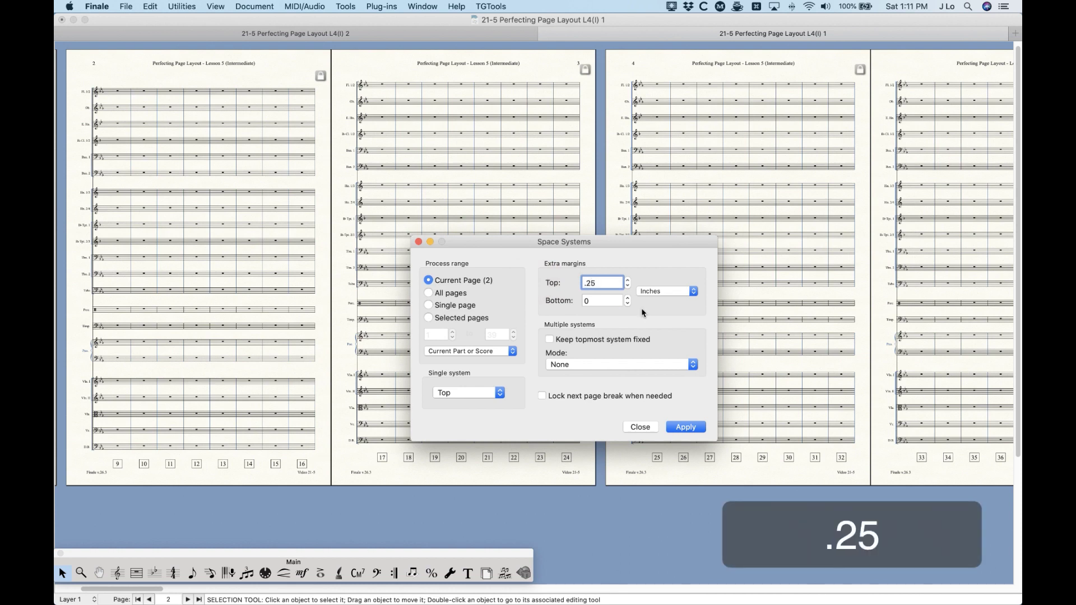
left_click(685, 427)
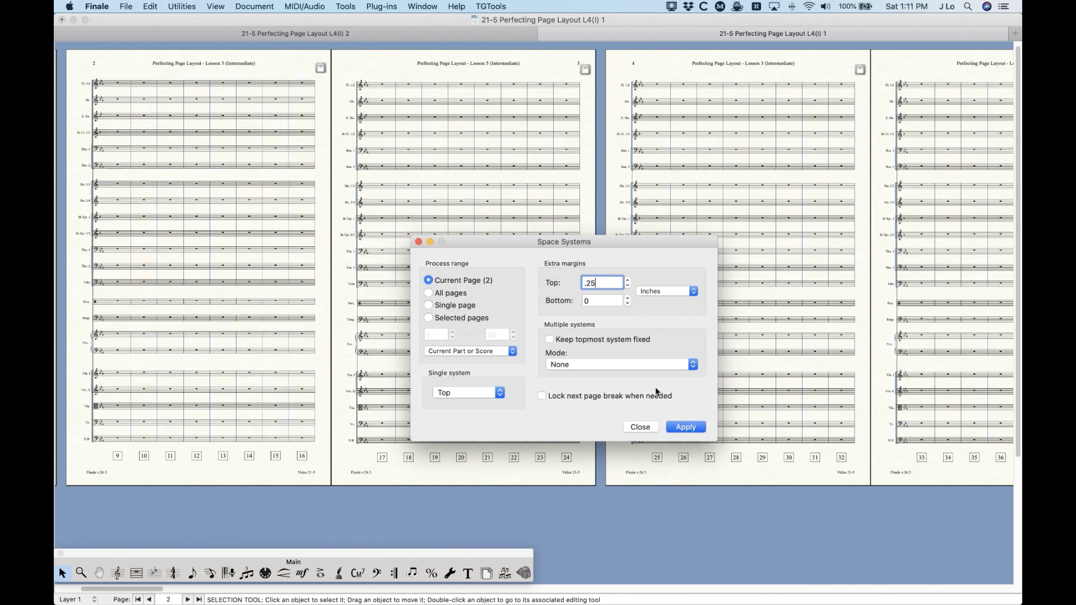
left_click(486, 572)
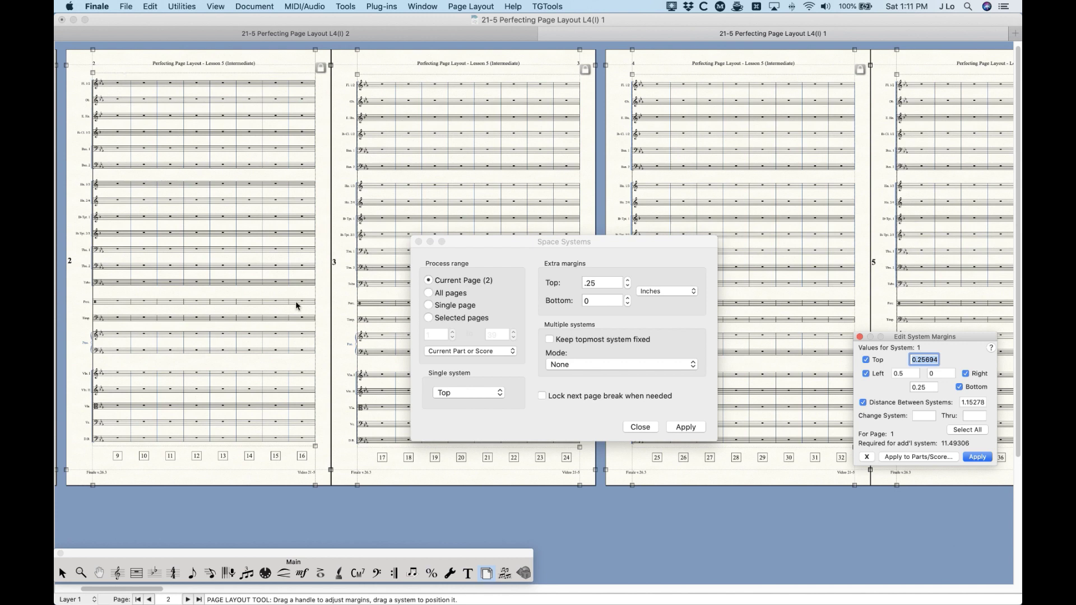
- Apply Bottom alignment to page 2 with extra margins of 0 inches at the top and .4 inches at the bottom
left_click(549, 239)
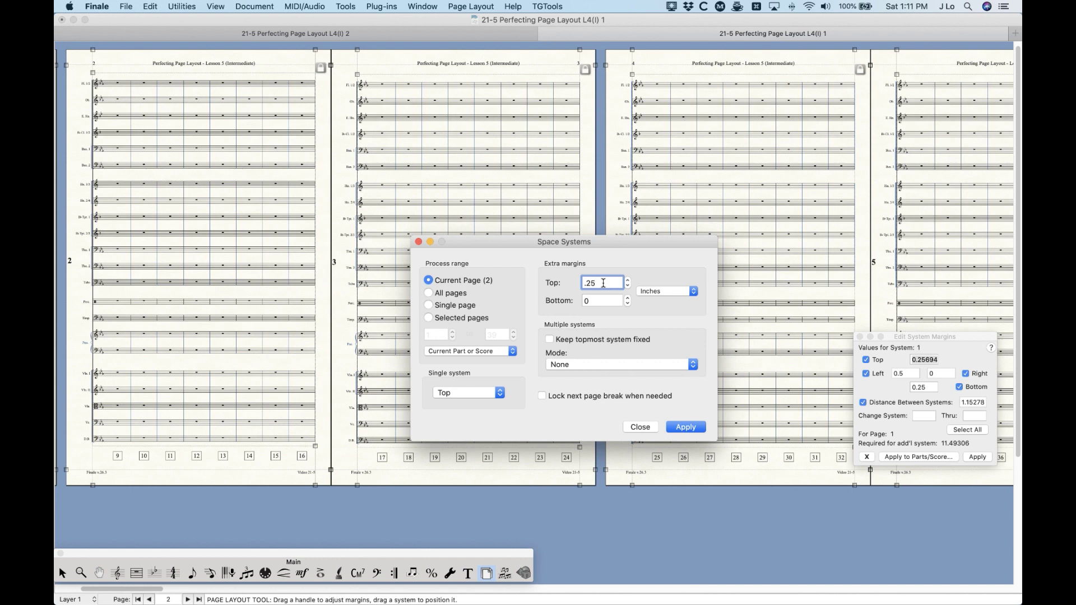
left_click_drag(610, 280, 521, 273)
type("0")
left_click(455, 398)
left_click(451, 413)
left_click_drag(598, 302, 555, 302)
type(".4")
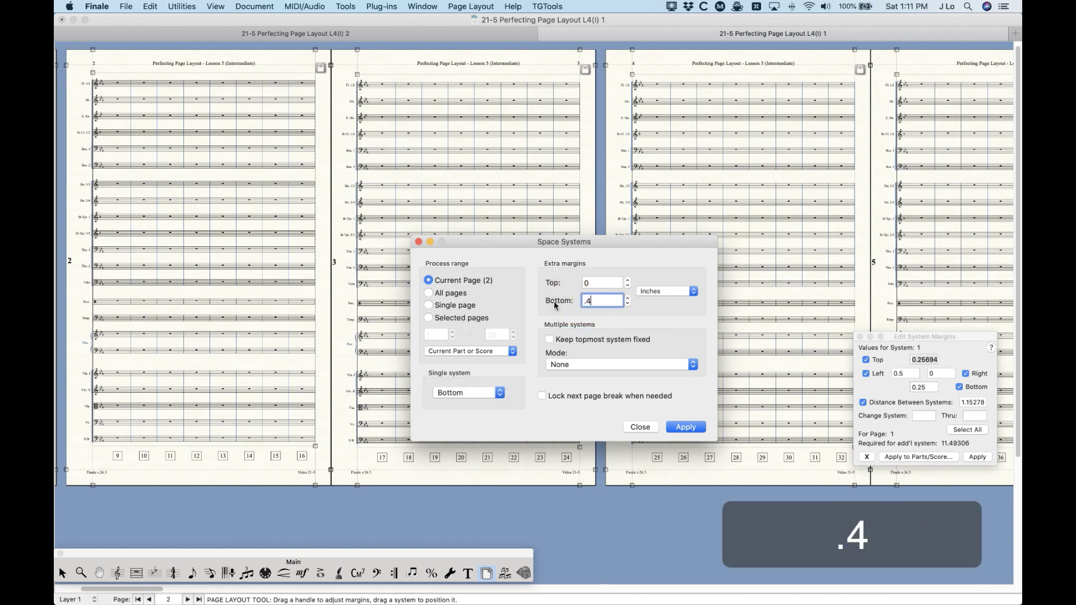
left_click(679, 426)
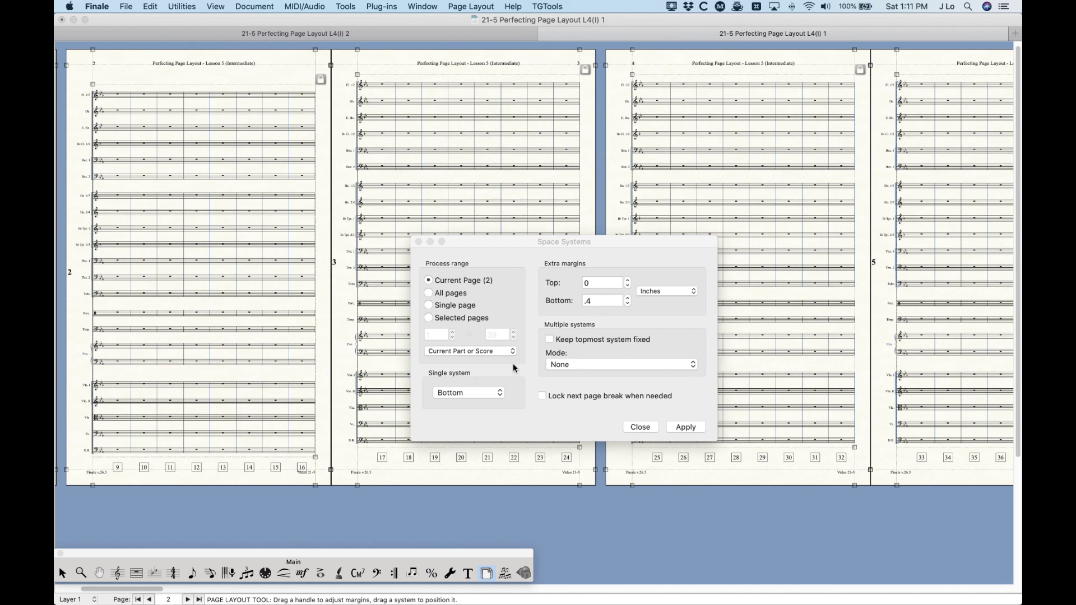
- Apply Center alignment to page 2 with extra margins of .2 inches at the top and 0 at the bottom, then inspect the page
left_click(524, 297)
left_click(523, 301)
type("0")
left_click(467, 394)
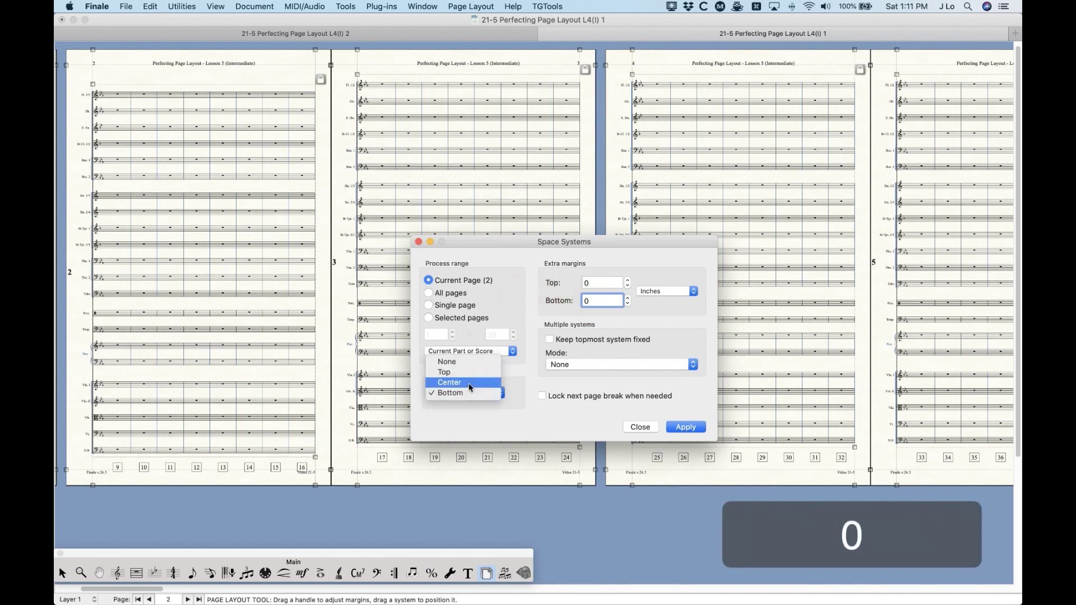
left_click(469, 383)
left_click(595, 283)
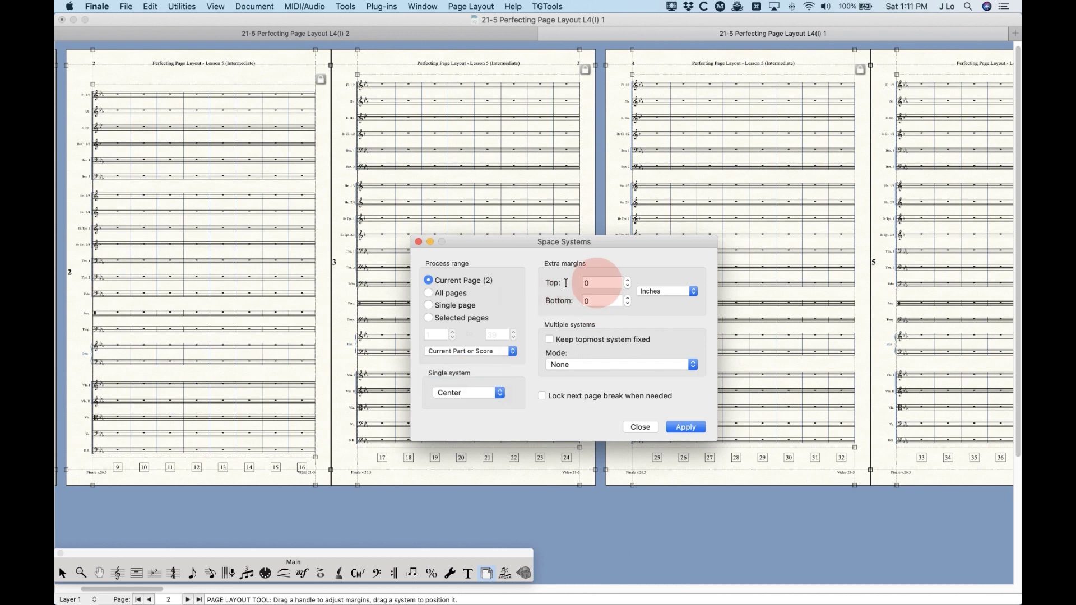
type(".2")
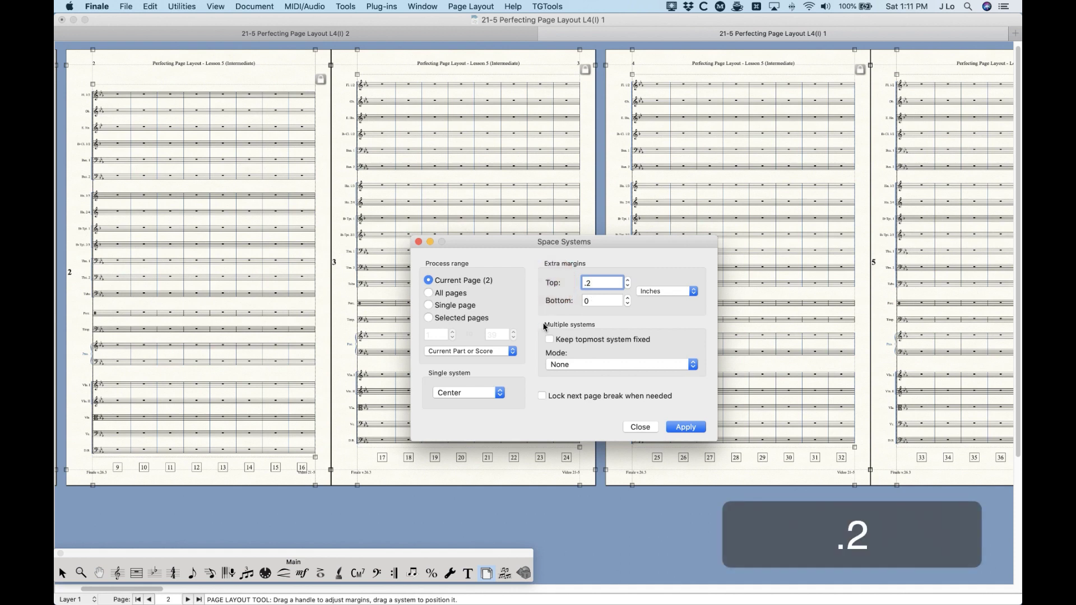
left_click(686, 427)
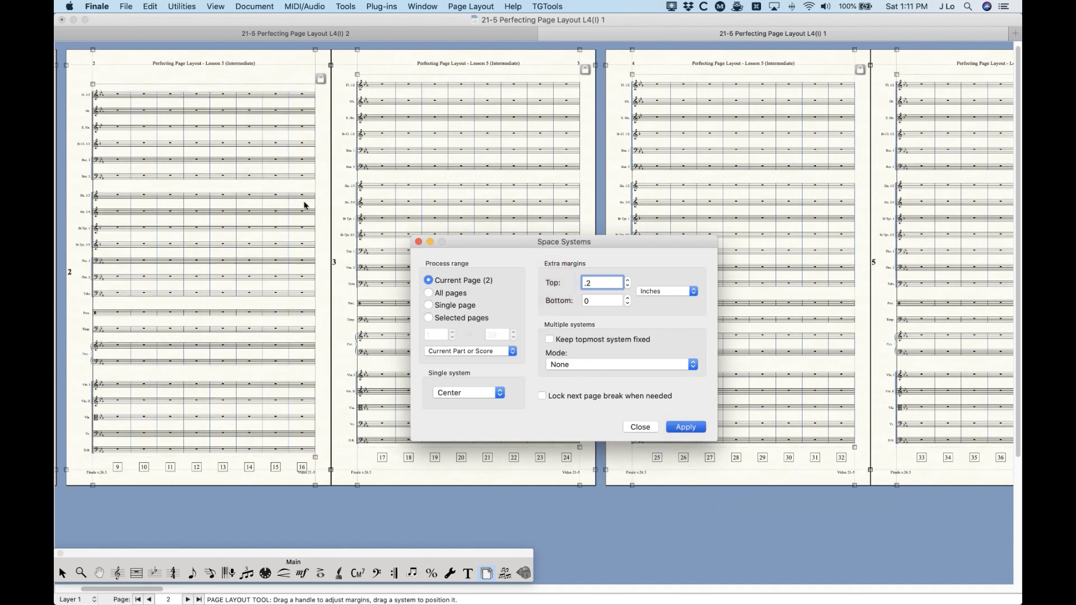
double_click(268, 74)
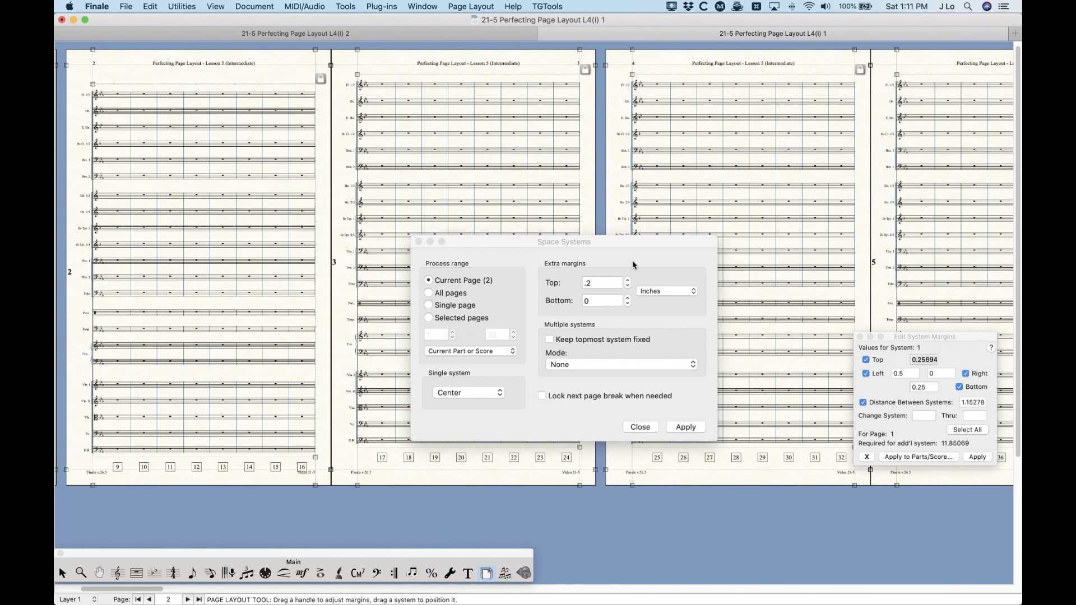
- Apply Top alignment to page 2 with an extra top margin of 0.2 inches, hide the layout handles and close Space Systems
left_click(582, 282)
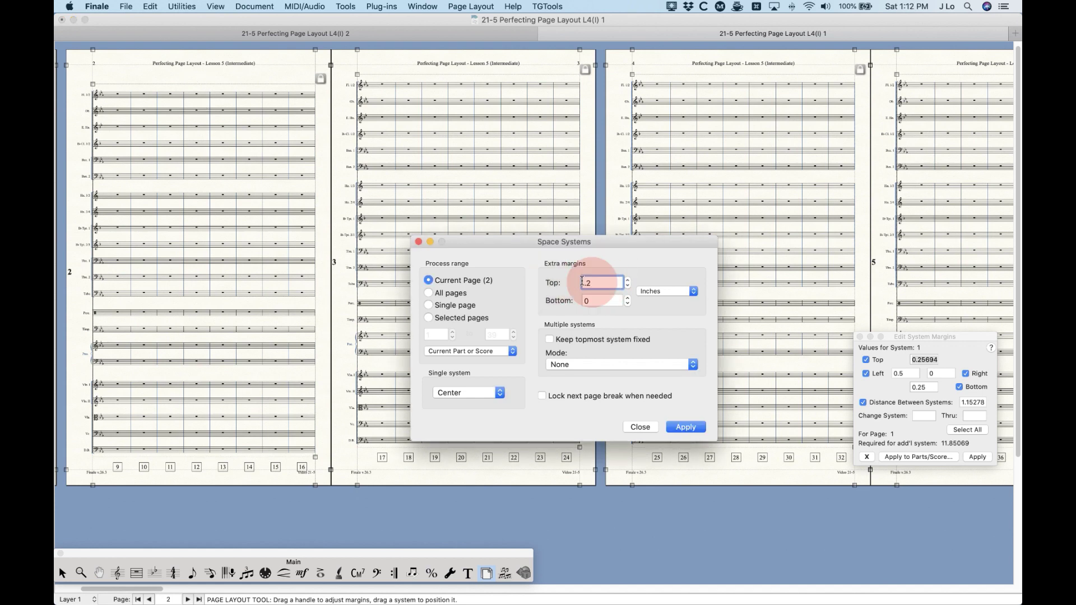
type("0")
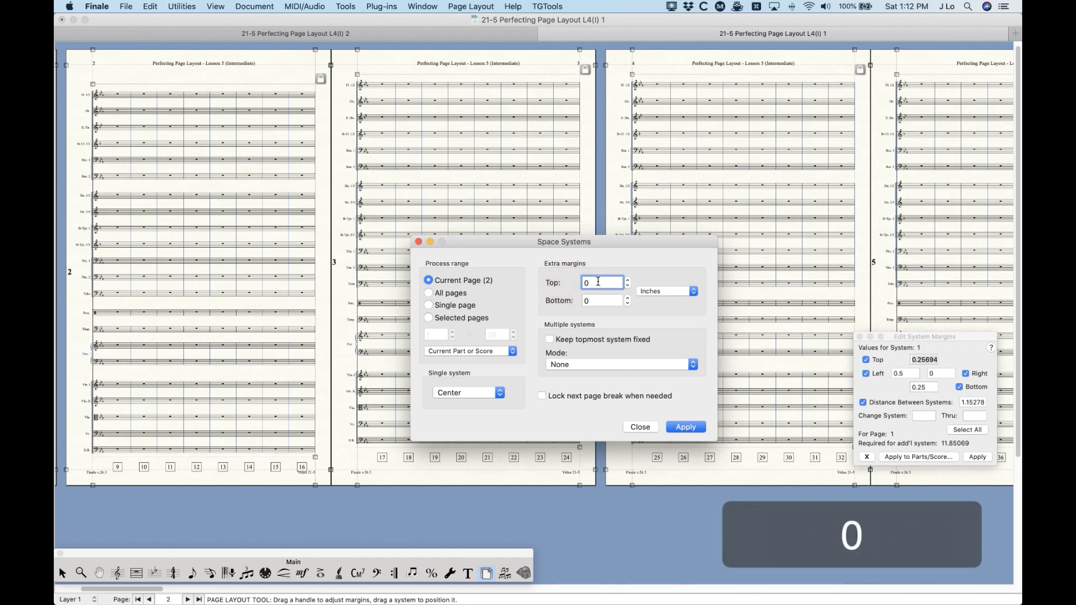
type(".2")
left_click(474, 394)
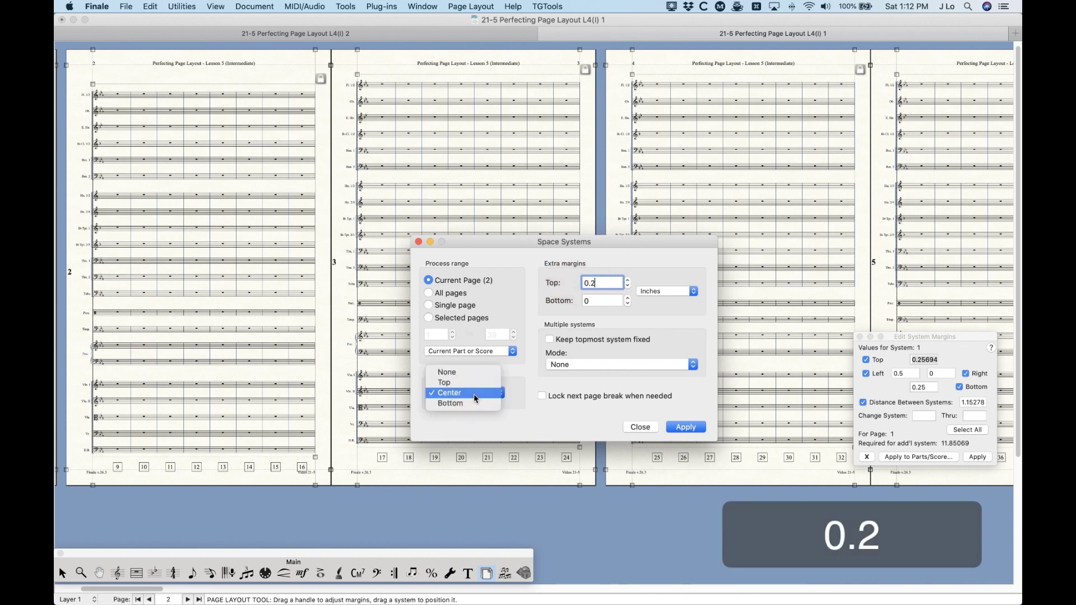
key("Up")
key("Return")
left_click(683, 428)
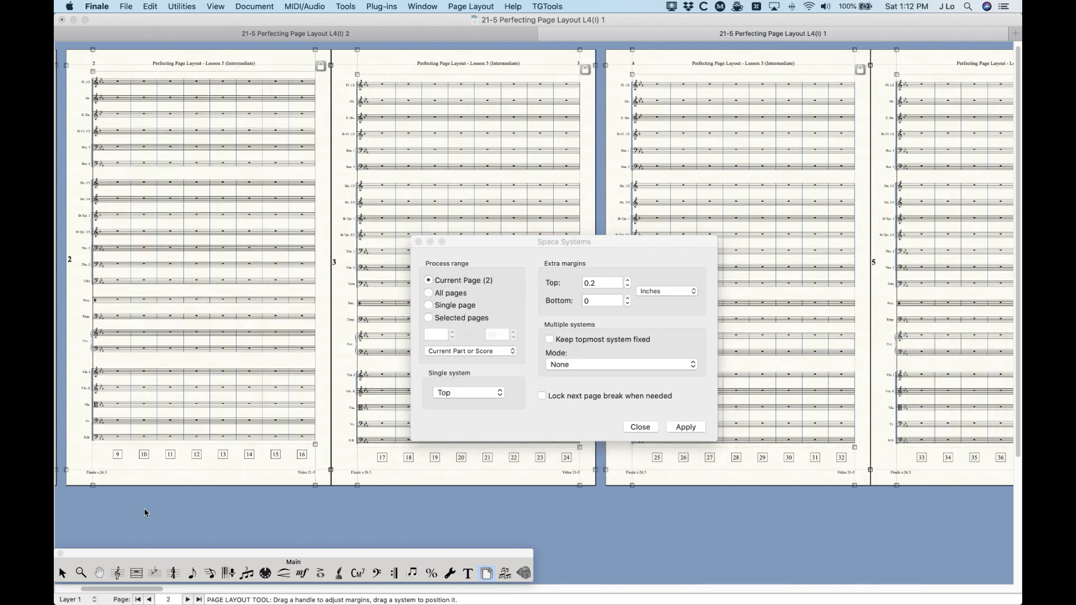
left_click(63, 572)
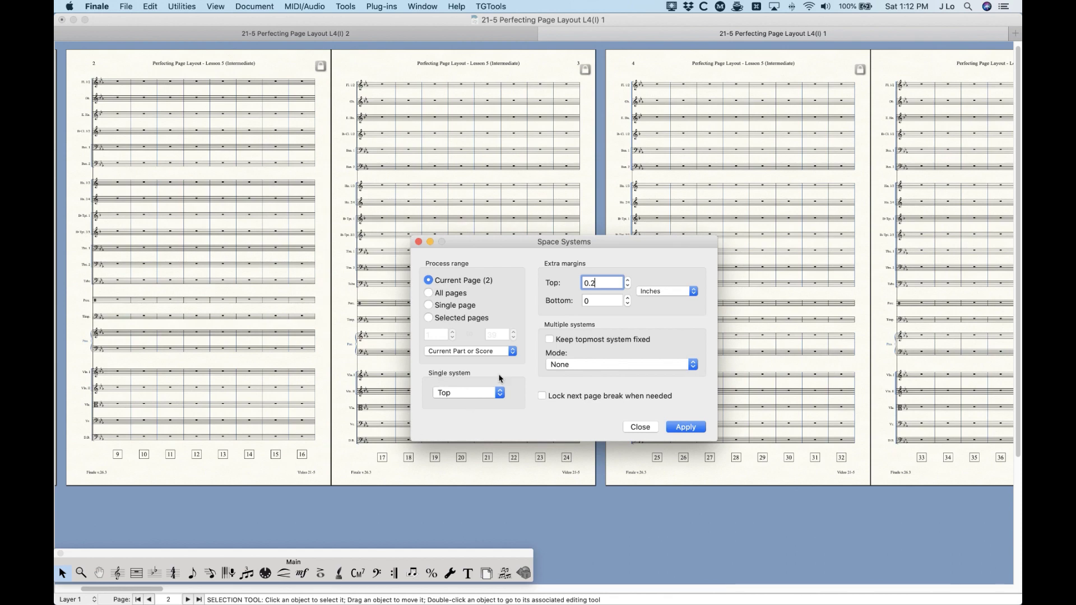
left_click(643, 427)
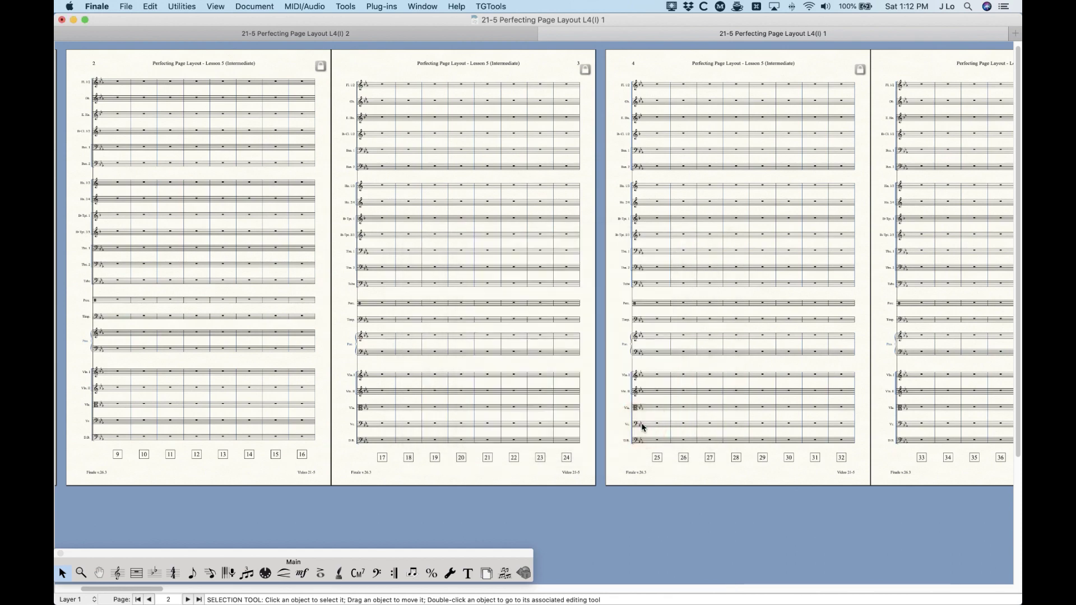
- Switch to the document "21-5 Perfecting Page Layout L4(I) 2" and open the Space Systems plug-in clear of the page title
left_click(366, 36)
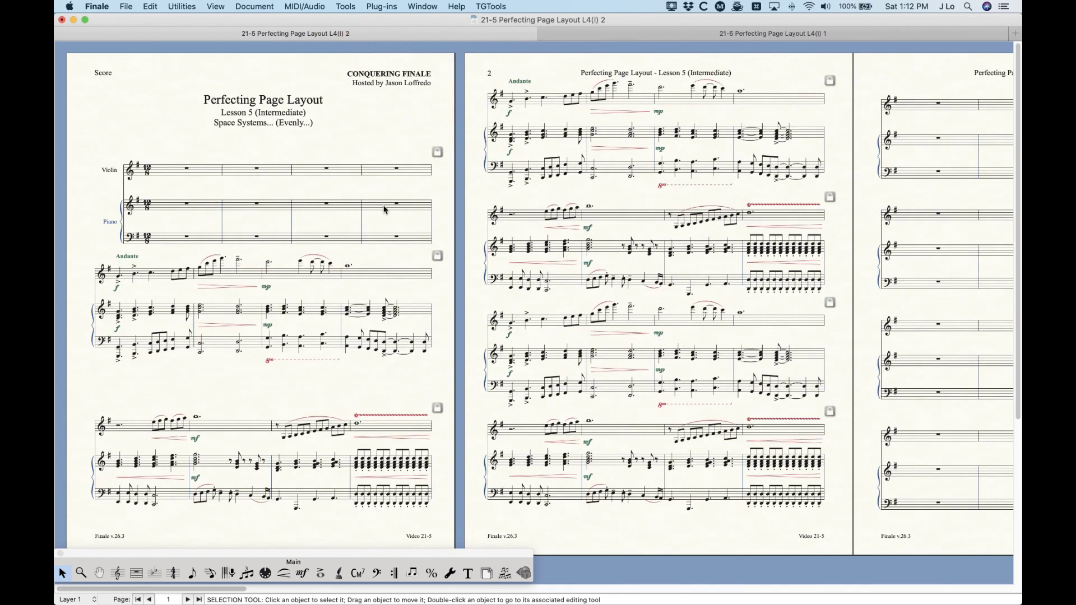
left_click(380, 6)
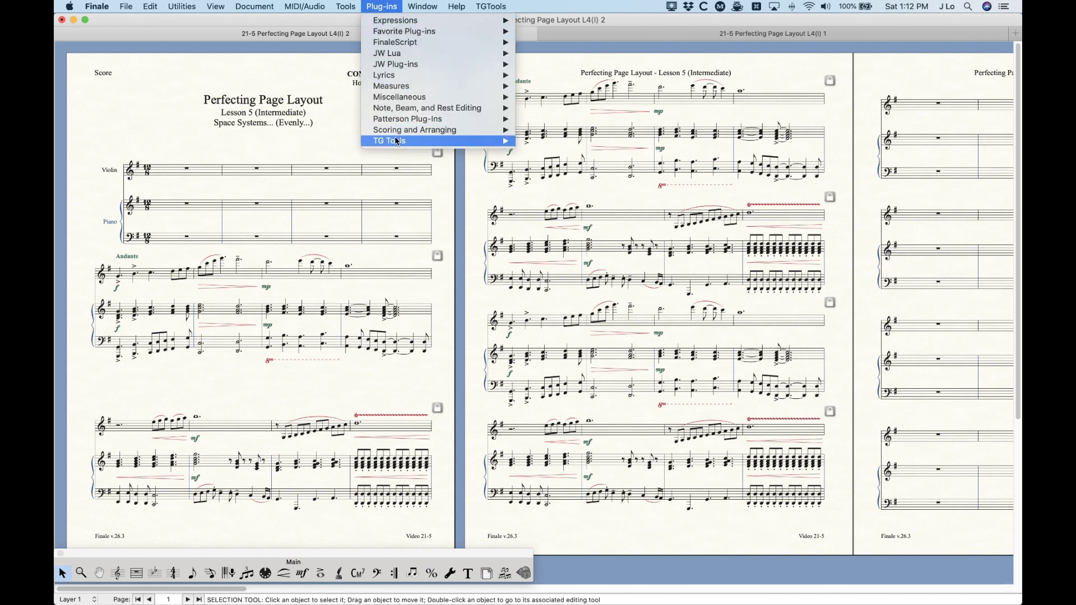
mouse_move(397, 130)
left_click(549, 250)
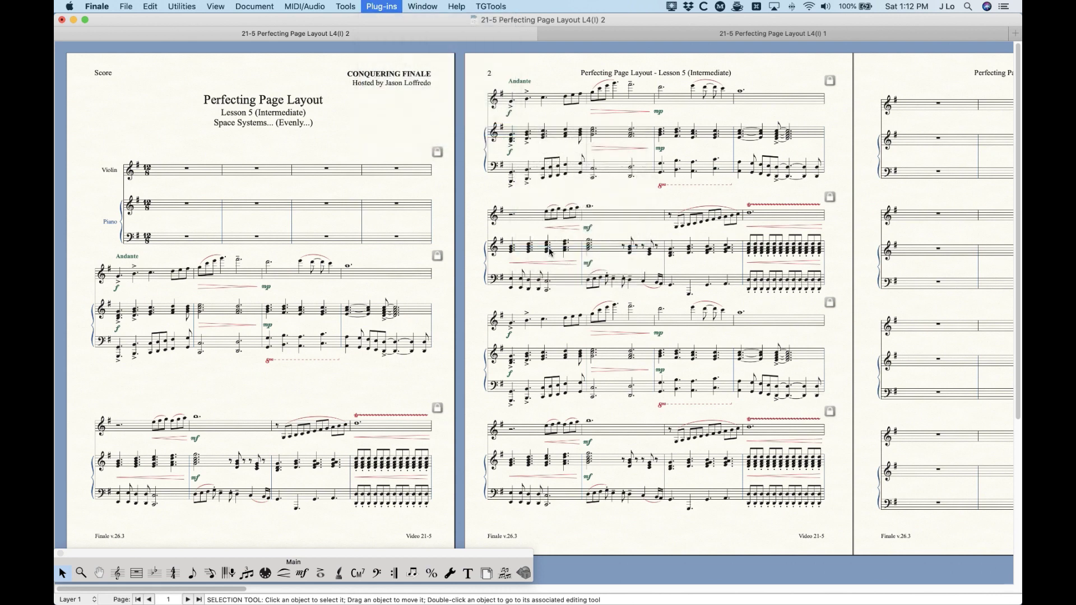
left_click_drag(426, 34, 336, 156)
- Review the multiple-systems modes, set the extra top margin to 0 inches and the single-system alignment to None
left_click(355, 278)
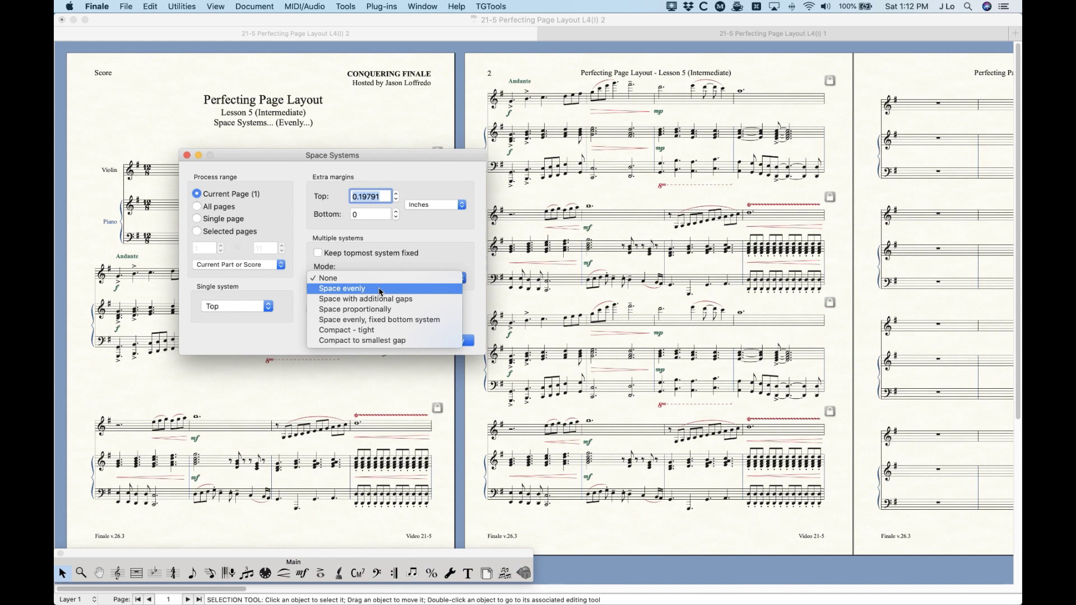
left_click(391, 238)
double_click(379, 196)
type("0")
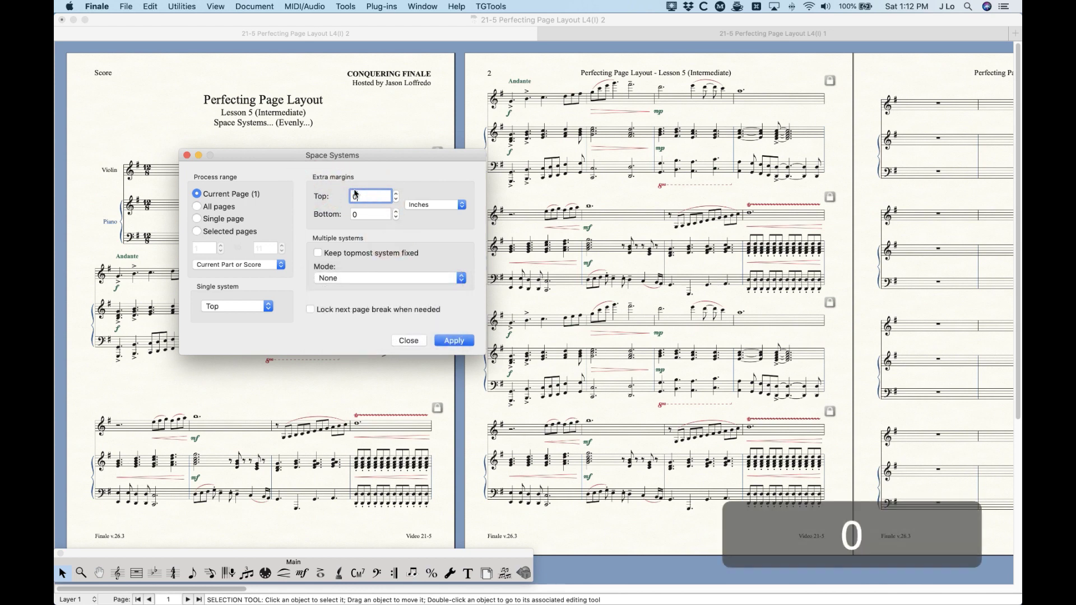
left_click(235, 306)
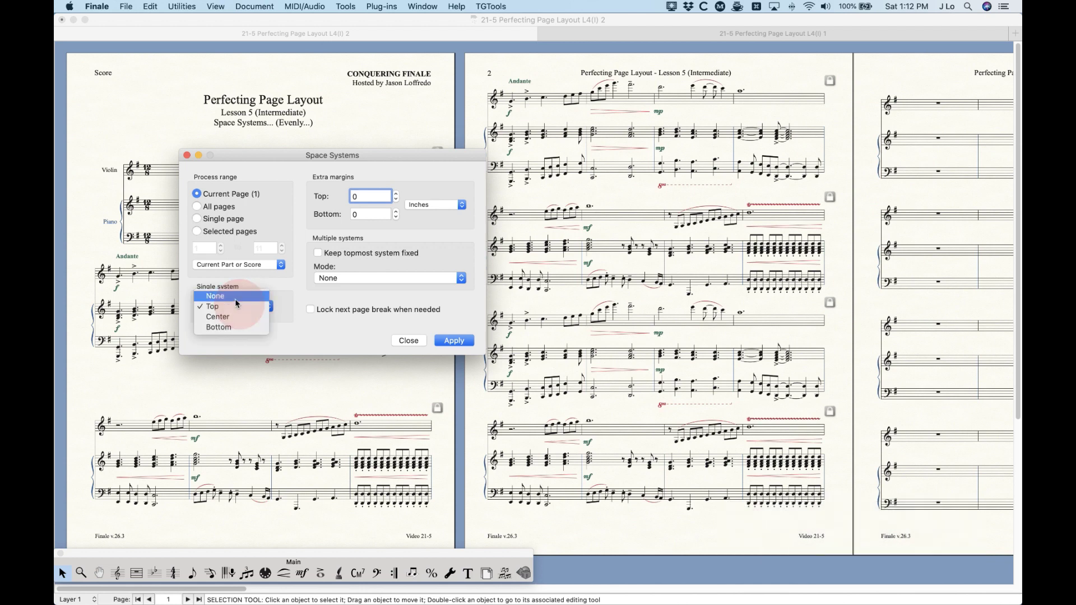
left_click(234, 298)
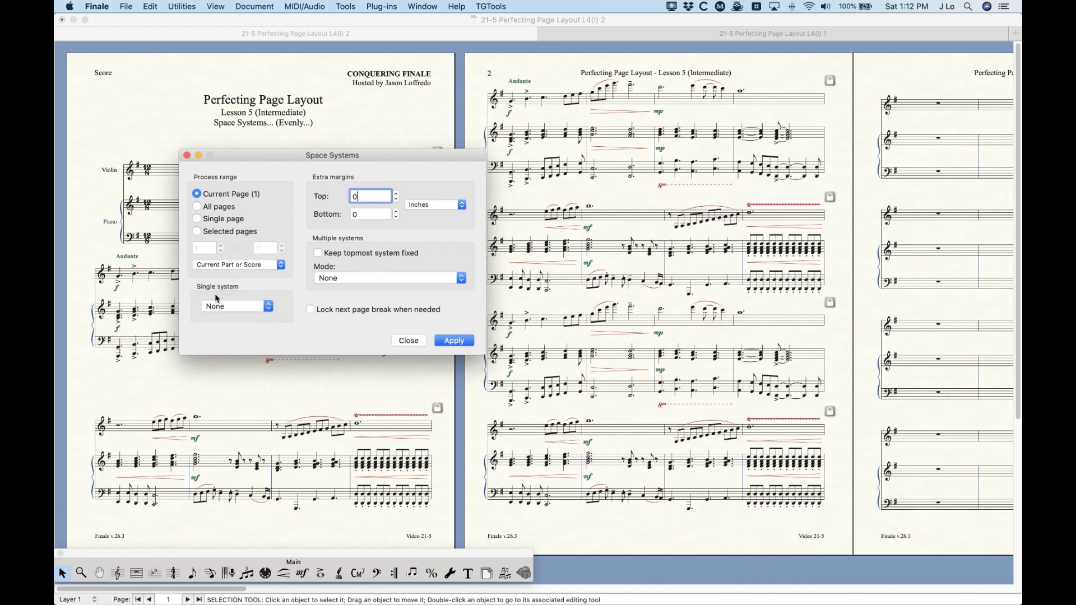
- Set the multiple-systems mode to Space evenly and make page 2 the current page, keeping its music uncovered
left_click(367, 279)
left_click(364, 292)
left_click(188, 599)
left_click_drag(320, 159, 659, 174)
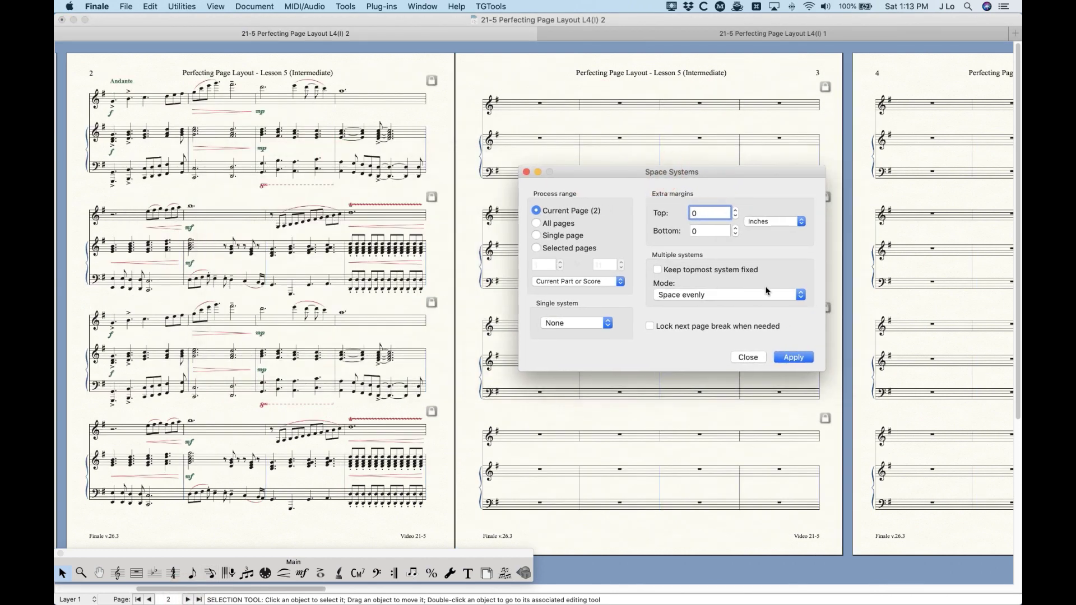
- Apply even spacing to page 2's systems with zero extra margins and show the layout handles
left_click(792, 358)
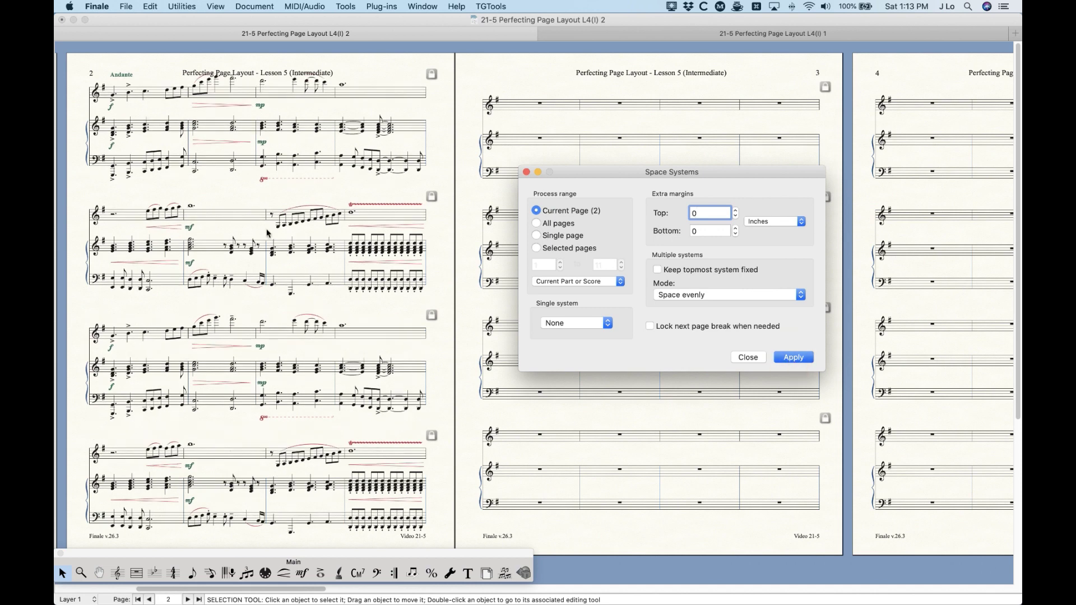
left_click(483, 571)
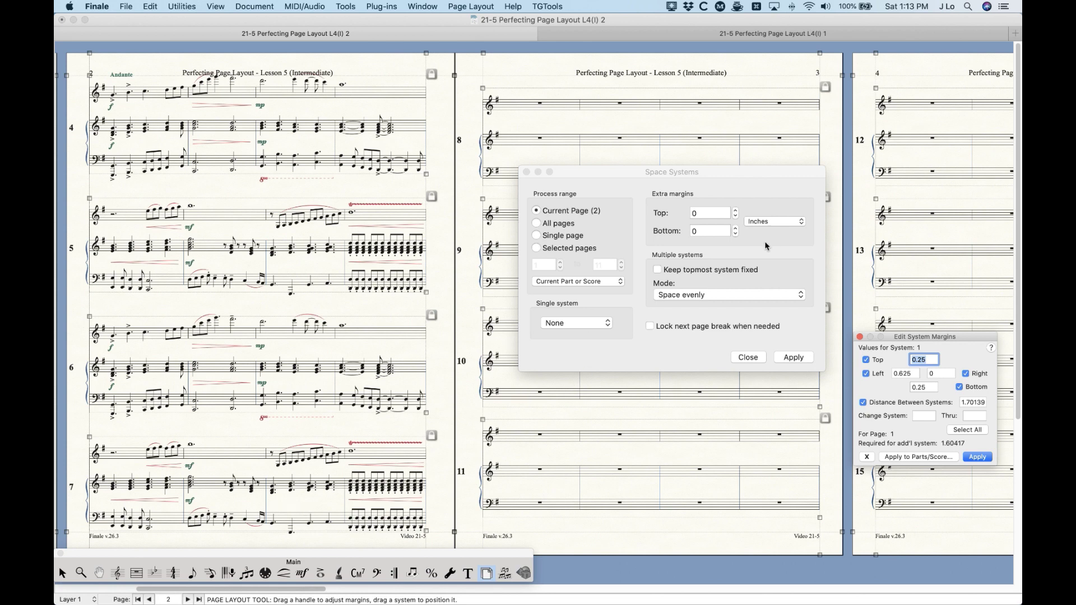
left_click(747, 246)
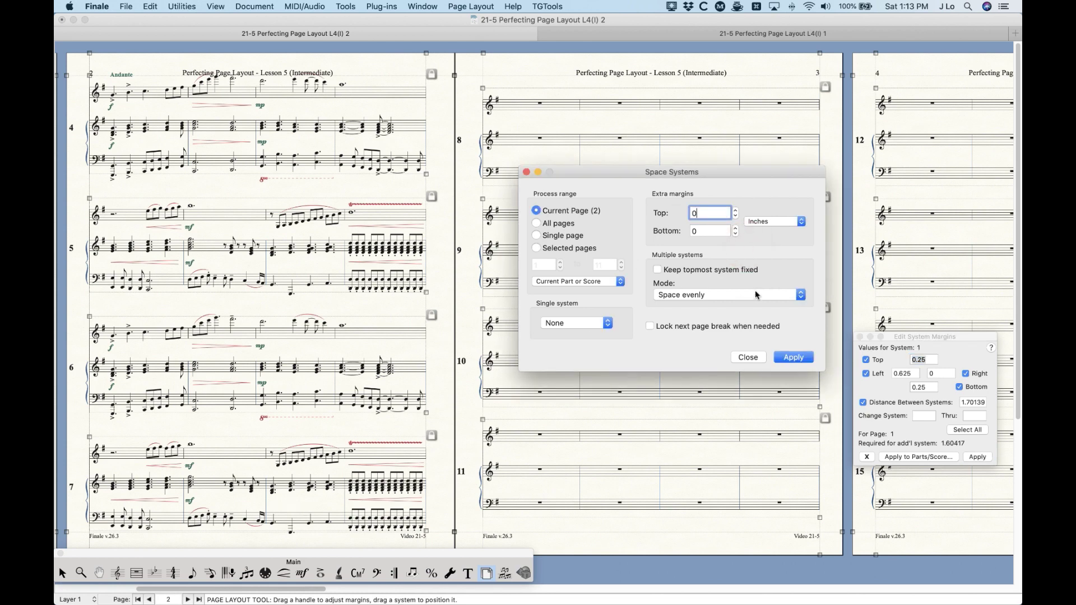
left_click_drag(601, 172, 599, 173)
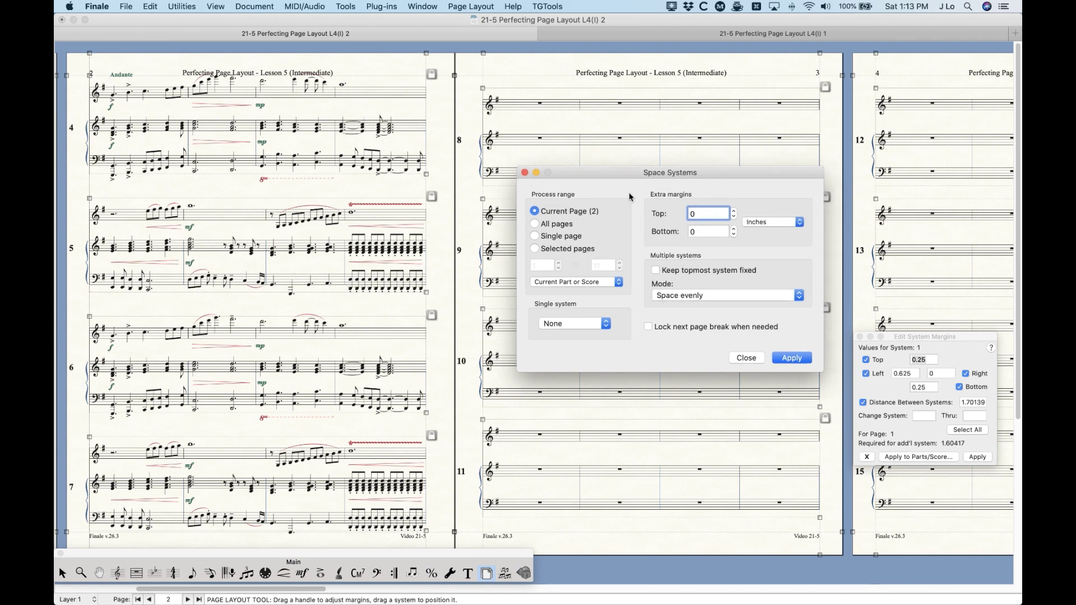
- Apply even spacing to page 2 with extra margins of .2 inches at the top and bottom, then hide the layout handles
double_click(709, 214)
type(".2")
double_click(701, 232)
type(".2")
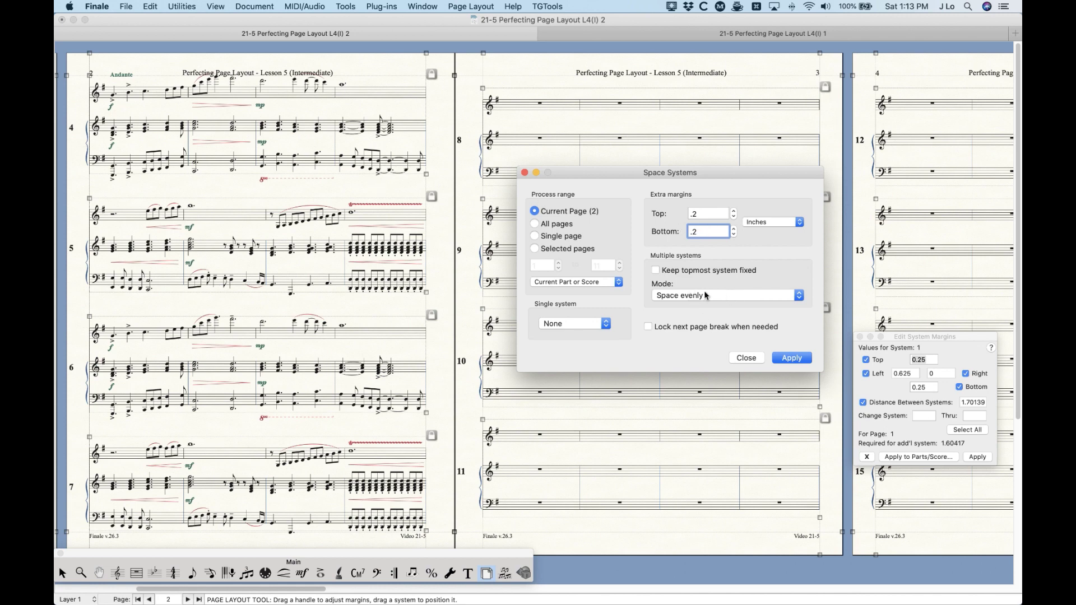
left_click(790, 359)
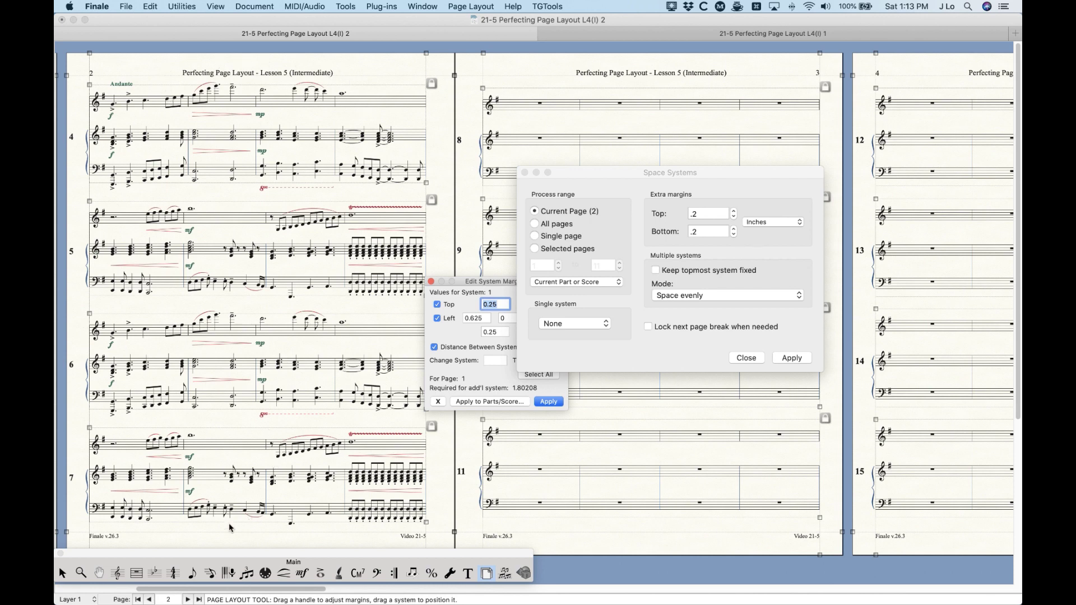
left_click(63, 573)
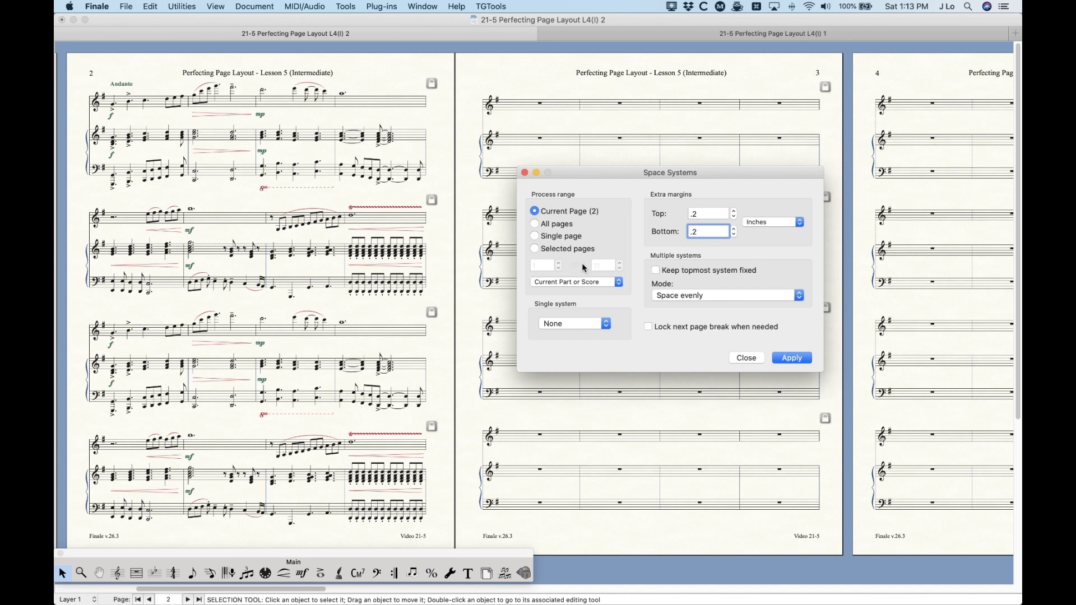
- Undo the last two system-spacing changes on page 2
left_click(370, 308)
key("super+z")
key("super+z")
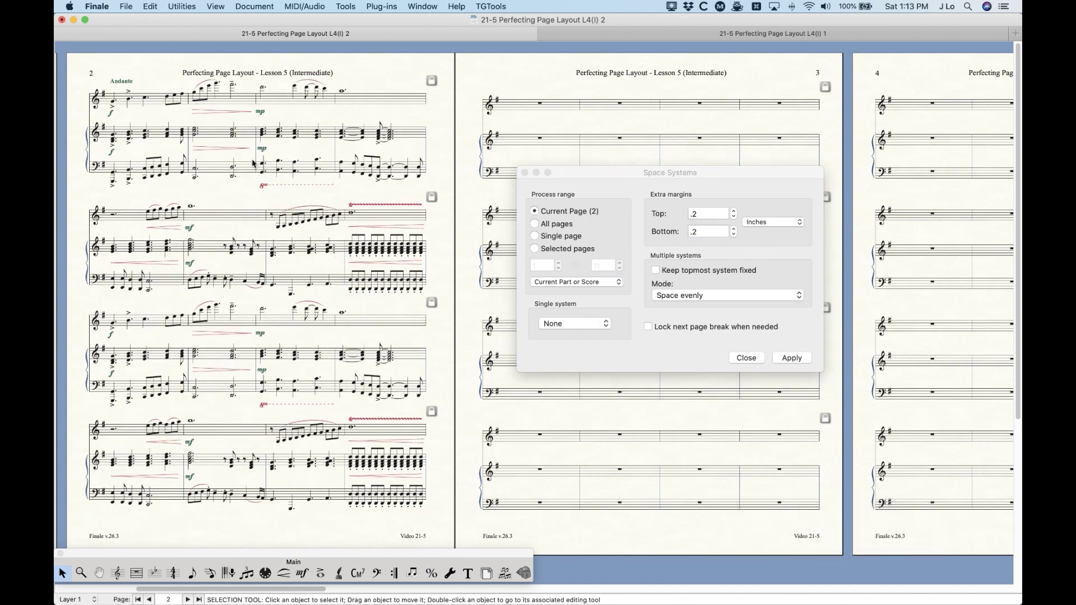
- Try even spacing on page 2 with a .2-inch extra top margin and a blank bottom margin, inspect the layout handles and undo it
left_click(759, 256)
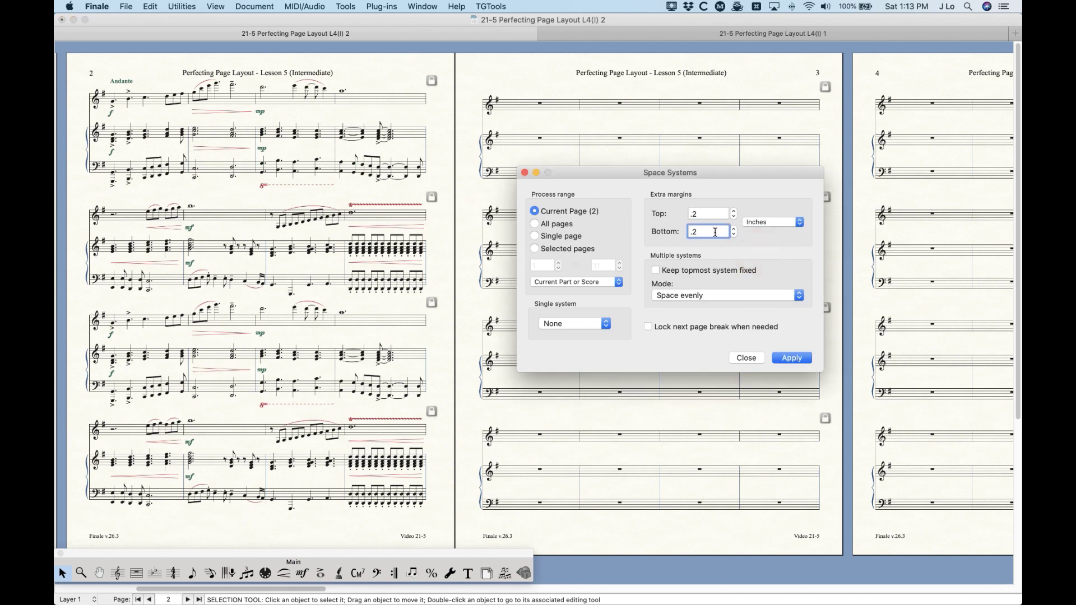
key("BackSpace")
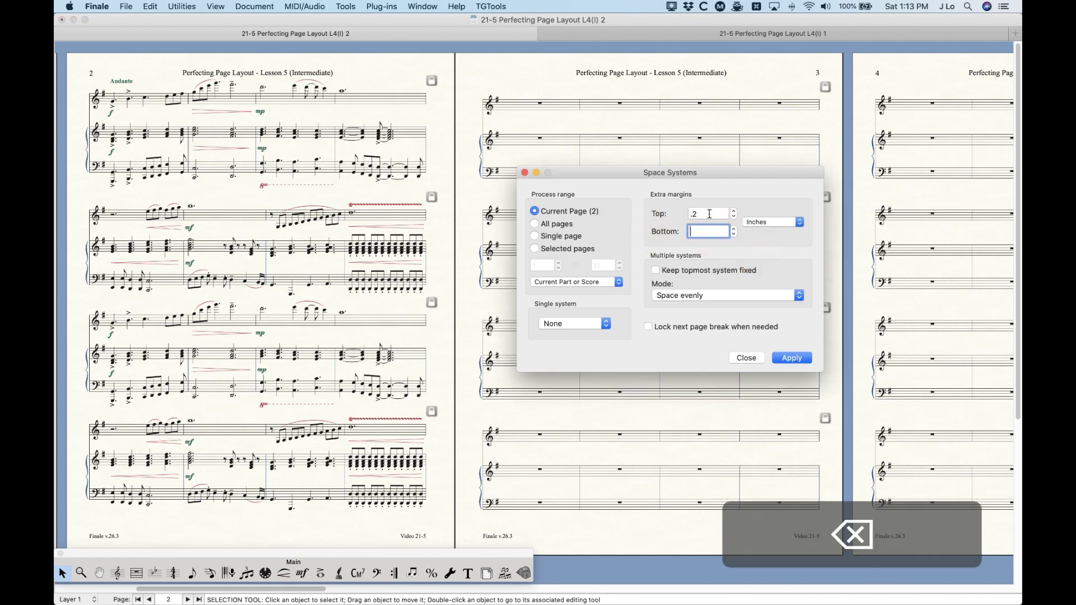
left_click(790, 359)
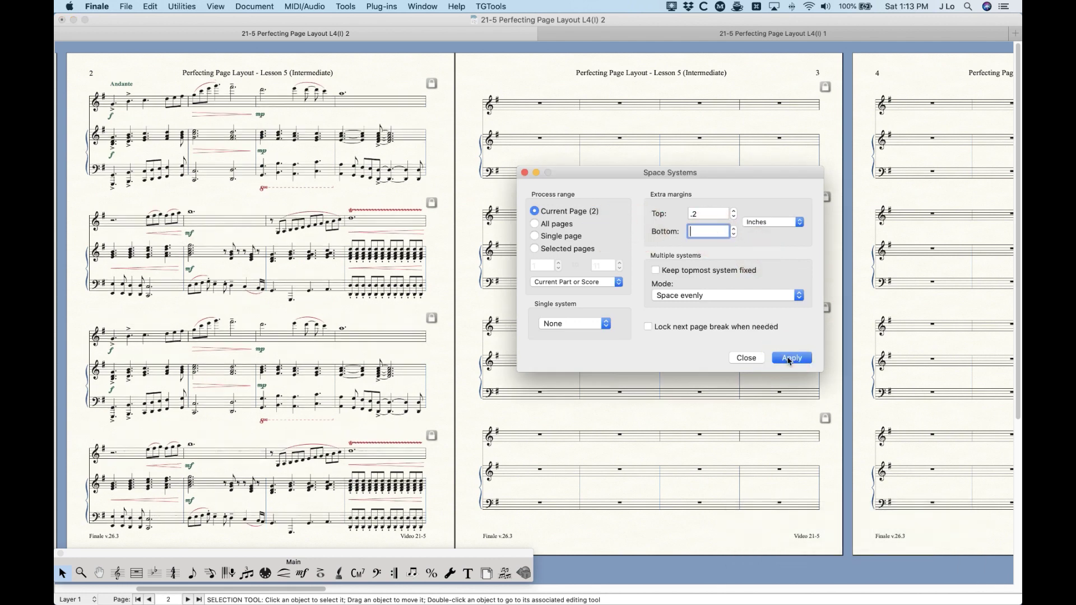
left_click(487, 574)
left_click(713, 232)
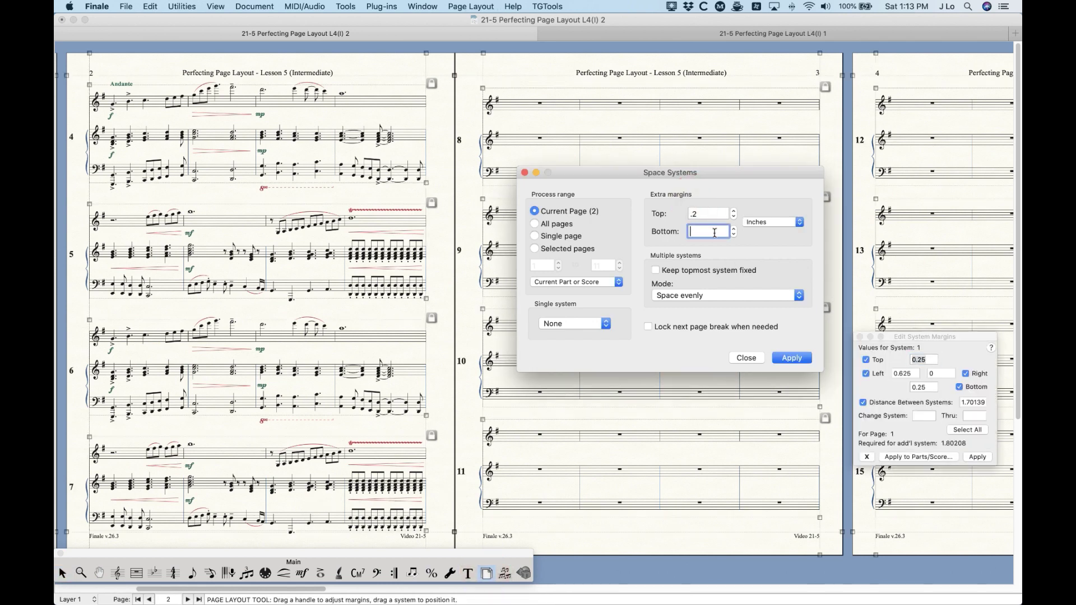
key("super+z")
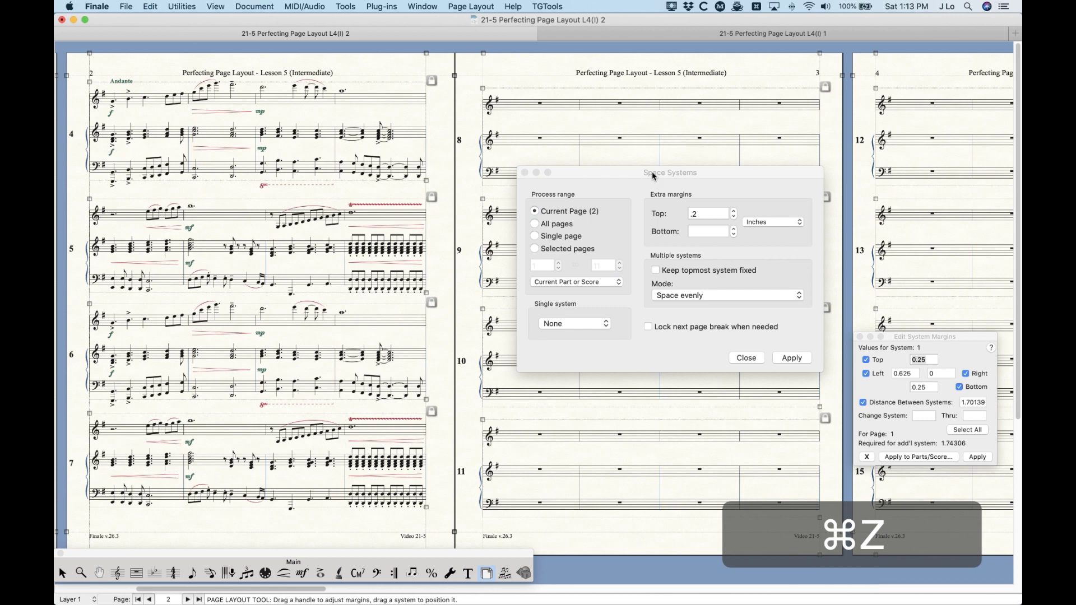
- Clear the extra top margin and turn on Keep topmost system fixed for the evenly spaced systems
key("shift+Tab")
key("BackSpace")
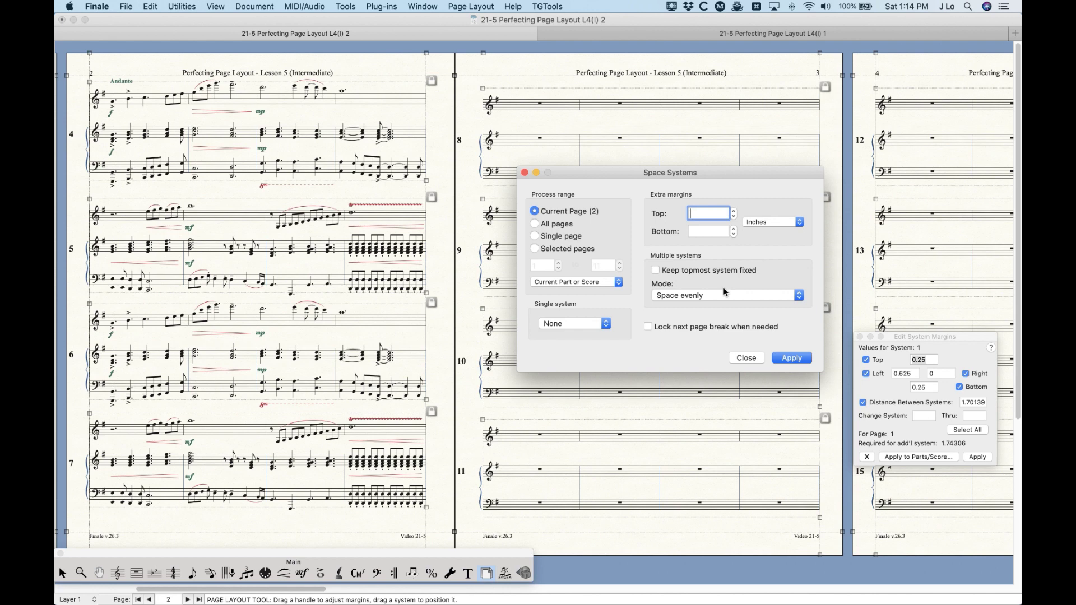
left_click(655, 270)
left_click(274, 104)
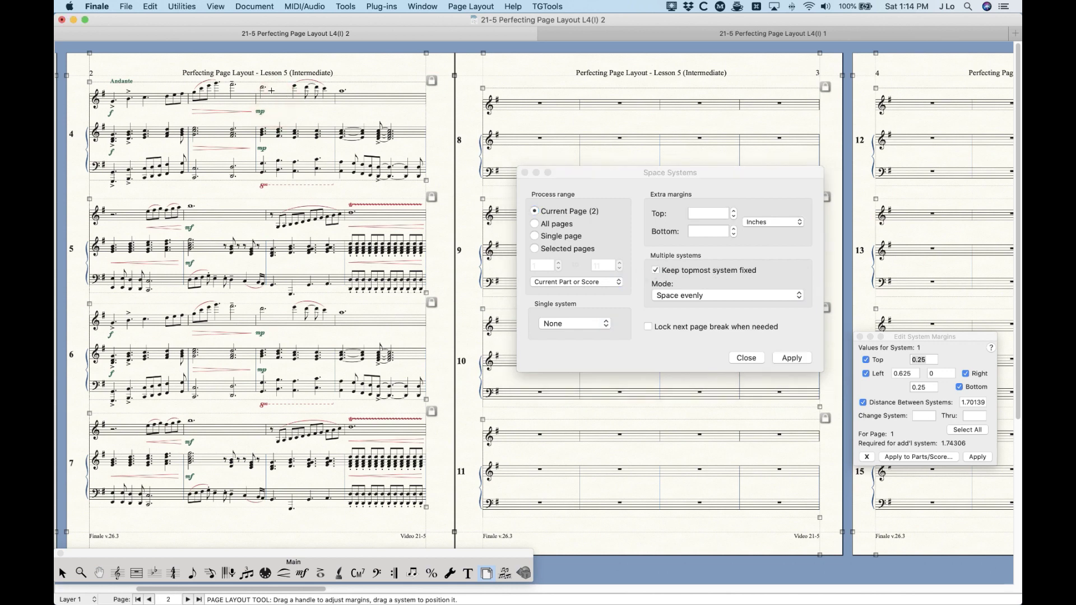
left_click(746, 271)
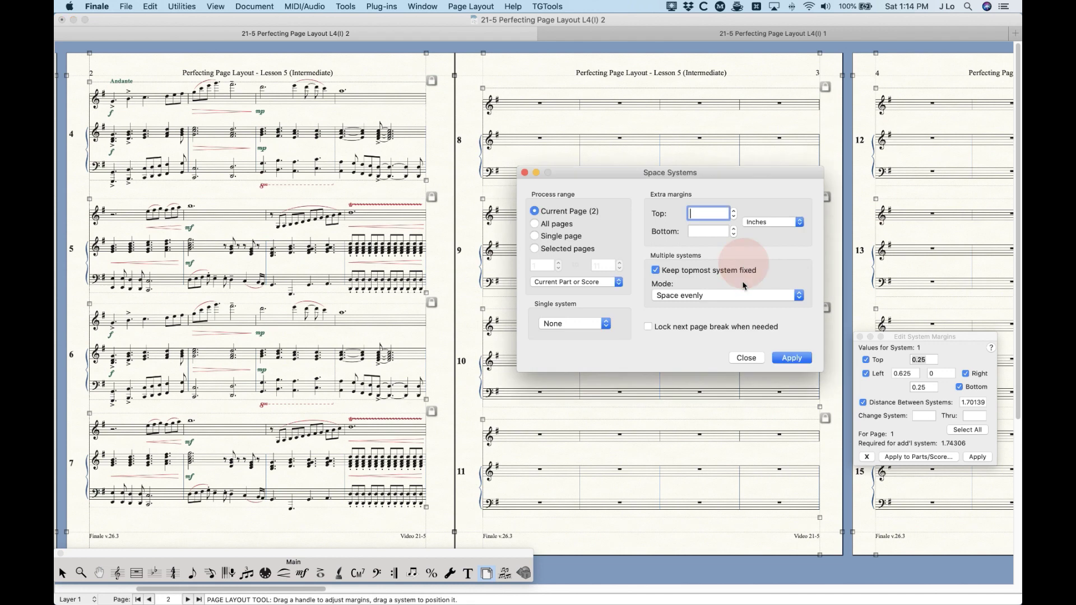
left_click(735, 278)
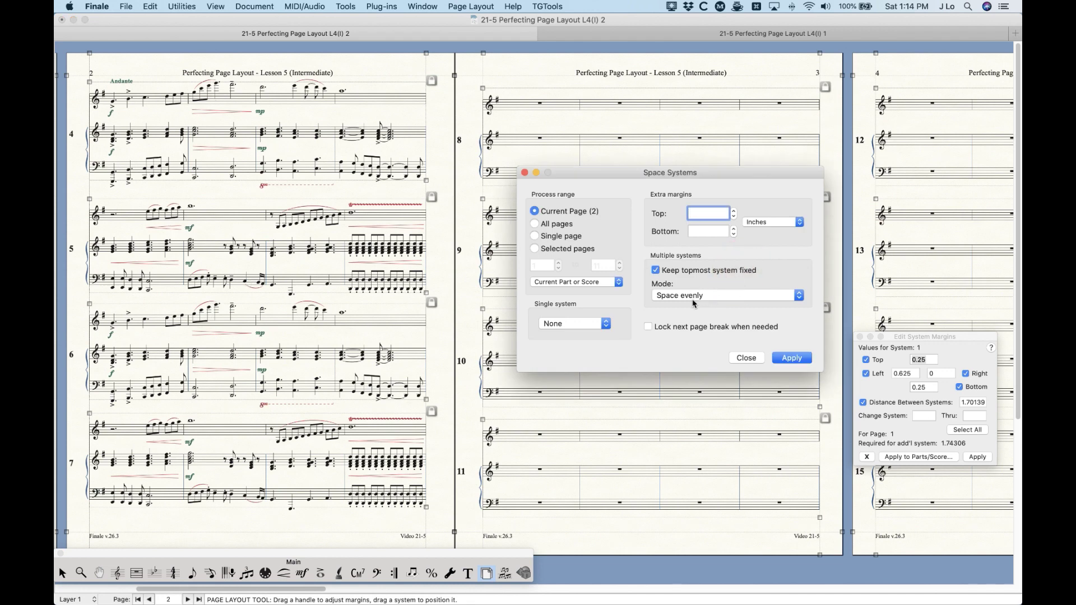
- Try even spacing on page 2 with the topmost system kept fixed and blank extra margins, and undo it
left_click(792, 357)
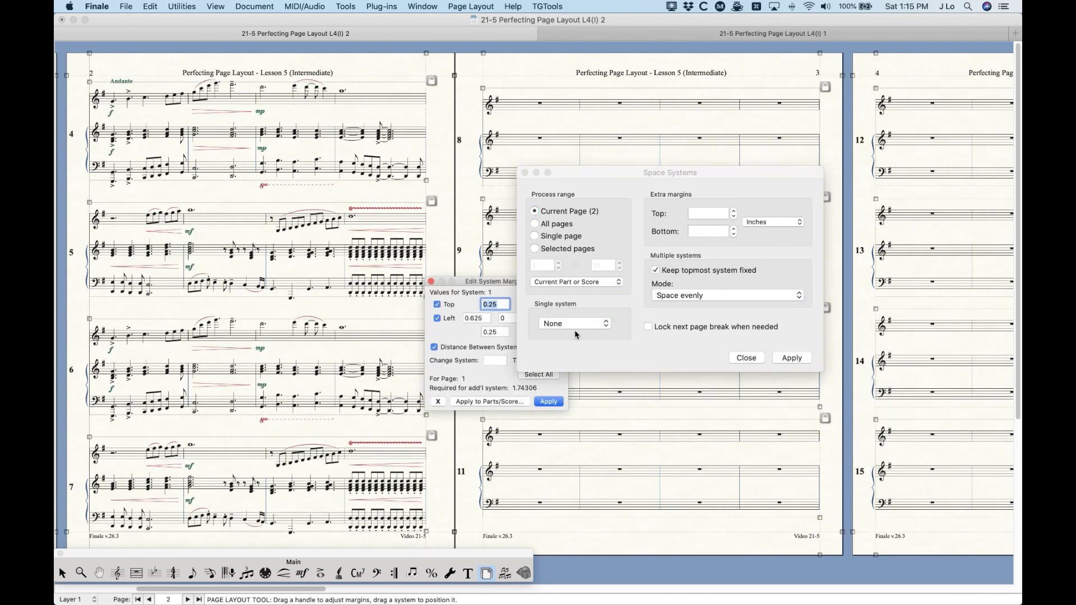
left_click(722, 258)
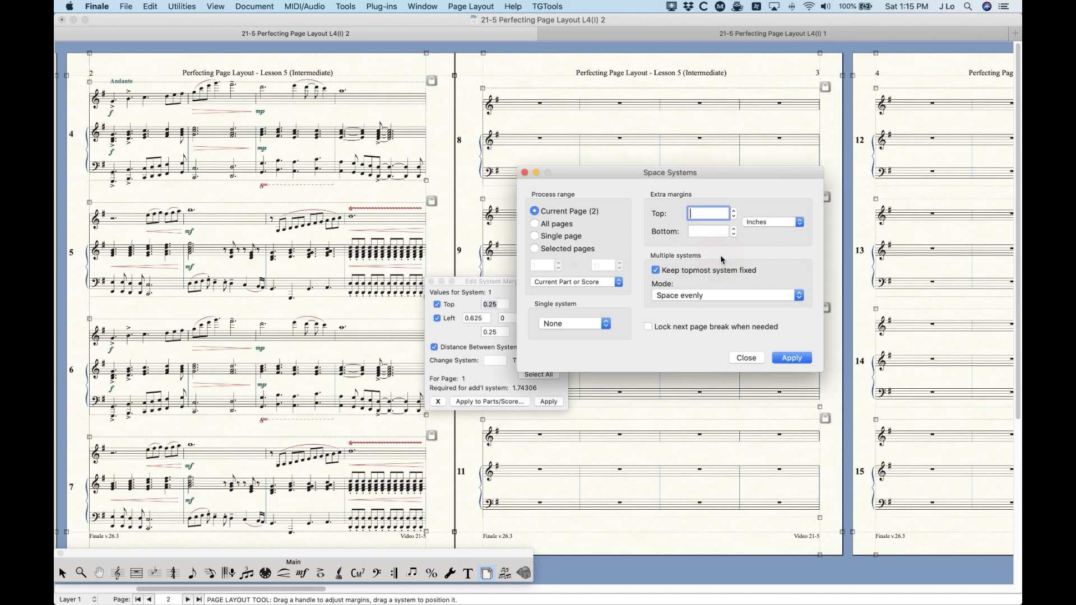
key("super+z")
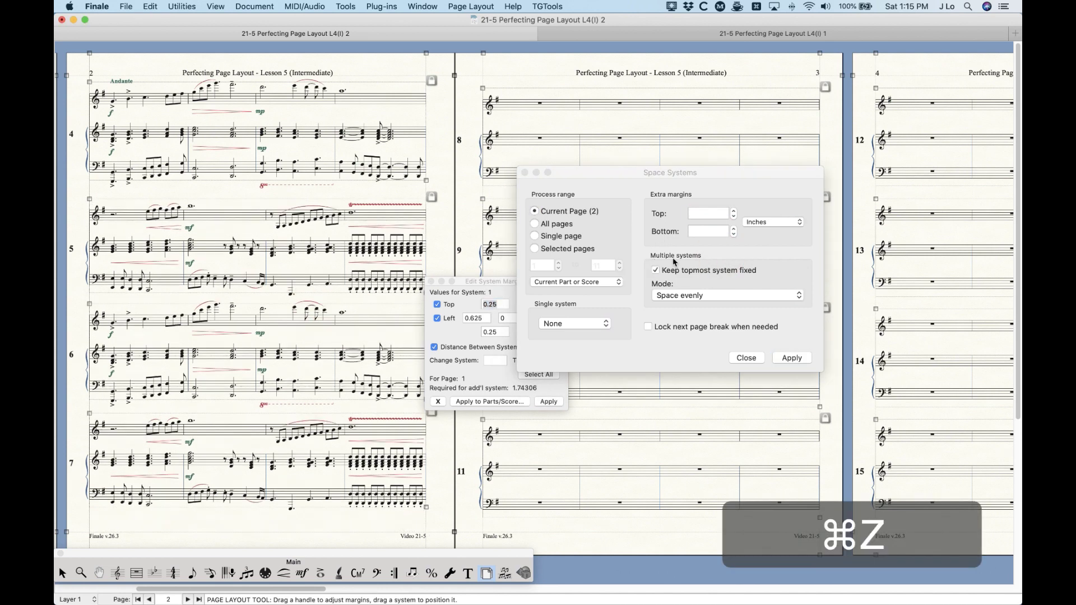
left_click(708, 230)
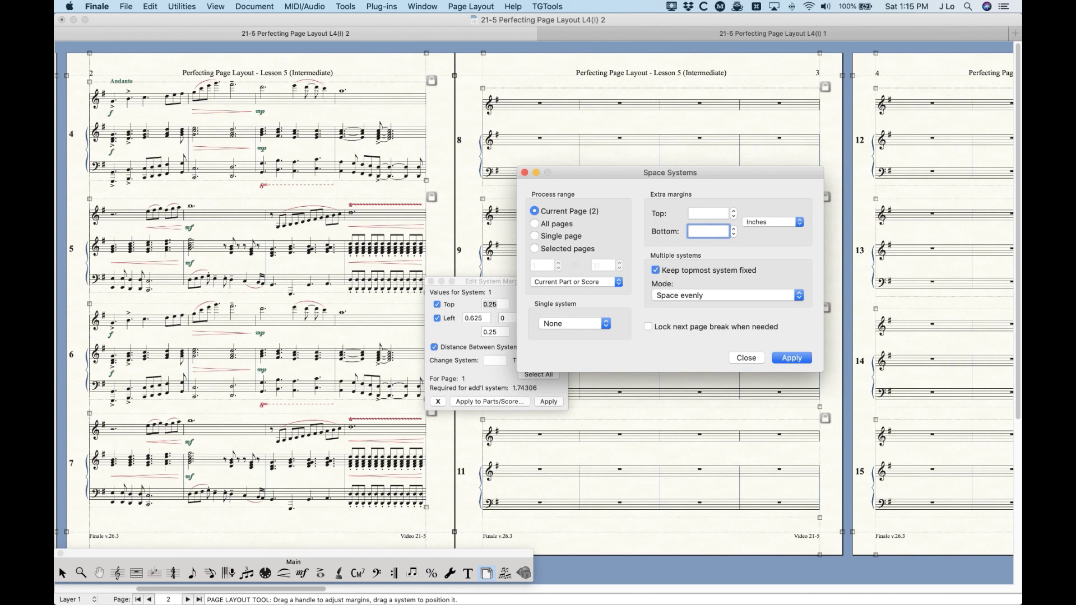
- Try even spacing on page 2 with the topmost system fixed and a .2-inch extra bottom margin, clear that margin and undo the spacing
type(".2")
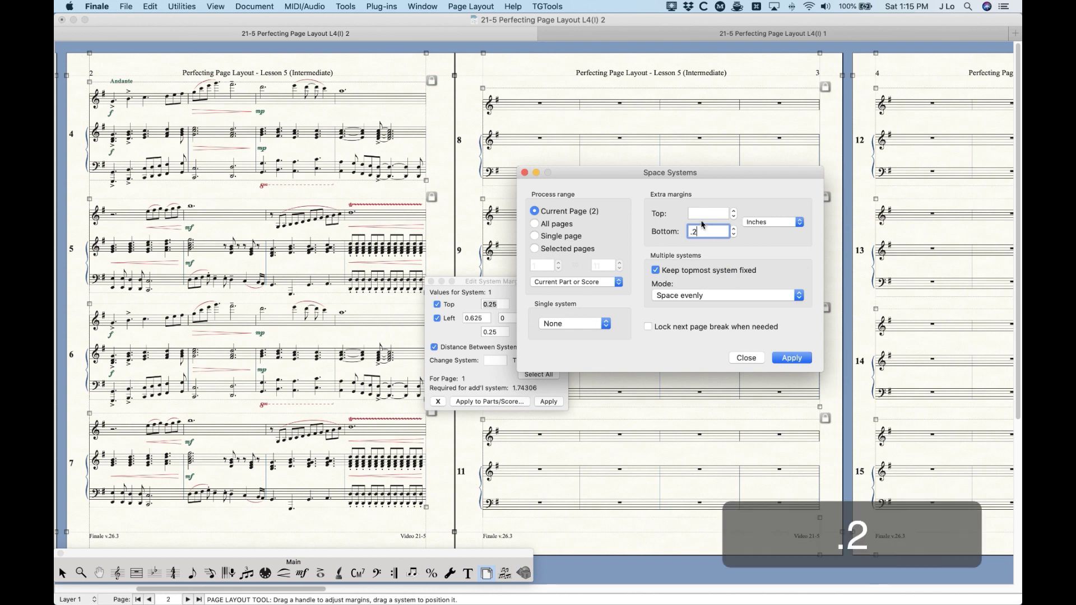
left_click(786, 358)
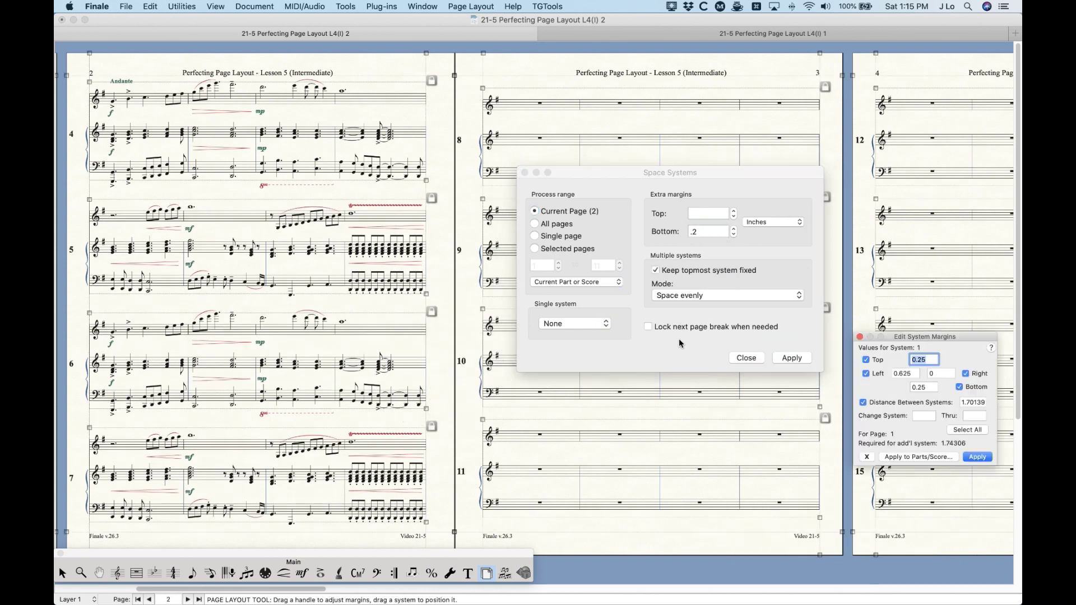
left_click(680, 343)
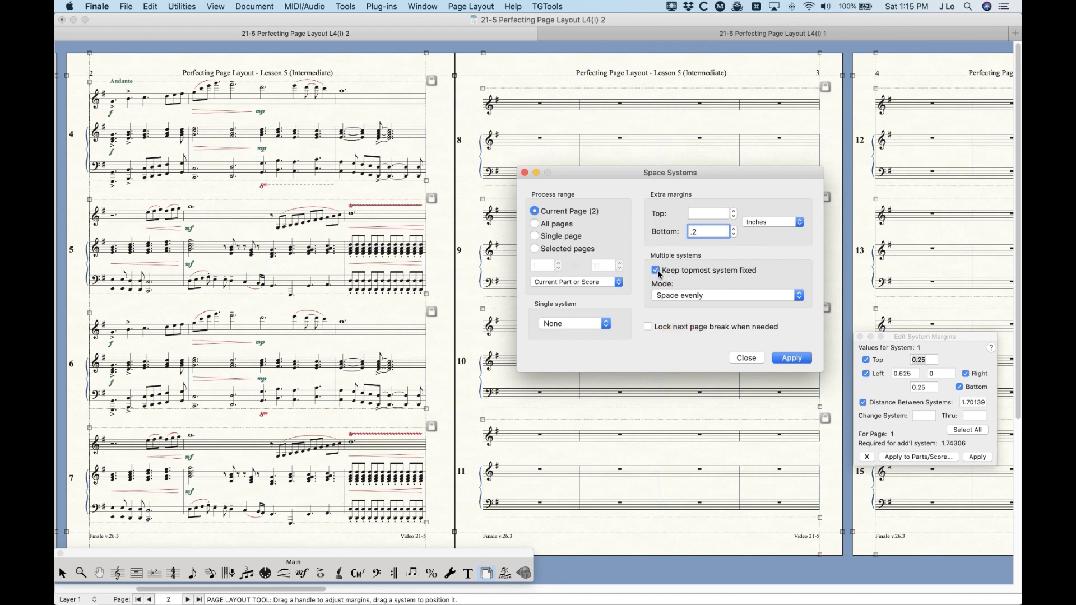
key("BackSpace")
left_click(692, 296)
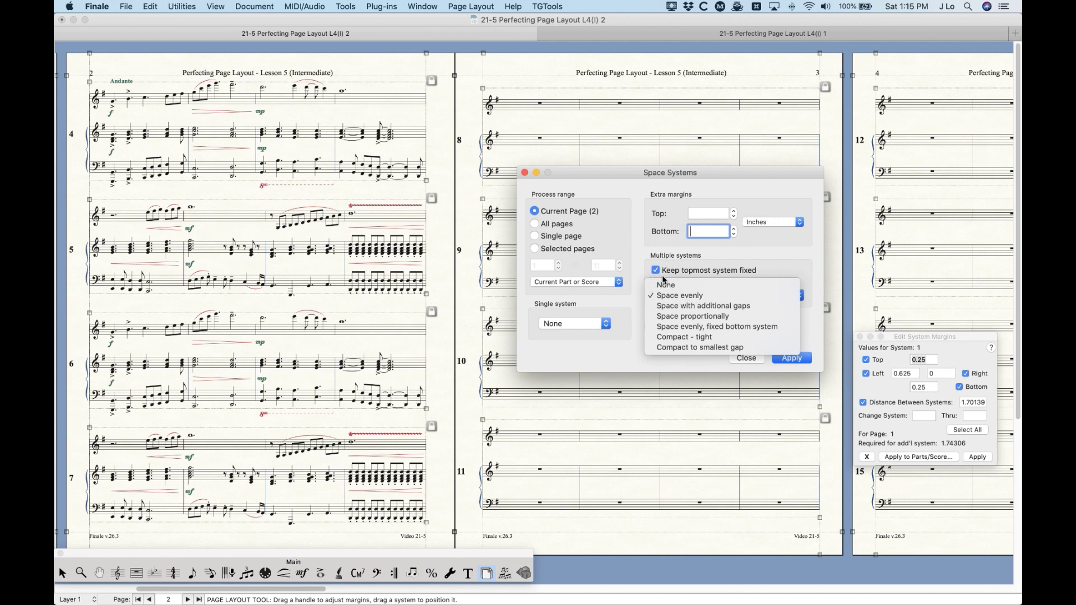
left_click(658, 273)
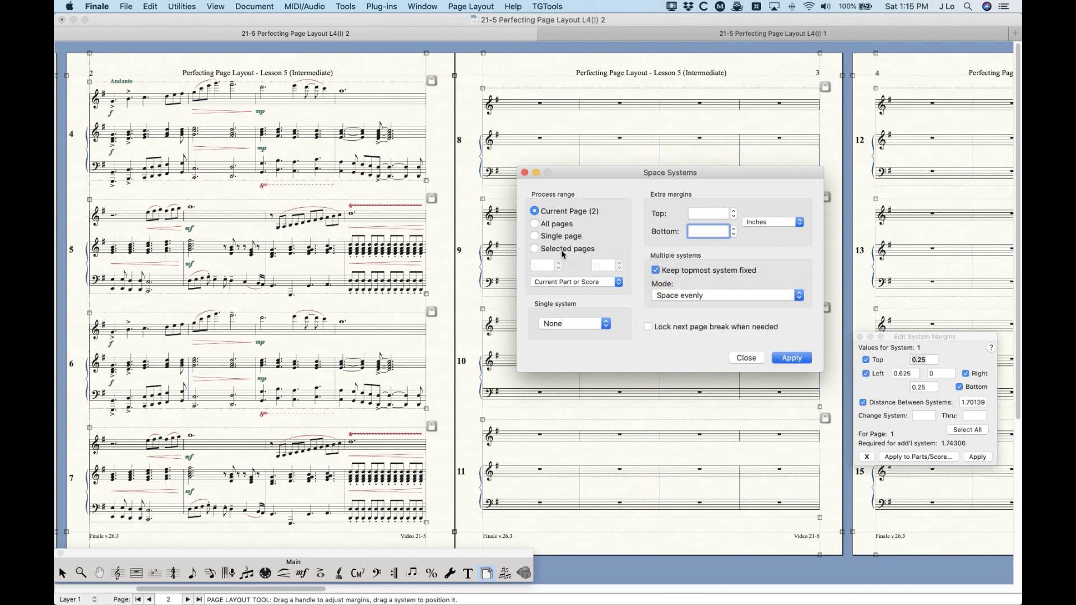
left_click(334, 193)
key("super+z")
- Set the multiple-systems mode to Space with additional gaps with Keep topmost system fixed turned on
left_click(692, 272)
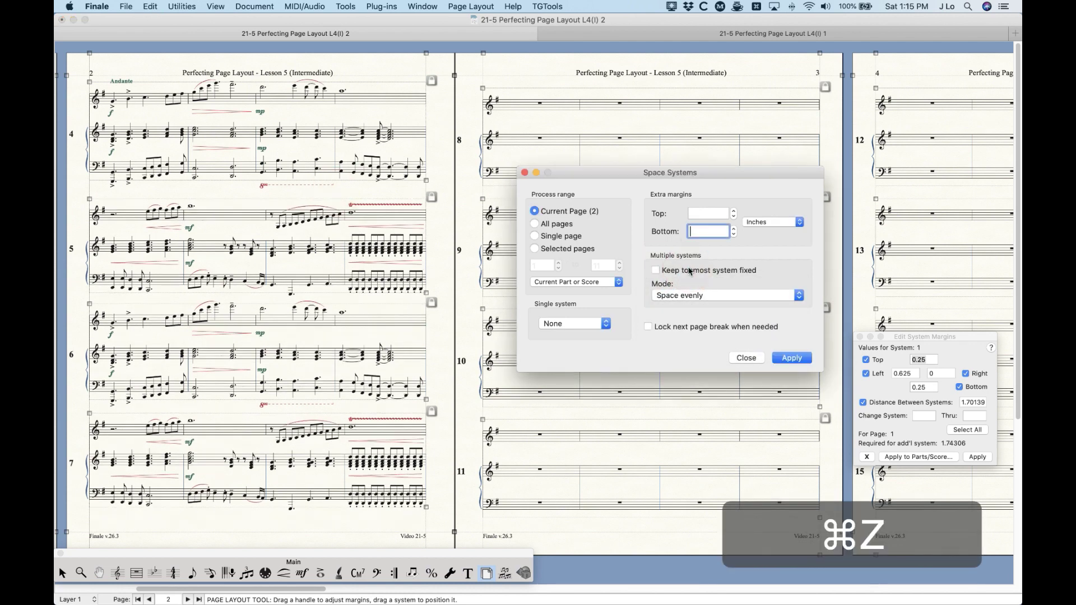
left_click(675, 294)
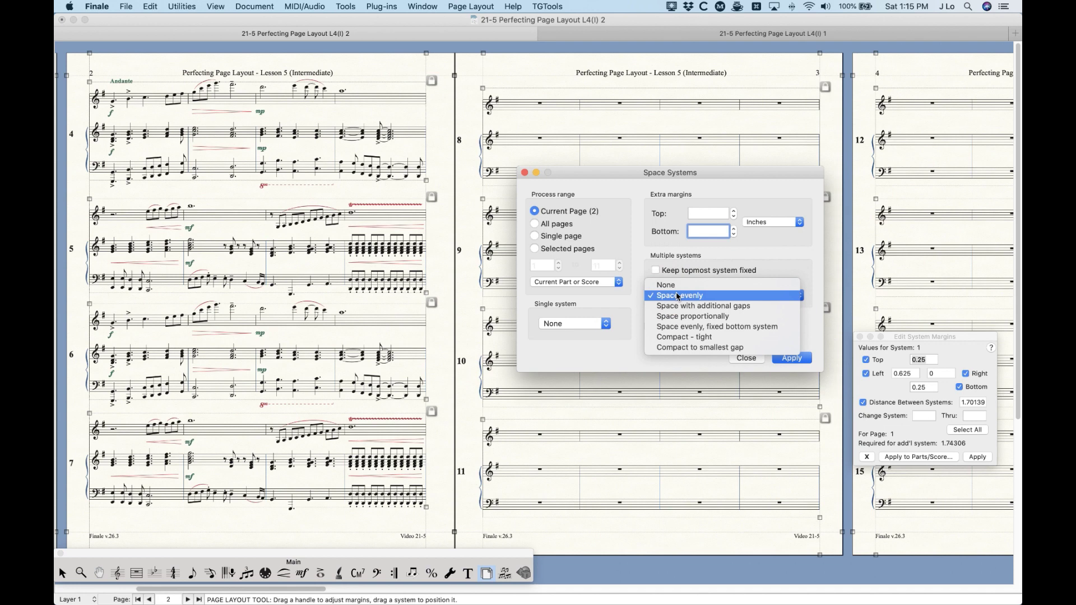
left_click(705, 306)
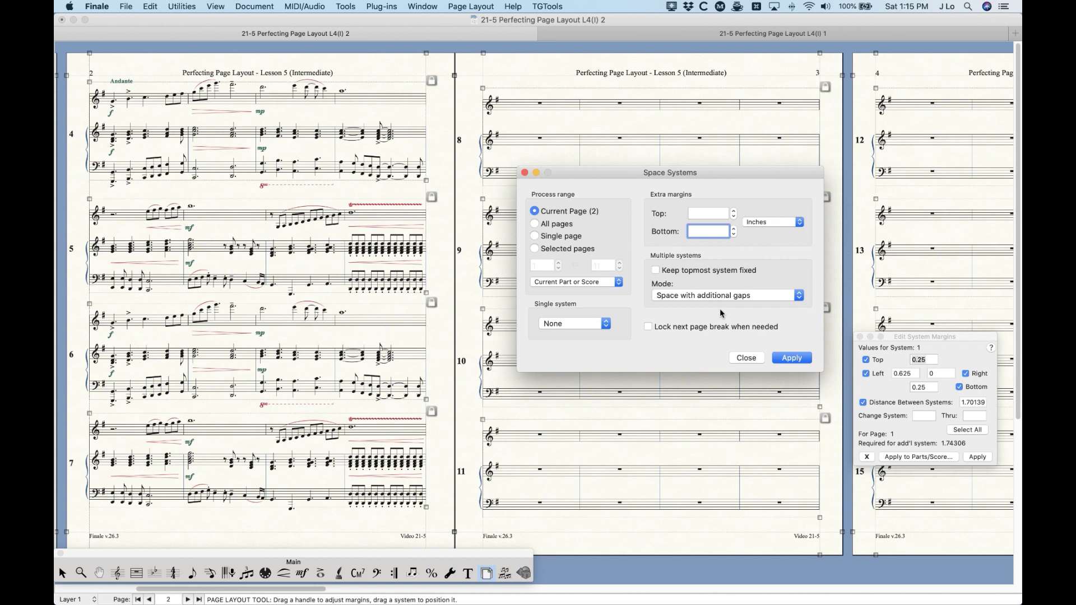
left_click(232, 176)
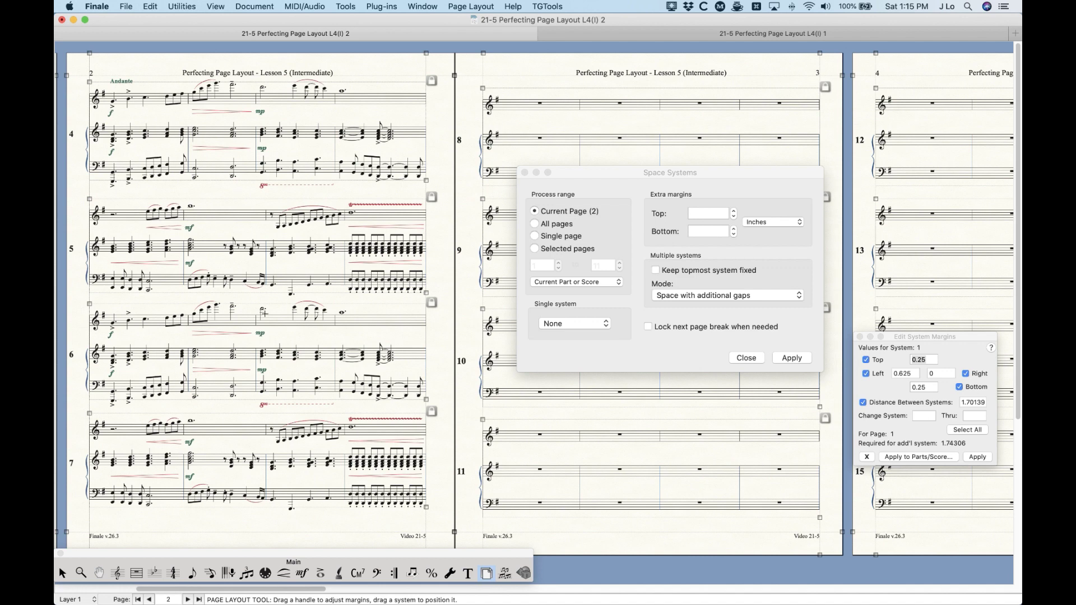
left_click(243, 237)
left_click(310, 365)
left_click(350, 457)
left_click(245, 190)
left_click(786, 268)
left_click(687, 274)
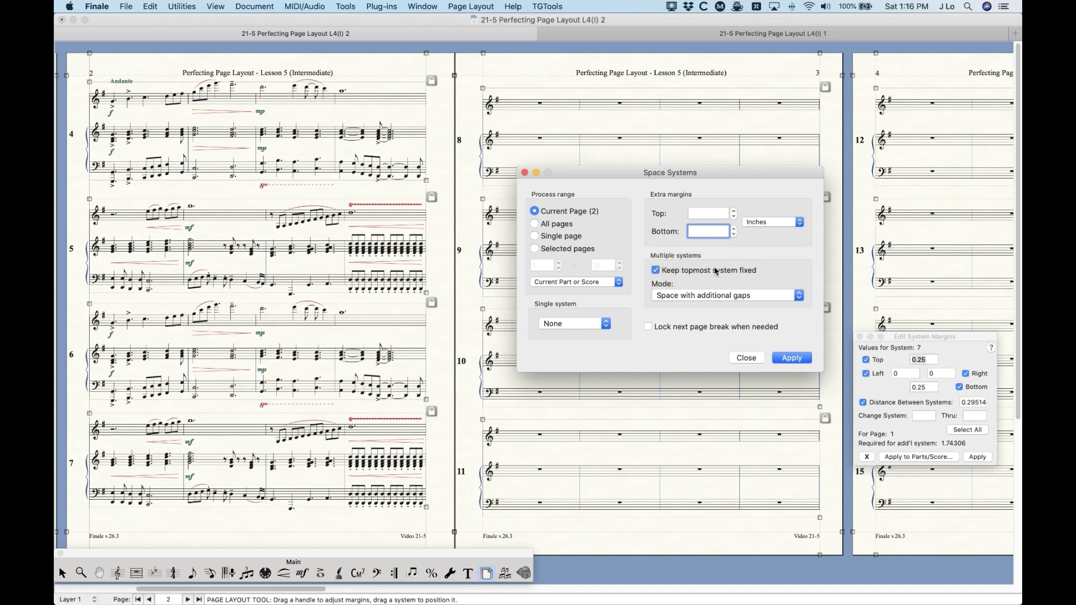
- Try spacing page 2 with additional gaps and blank extra margins, inspect the gaps between its systems and undo it
left_click(791, 358)
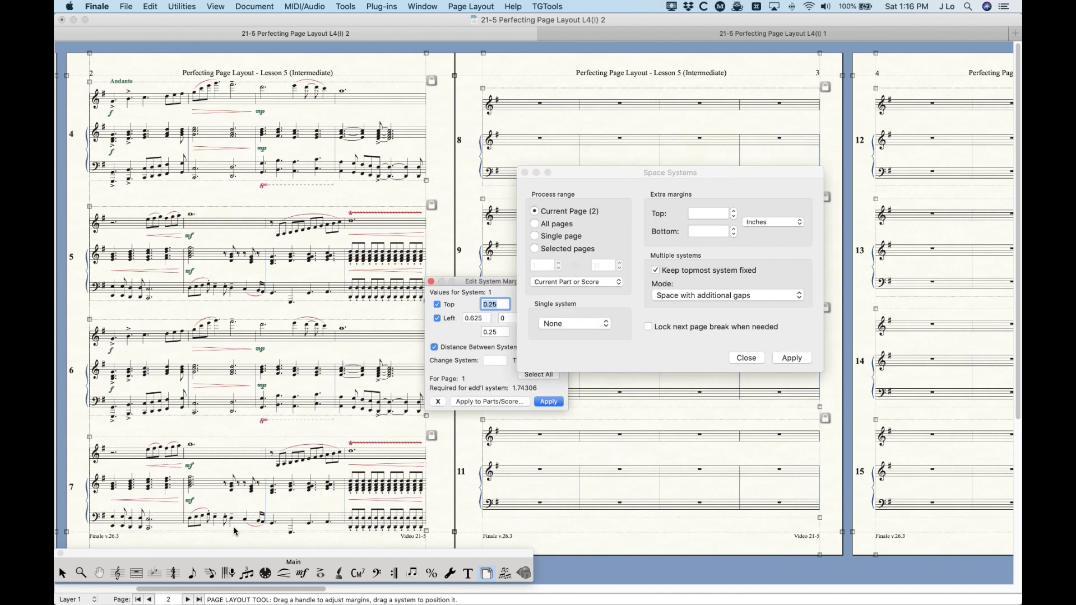
left_click(268, 426)
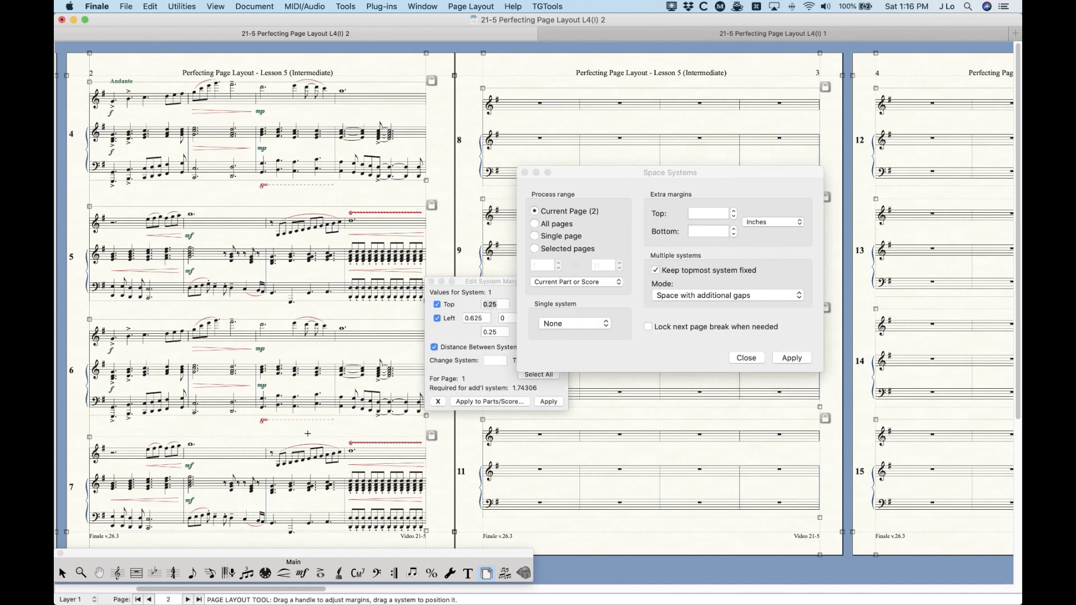
left_click_drag(461, 283, 868, 403)
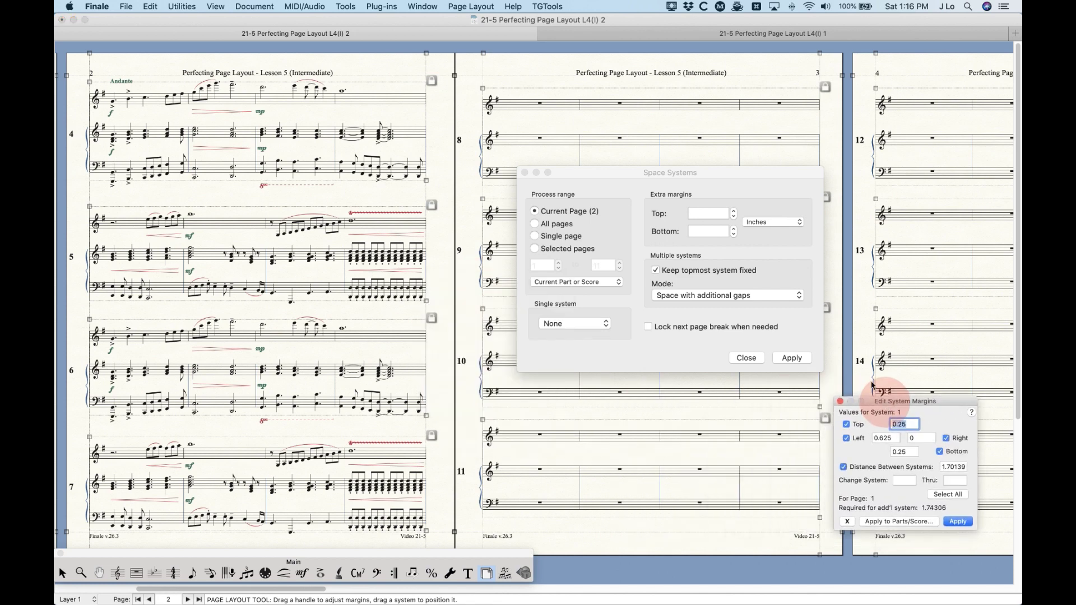
left_click(290, 196)
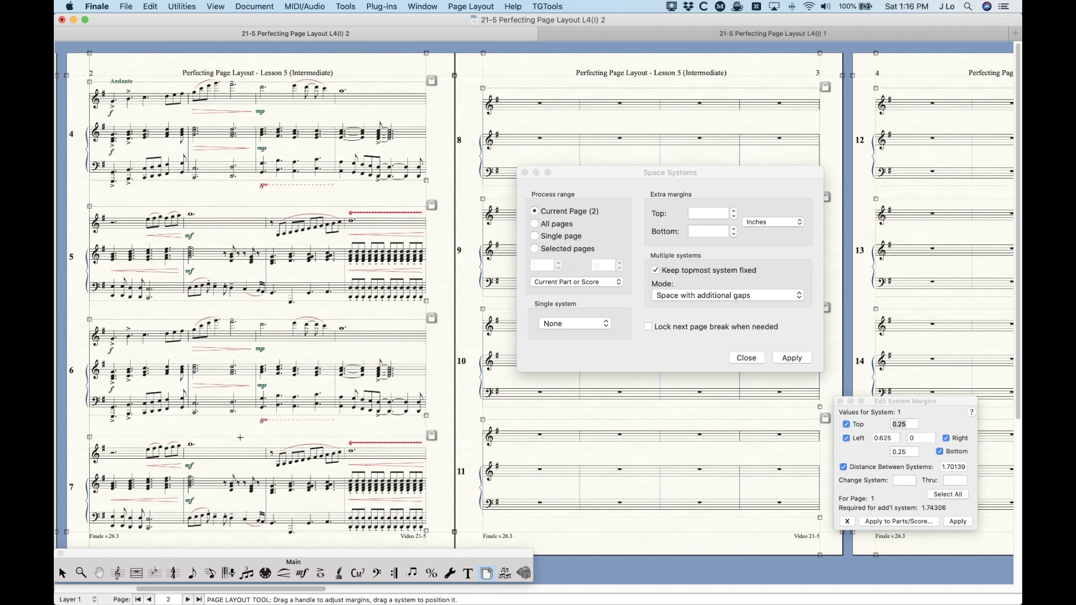
left_click(262, 223)
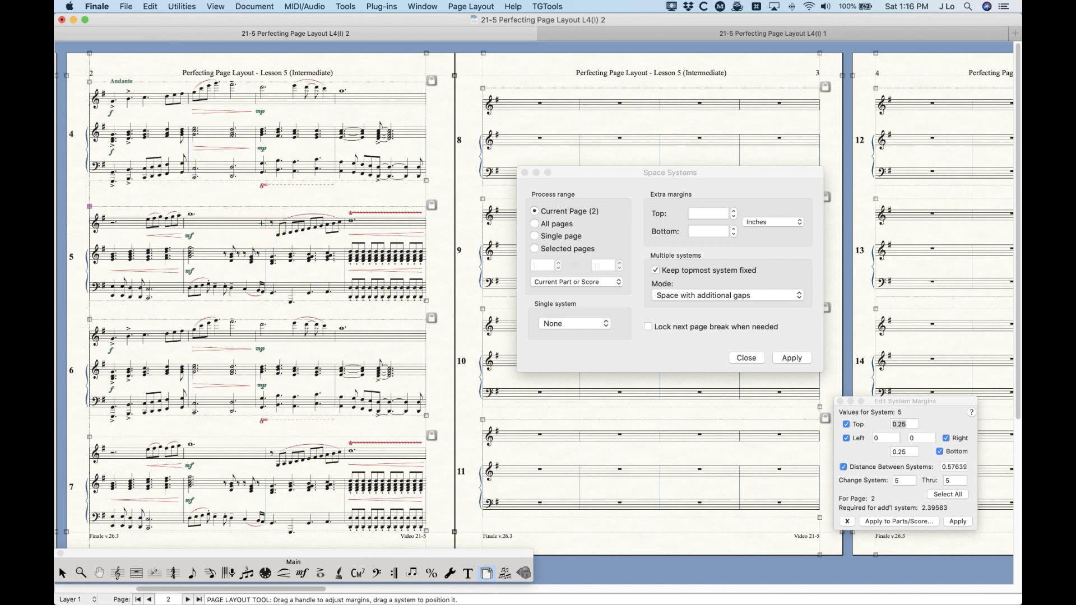
left_click(288, 383)
left_click(283, 443)
left_click(241, 203)
key("super+z")
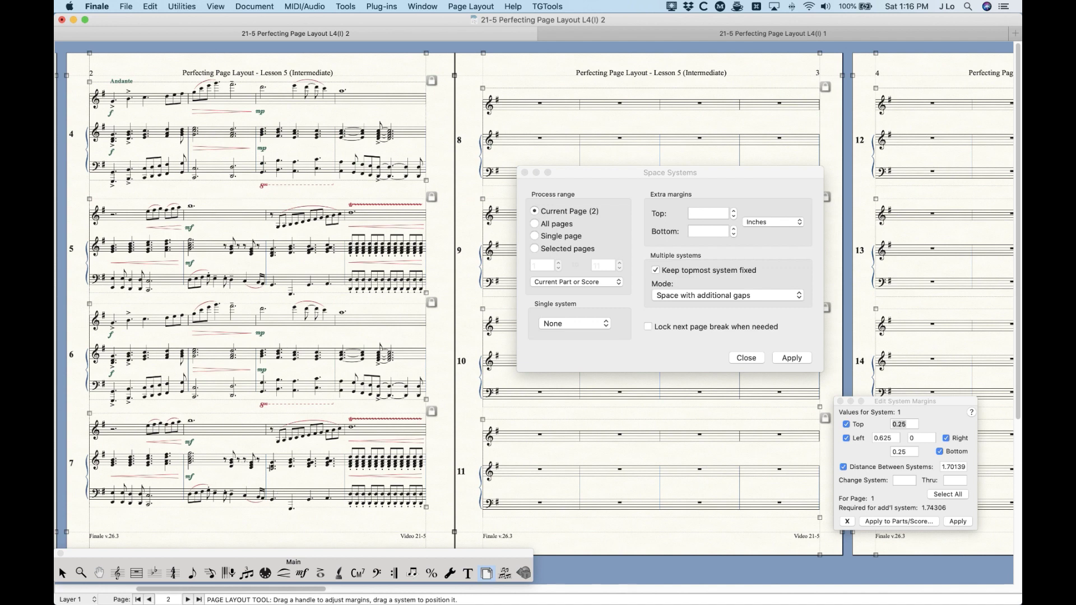
- Try additional-gap spacing on page 2 with a .2-inch extra bottom margin, undo it and clear the margin
left_click(672, 239)
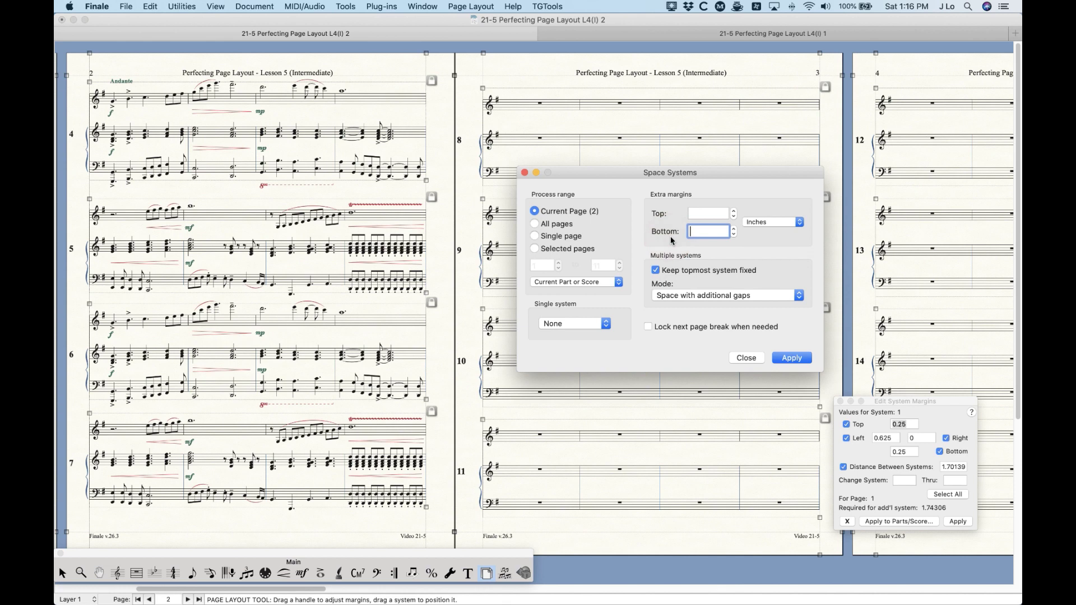
type(".2")
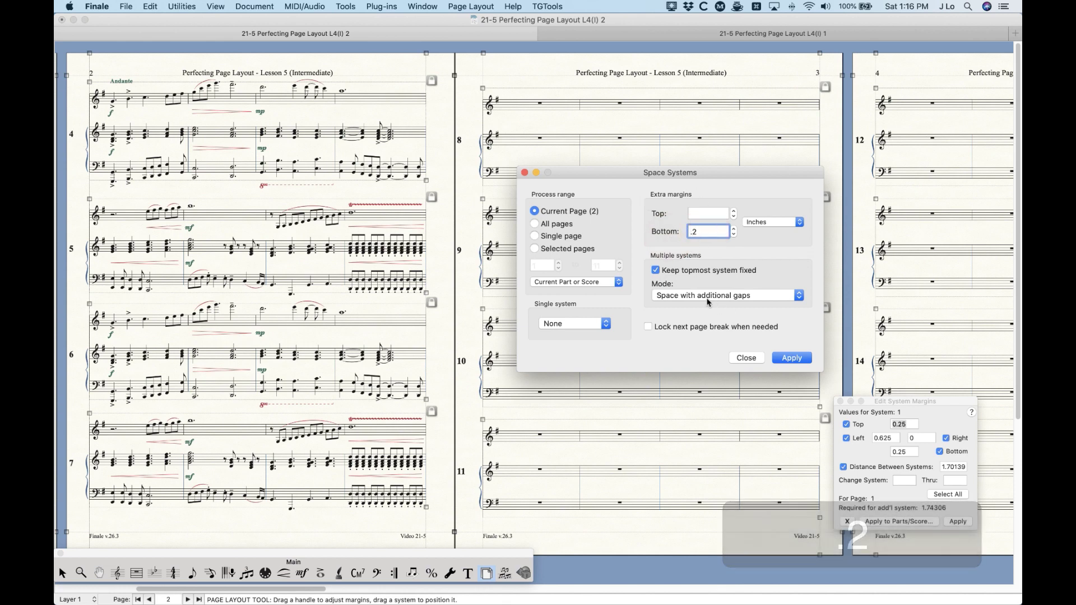
left_click(789, 359)
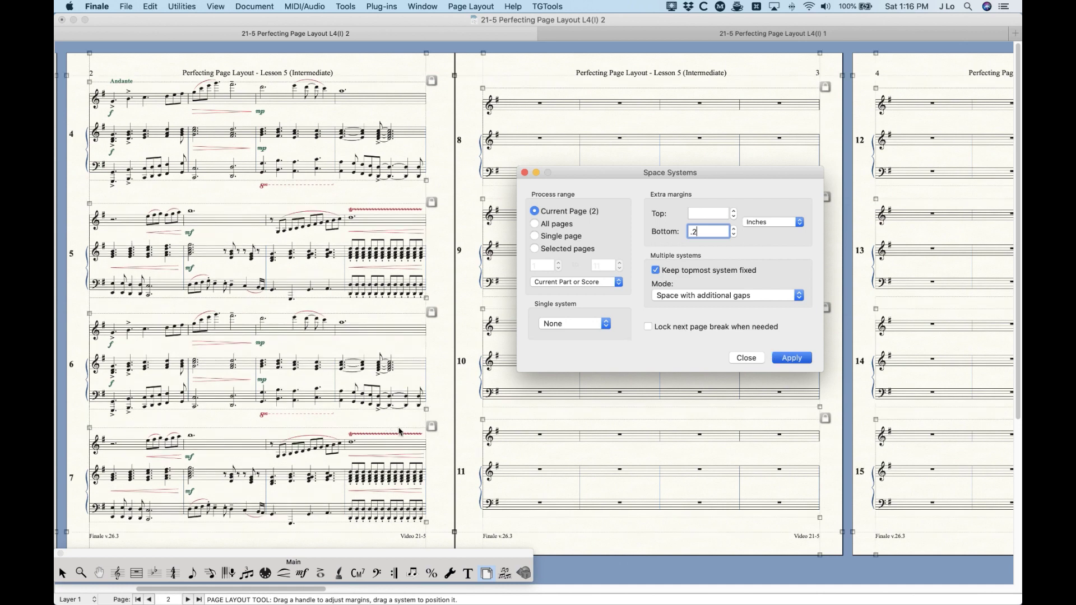
left_click(385, 419)
key("super+z")
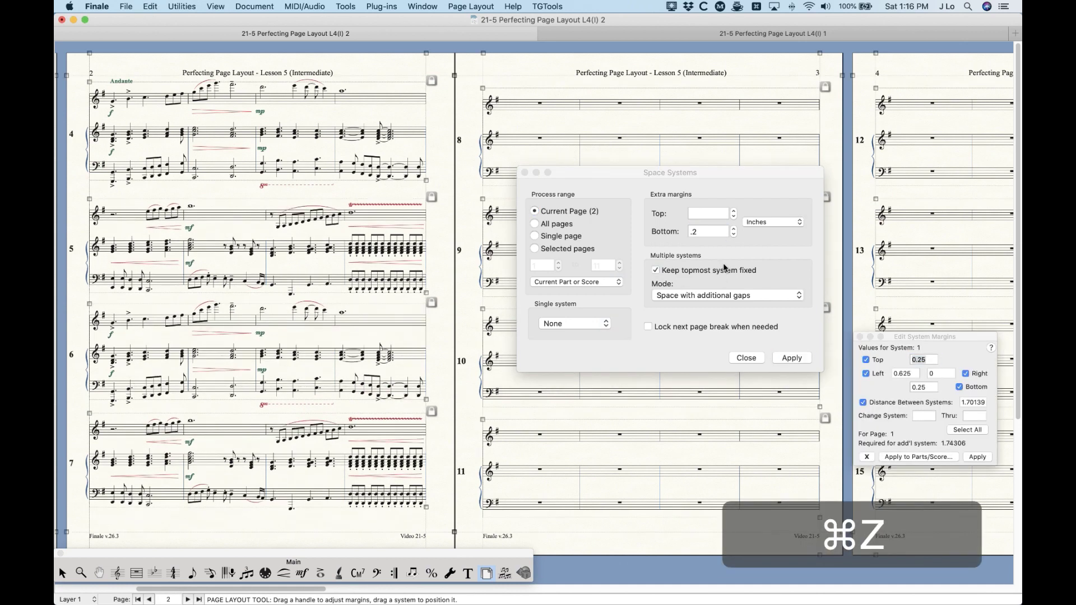
left_click(663, 229)
key("BackSpace")
key("BackSpace")
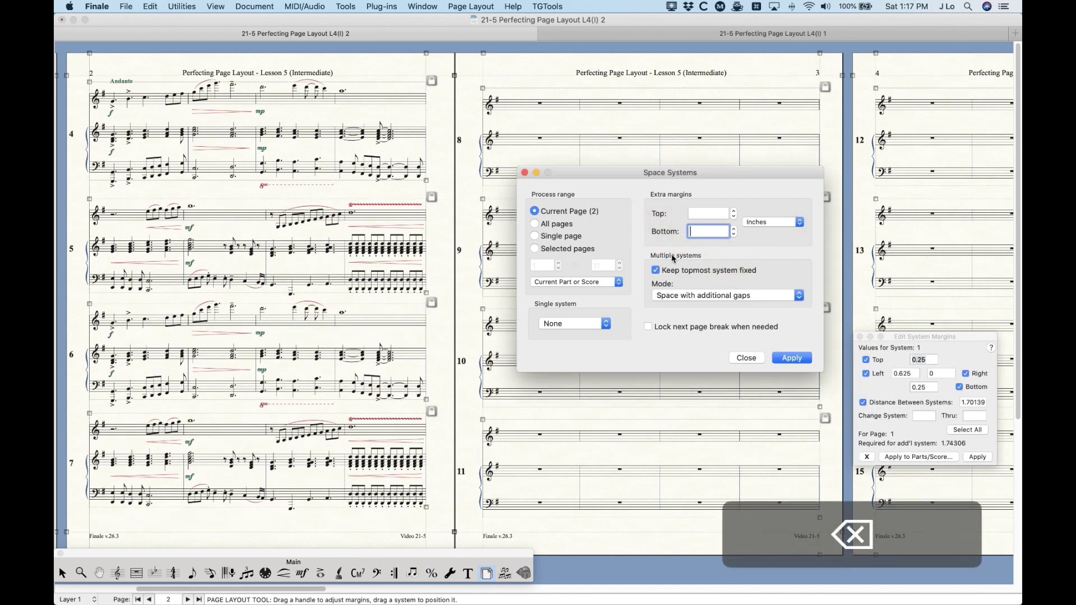
- Set the multiple-systems mode to Space proportionally with Keep topmost system fixed turned off
left_click(692, 296)
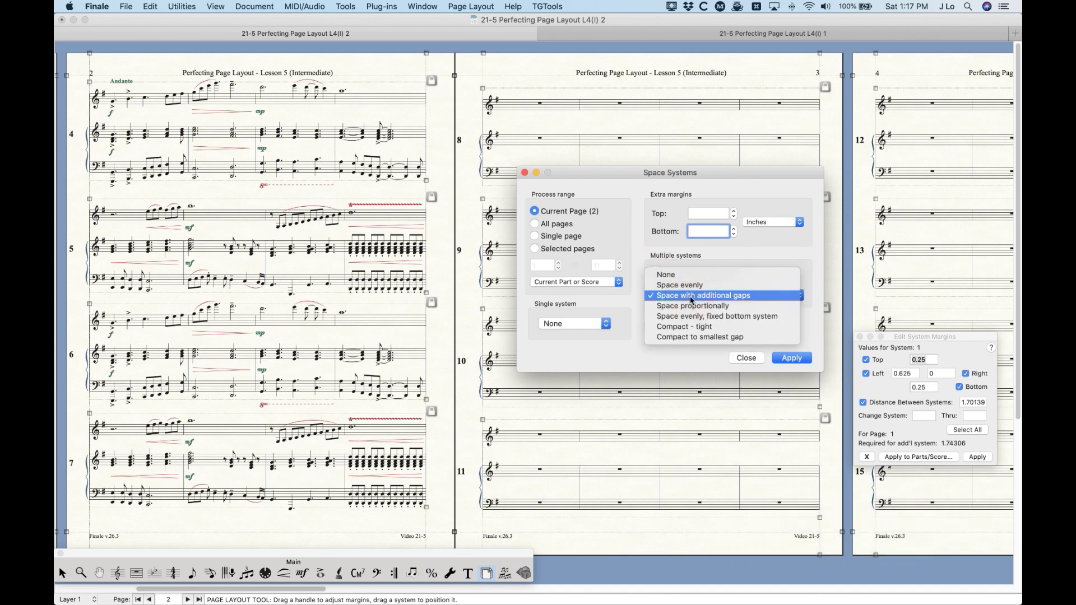
left_click(694, 306)
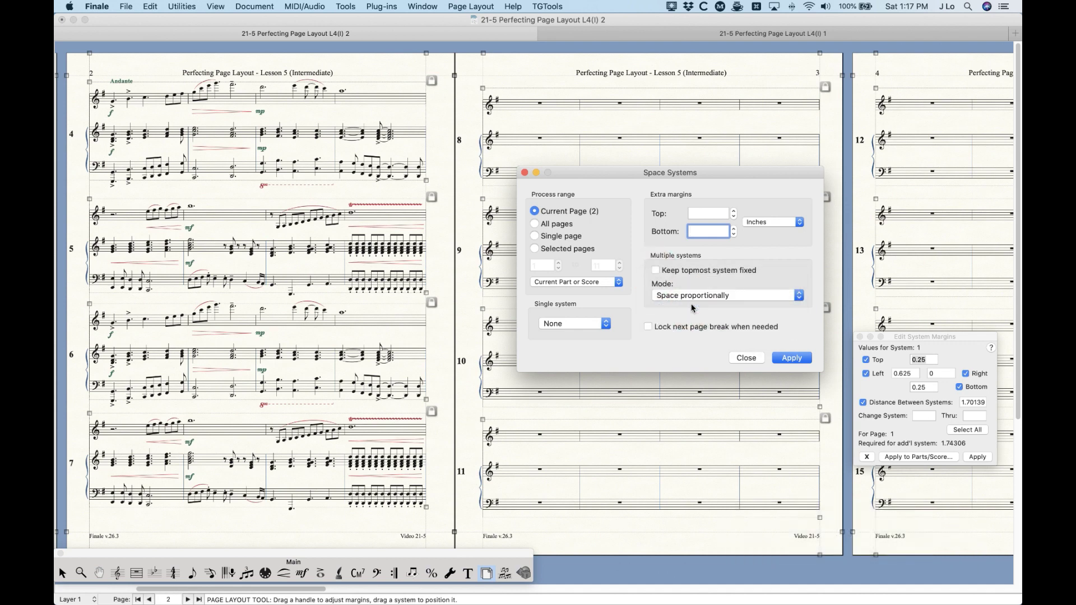
left_click(691, 296)
left_click(634, 302)
- Move the second system on page 2 slightly up, closer to the first system, to make the gaps unequal
left_click(330, 185)
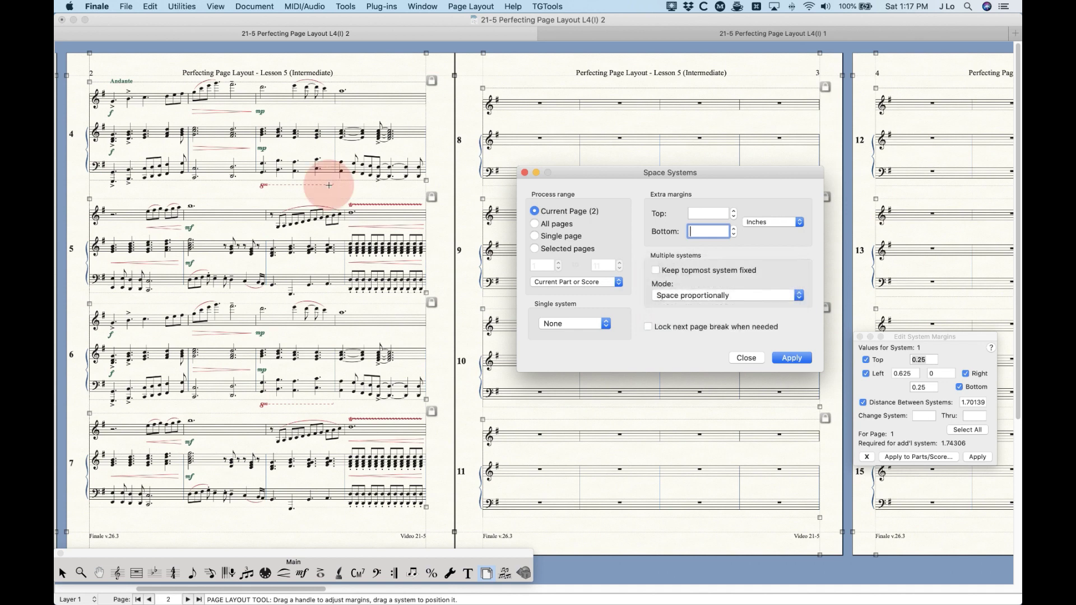
left_click_drag(309, 210, 305, 197)
left_click_drag(307, 301, 308, 314)
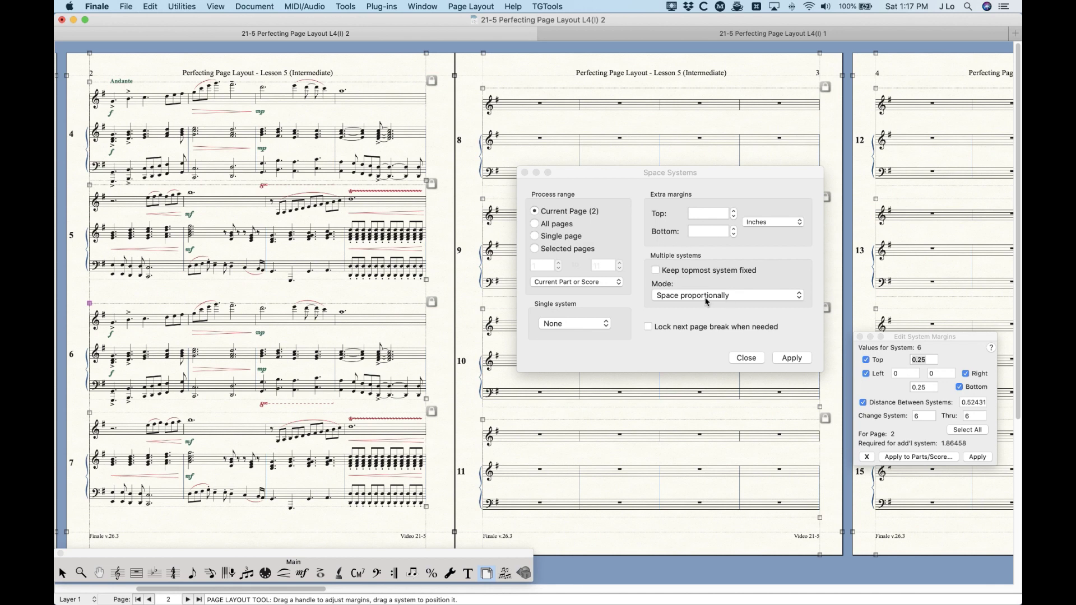
- Try proportional spacing on page 2 with blank extra margins and the topmost system not fixed, and undo it
left_click(715, 288)
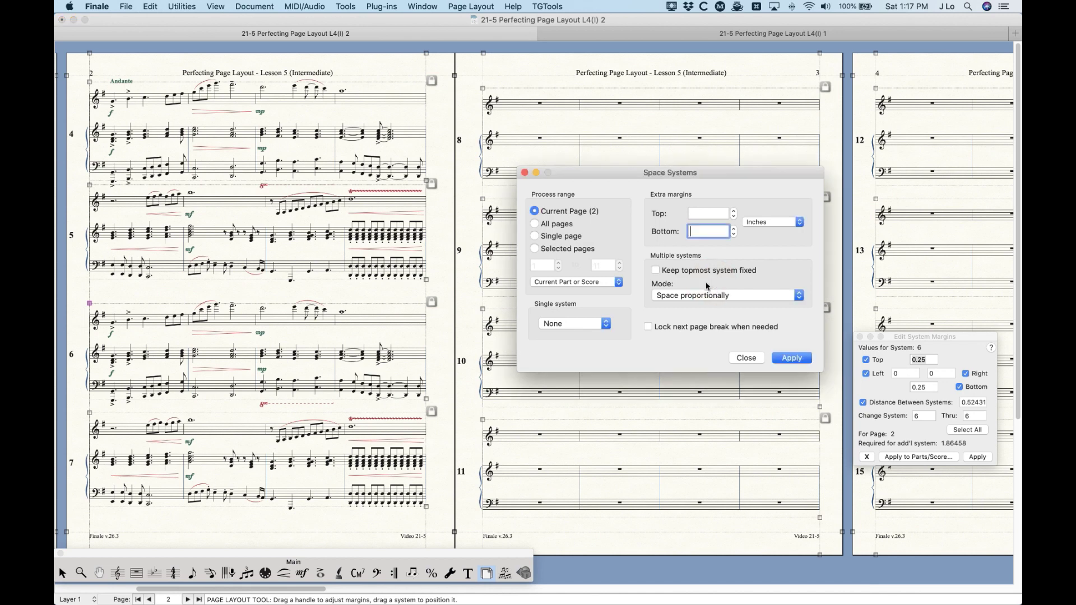
left_click(791, 357)
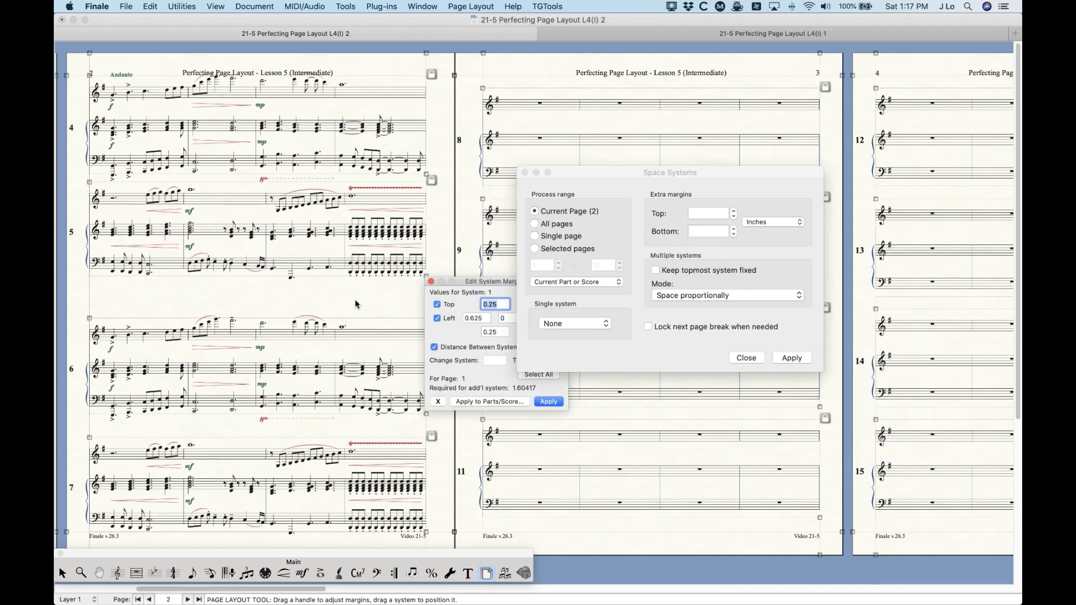
left_click(355, 301)
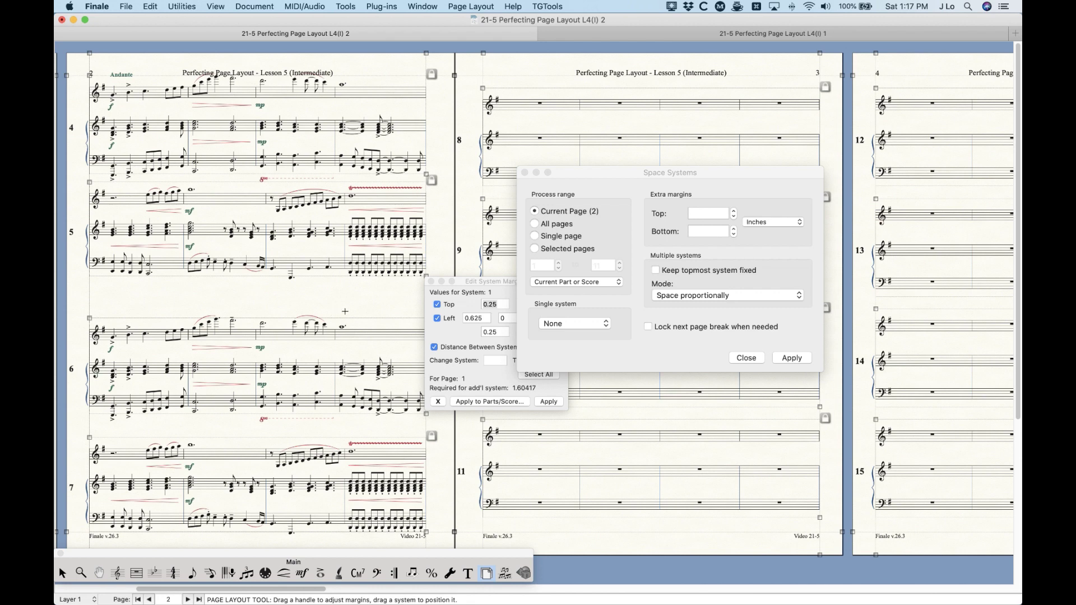
key("super+z")
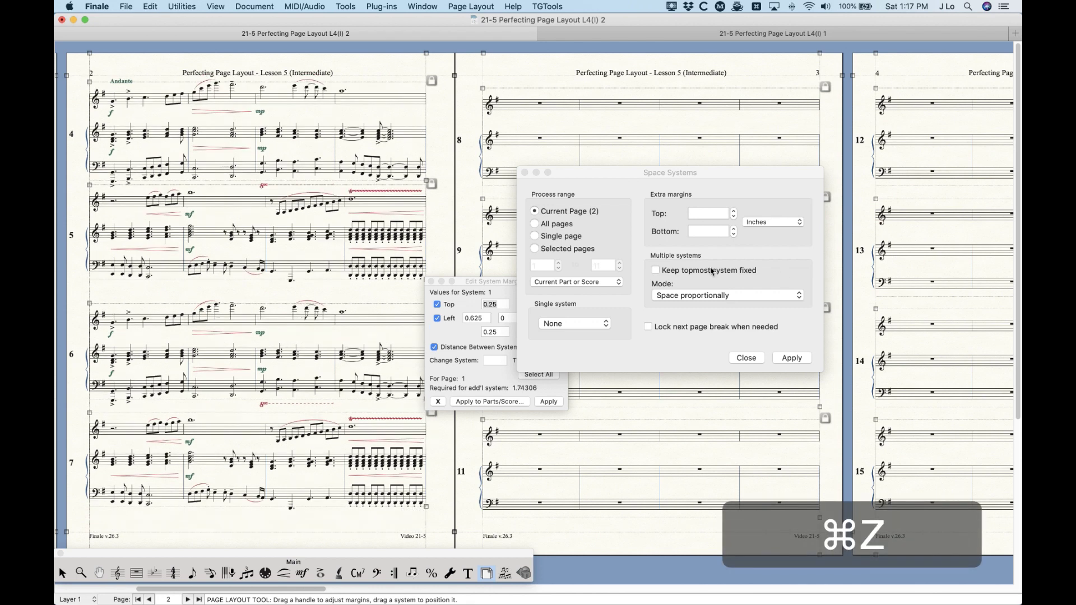
- Set the multiple-systems mode to Space evenly, fixed bottom system, leaving Keep topmost system fixed turned off
left_click(755, 269)
left_click(721, 296)
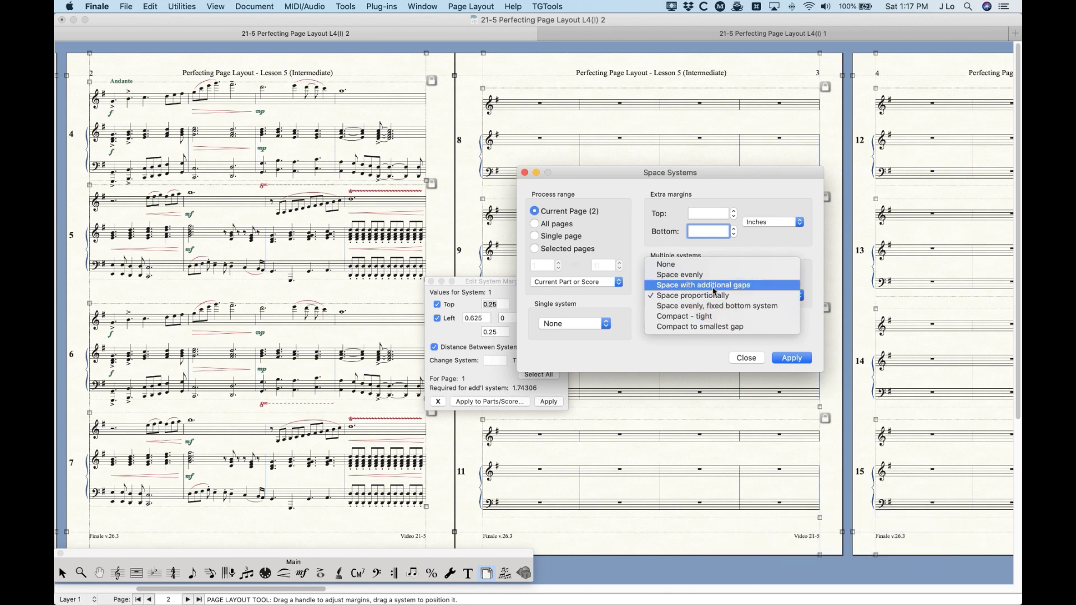
left_click(639, 306)
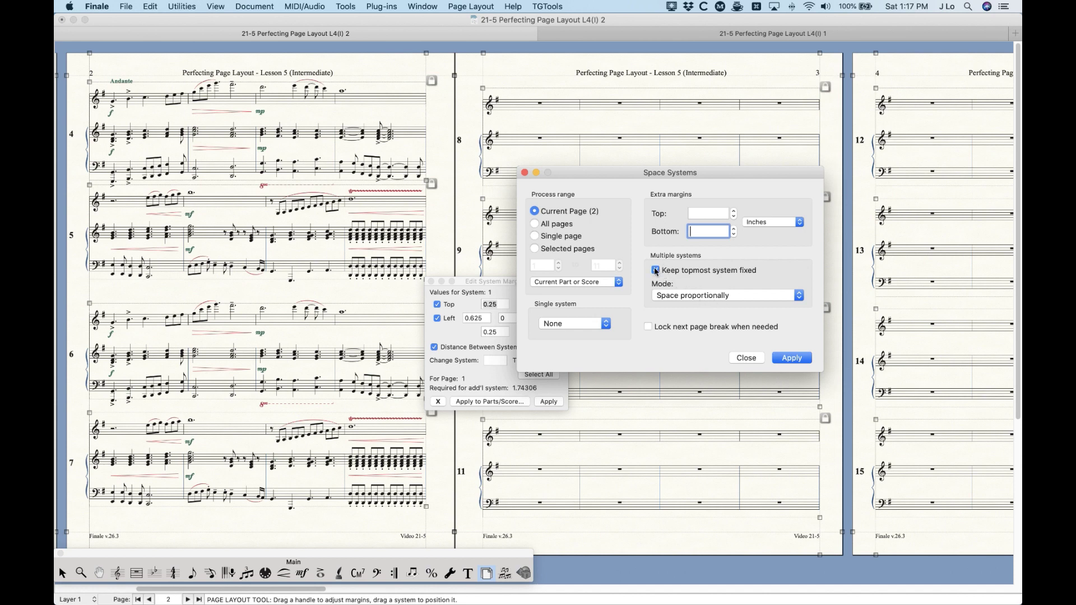
left_click(684, 296)
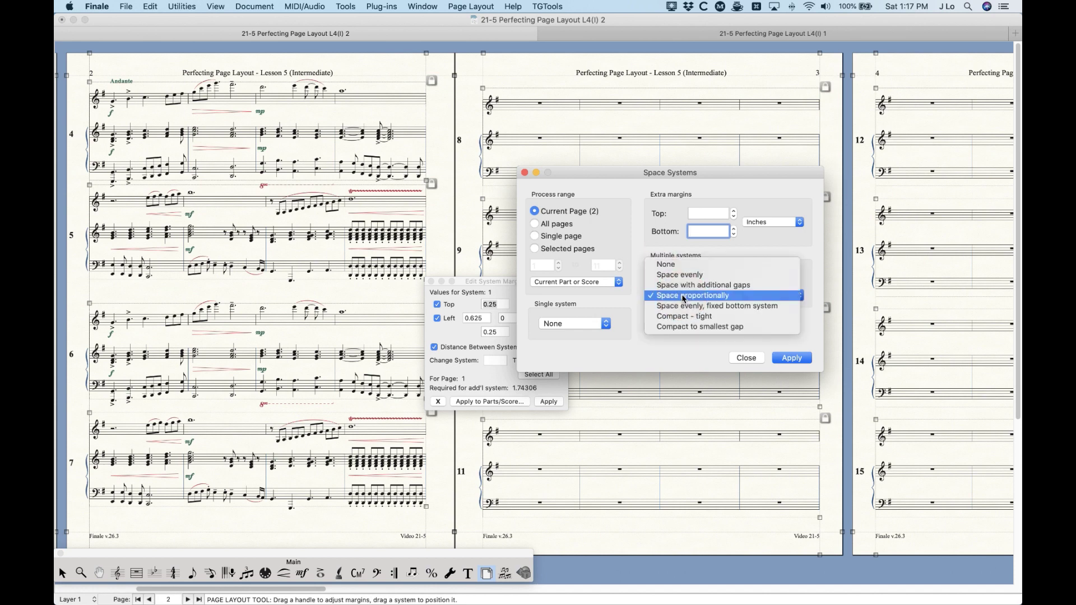
left_click(691, 307)
left_click(688, 294)
left_click(699, 267)
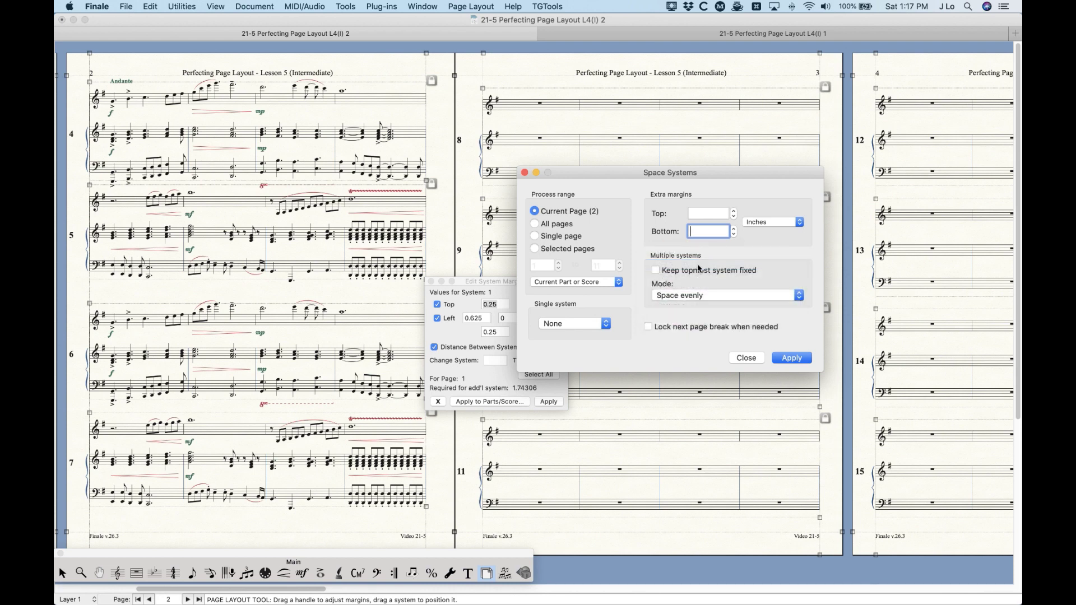
left_click(680, 295)
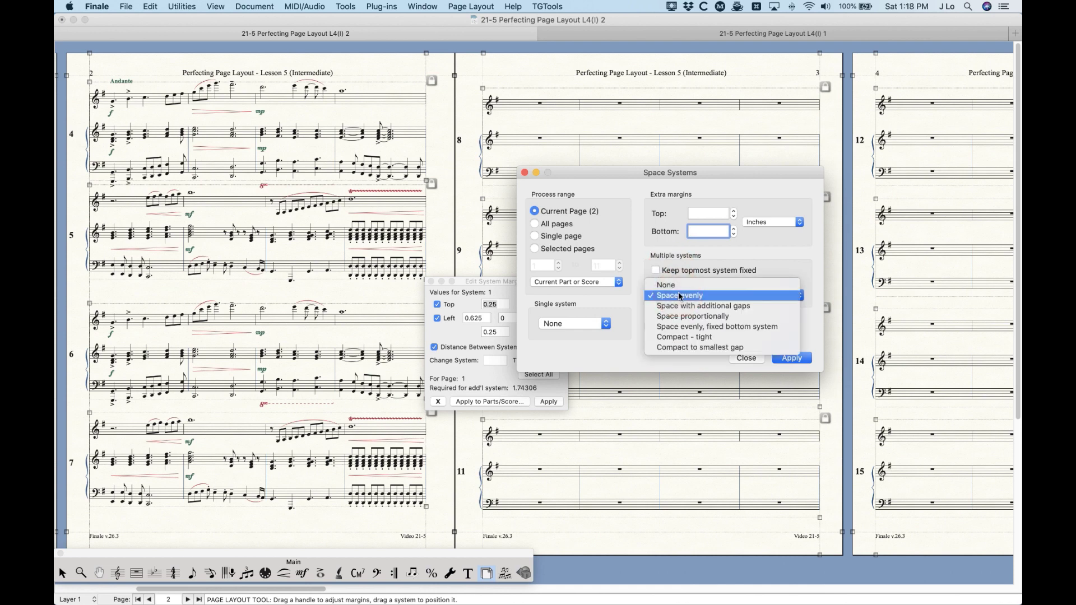
left_click(688, 328)
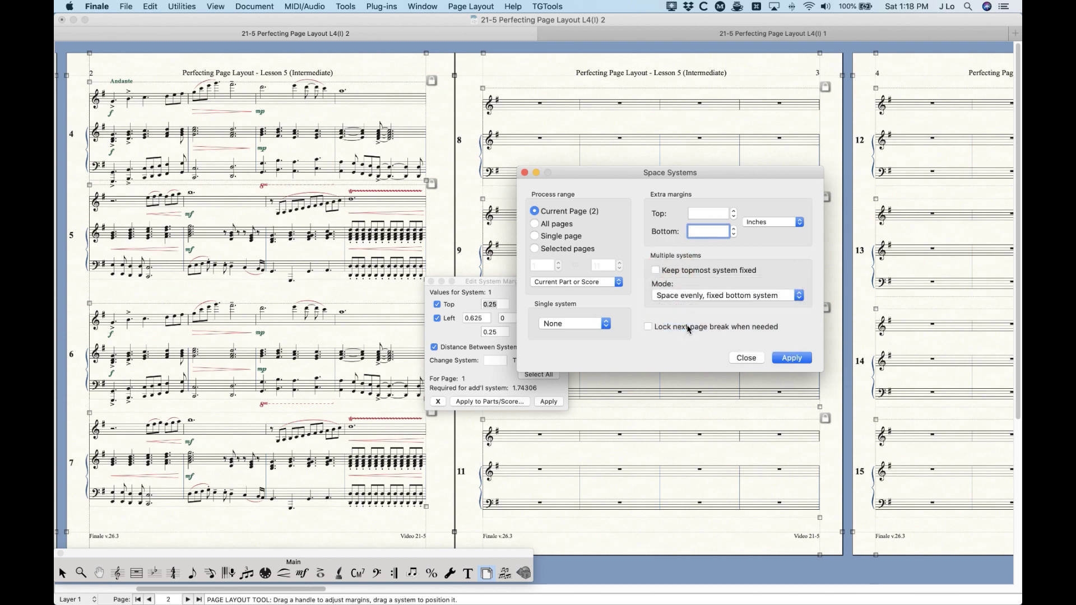
- Move the bottom system on page 2 slightly lower and return to the Space Systems settings
left_click(283, 400)
left_click_drag(271, 449, 271, 466)
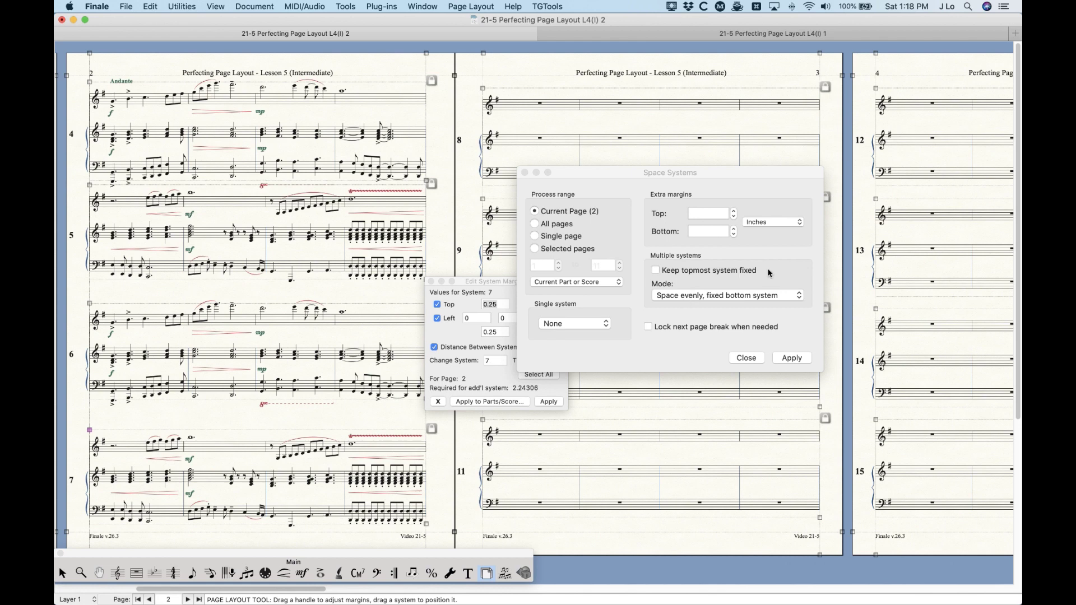
left_click(714, 305)
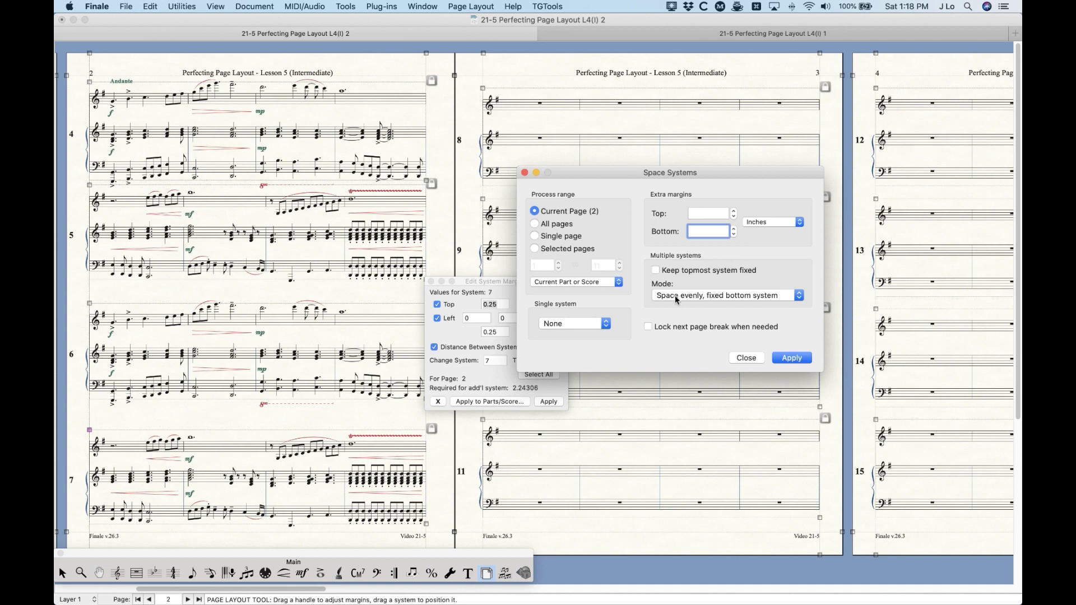
- Try spacing page 2 evenly with a fixed bottom system and a .2 inch extra top margin, and undo it together with the system move
left_click(716, 215)
type(".2")
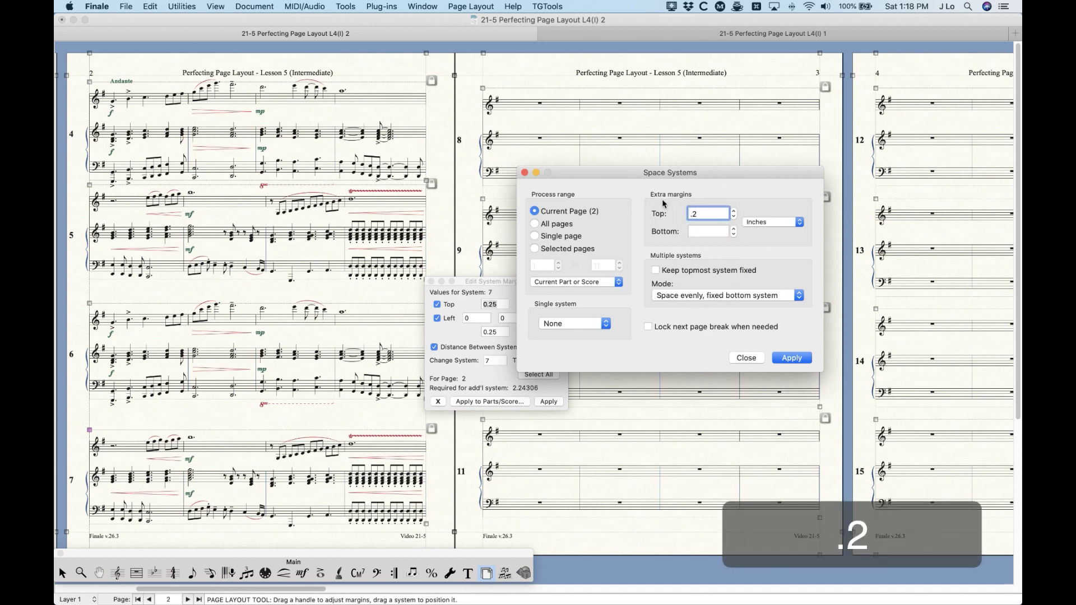
key("Return")
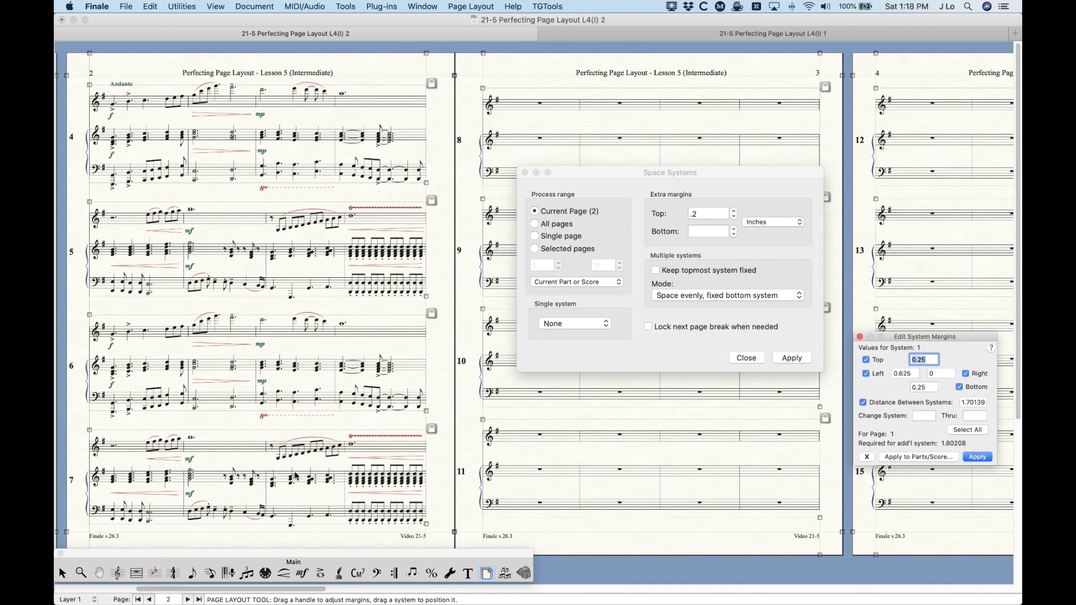
left_click(320, 421)
key("super+z")
key("super+z")
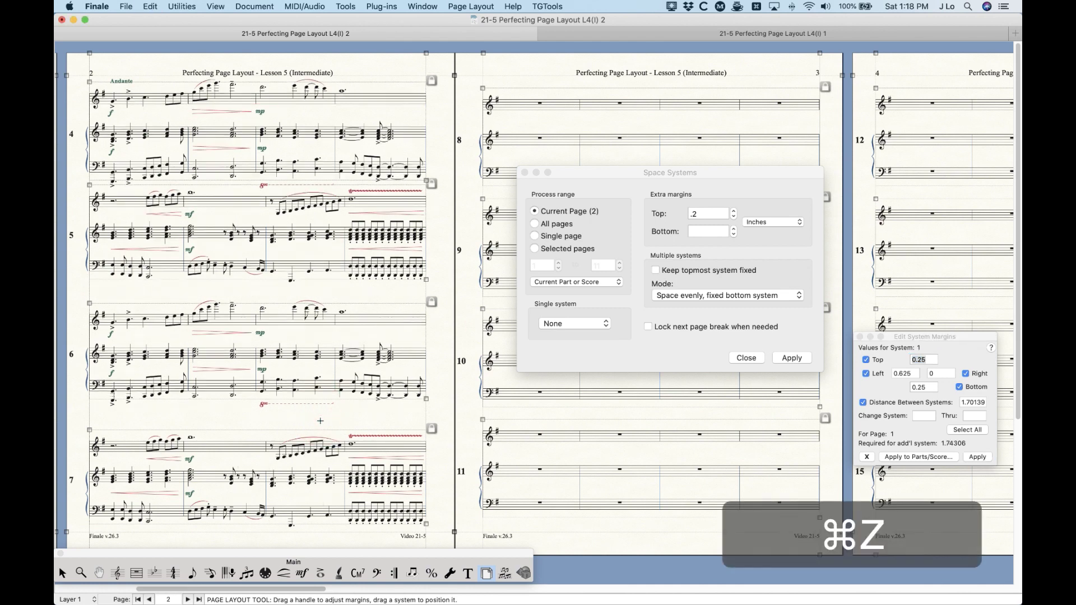
key("super+z")
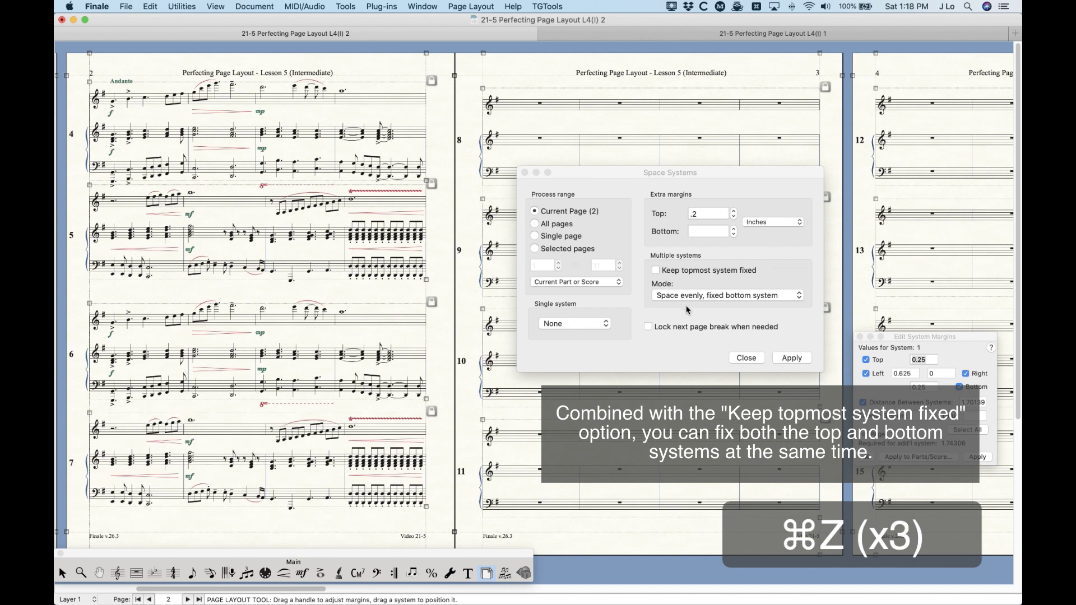
- Apply Compact - tight spacing to page 2 with an extra top margin of 0 inches
left_click(704, 296)
left_click(704, 296)
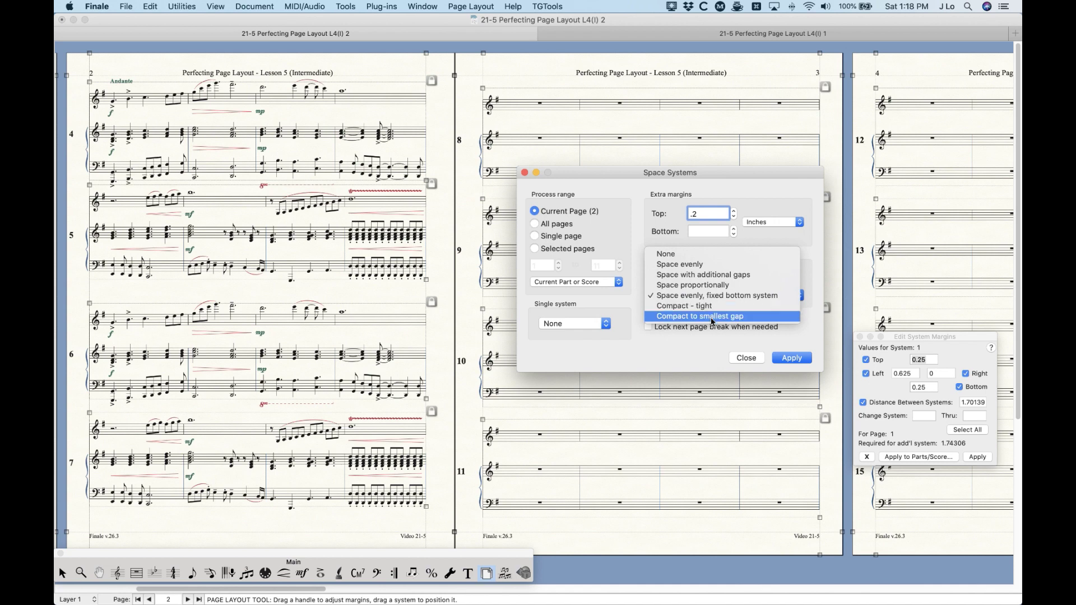
left_click(713, 311)
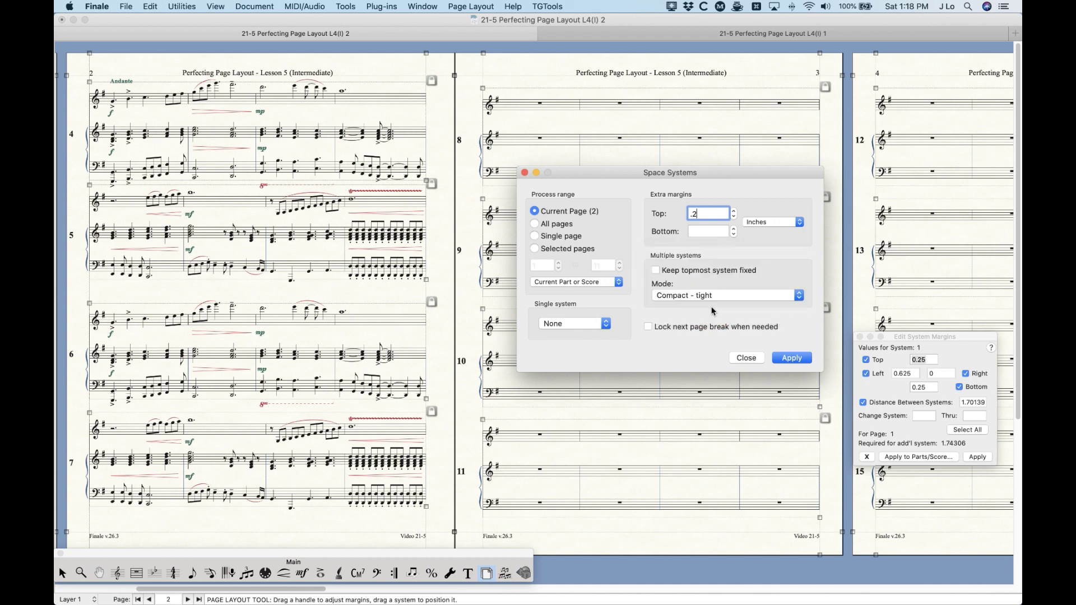
left_click_drag(723, 213, 664, 212)
type("0")
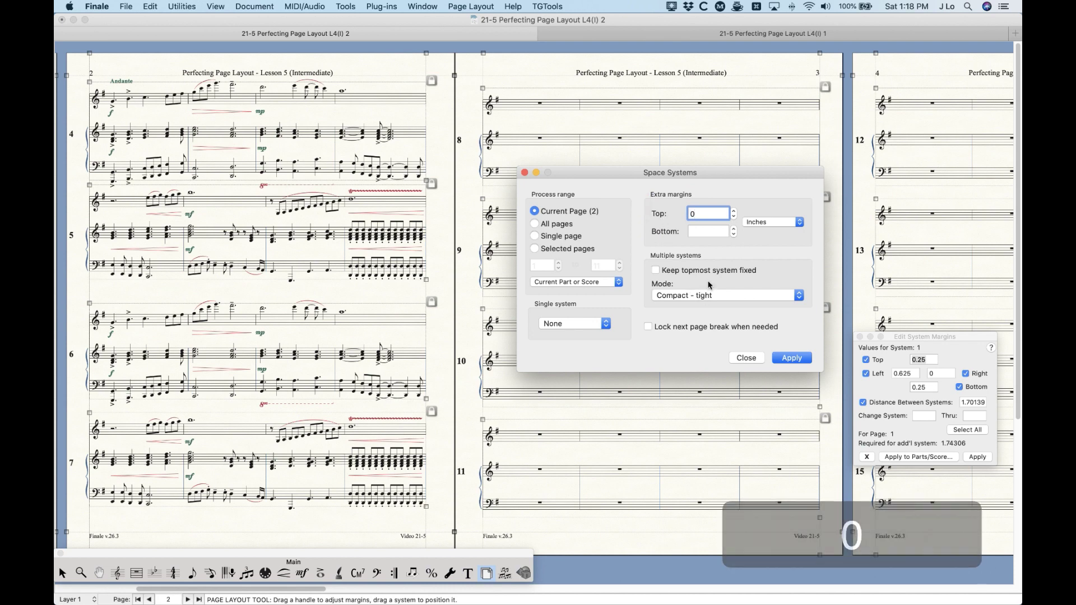
left_click(792, 358)
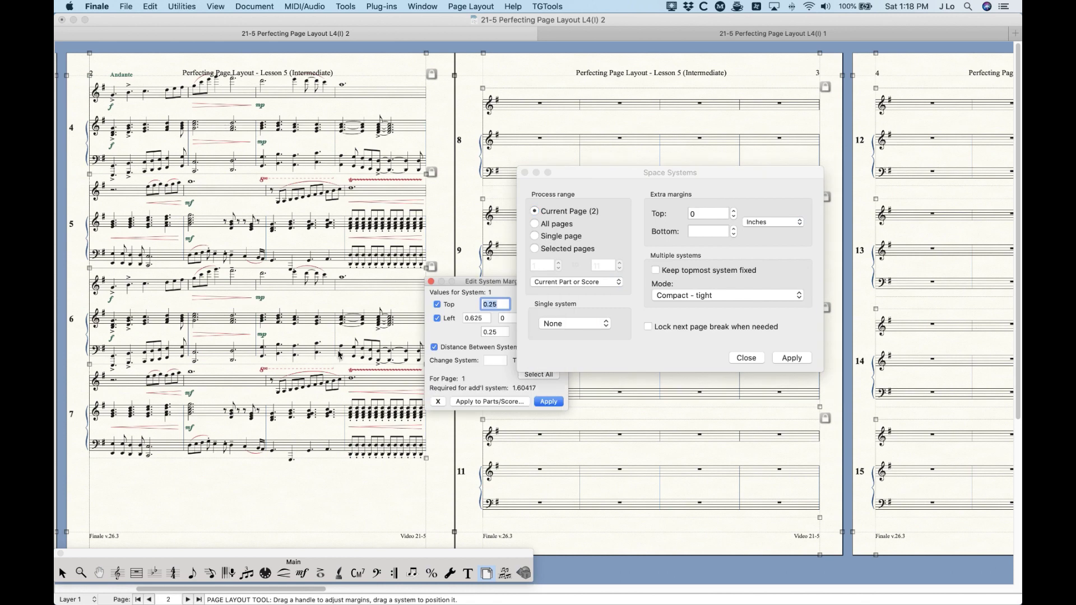
- Move Edit System Margins clear of the score, check the distances of the compacted page 2 systems, and undo the tight spacing
left_click_drag(476, 282, 898, 372)
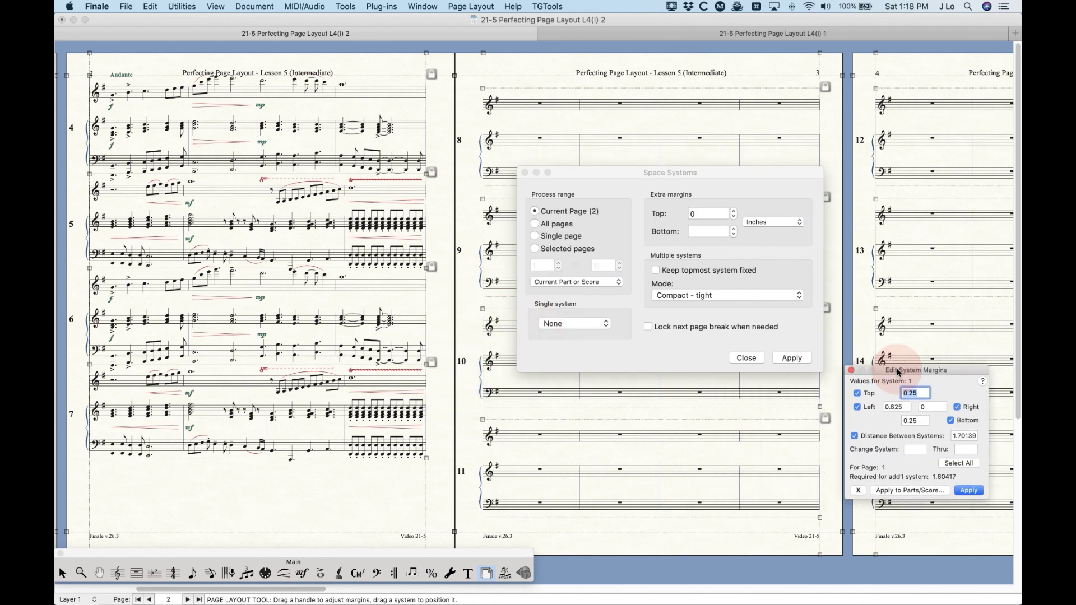
left_click(205, 159)
left_click(204, 112)
left_click(214, 196)
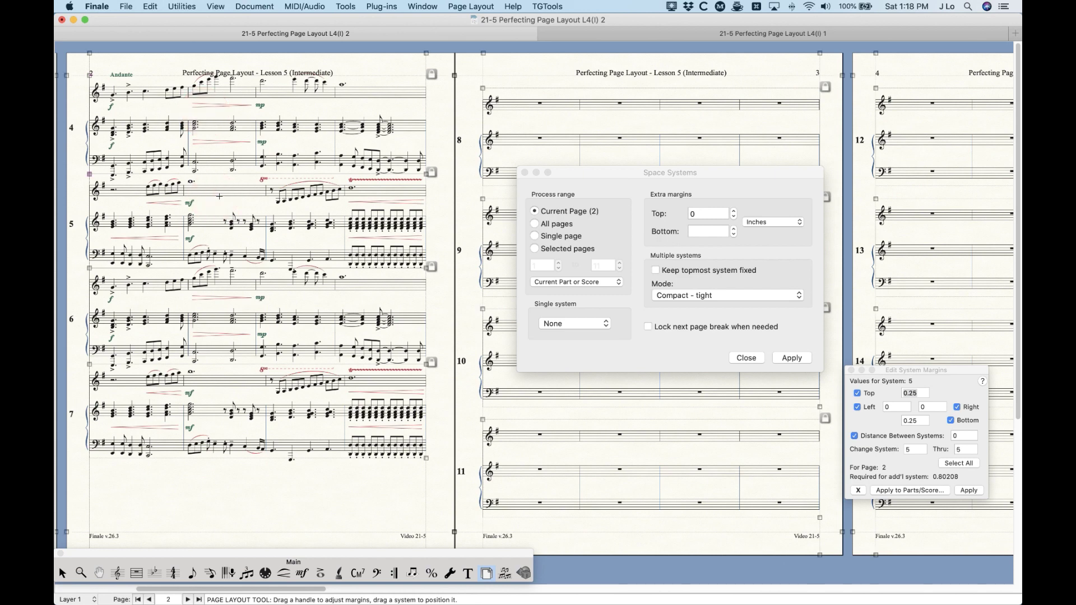
left_click(251, 289)
left_click(259, 413)
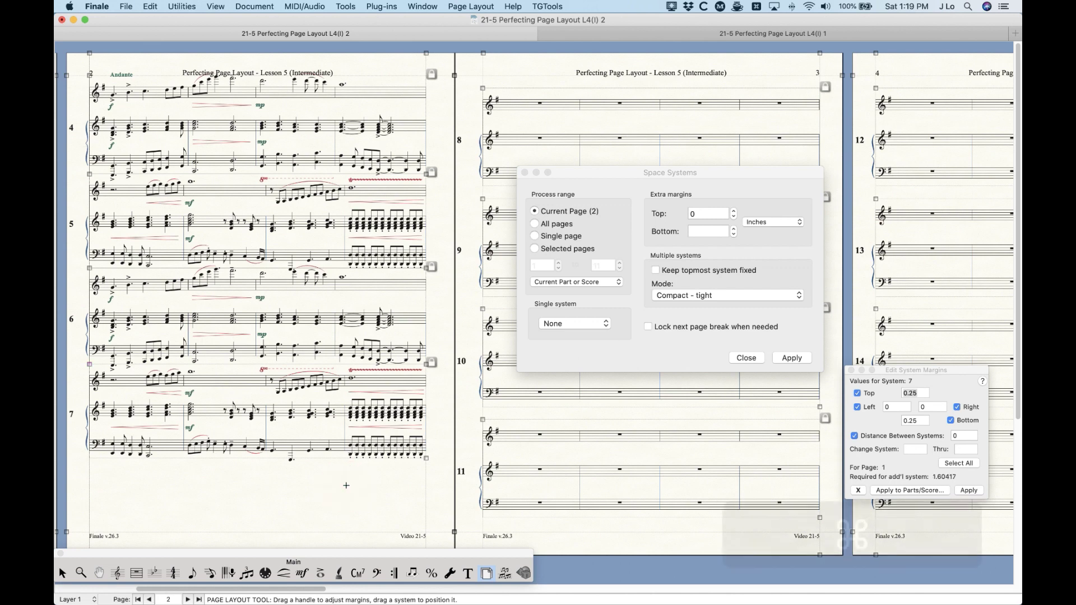
key("super+z")
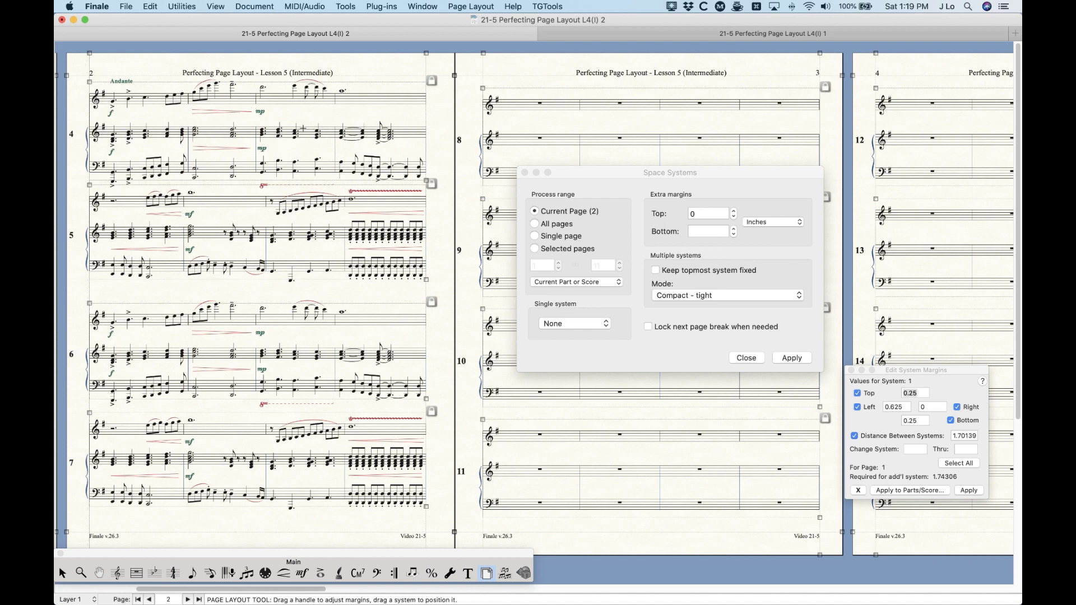
- Apply Compact to smallest gap spacing to page 2, keeping the extra top margin at 0 inches
left_click(637, 175)
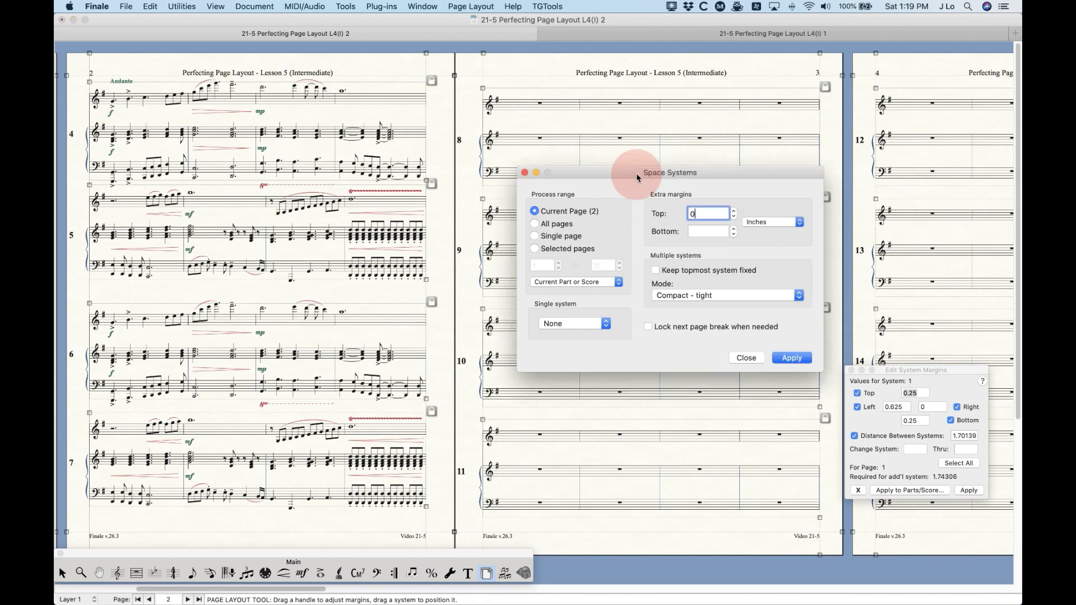
left_click(689, 297)
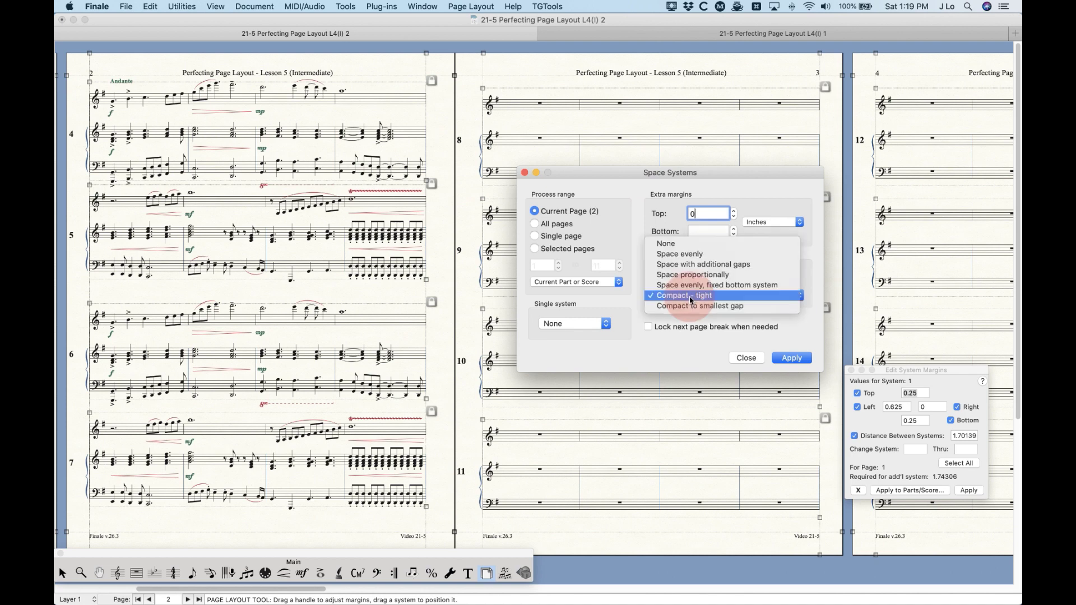
left_click(727, 307)
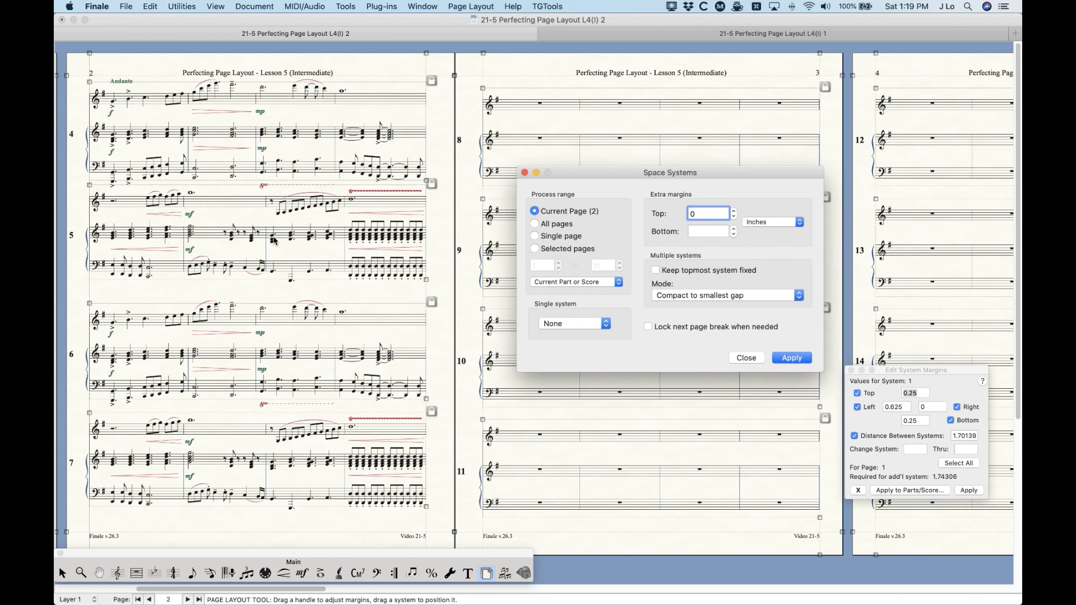
left_click(793, 359)
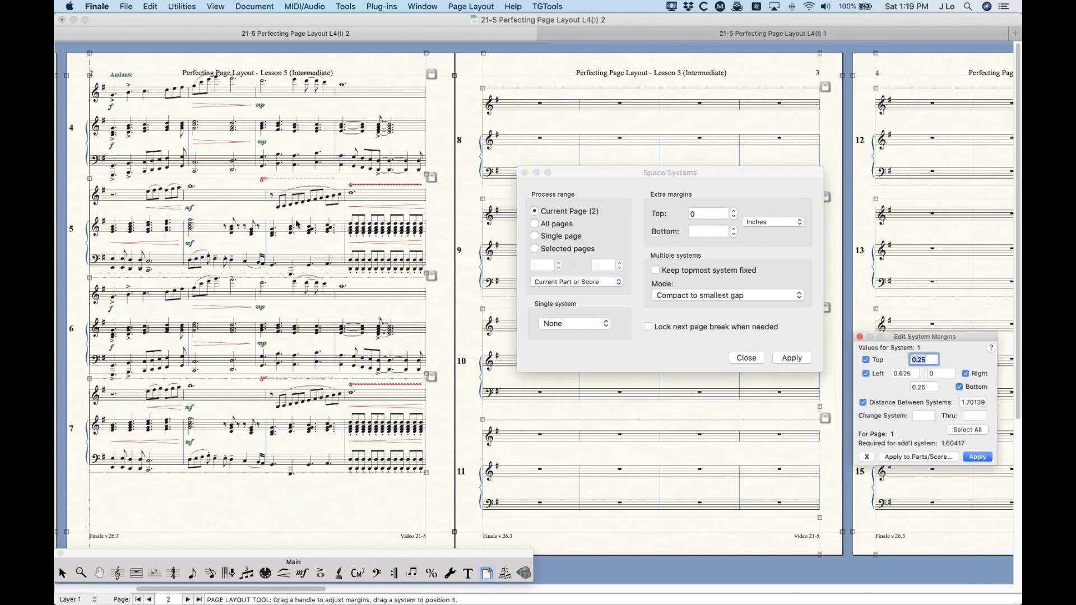
- Select individual systems on page 2 to examine their distances after compacting to the smallest gap
left_click(242, 179)
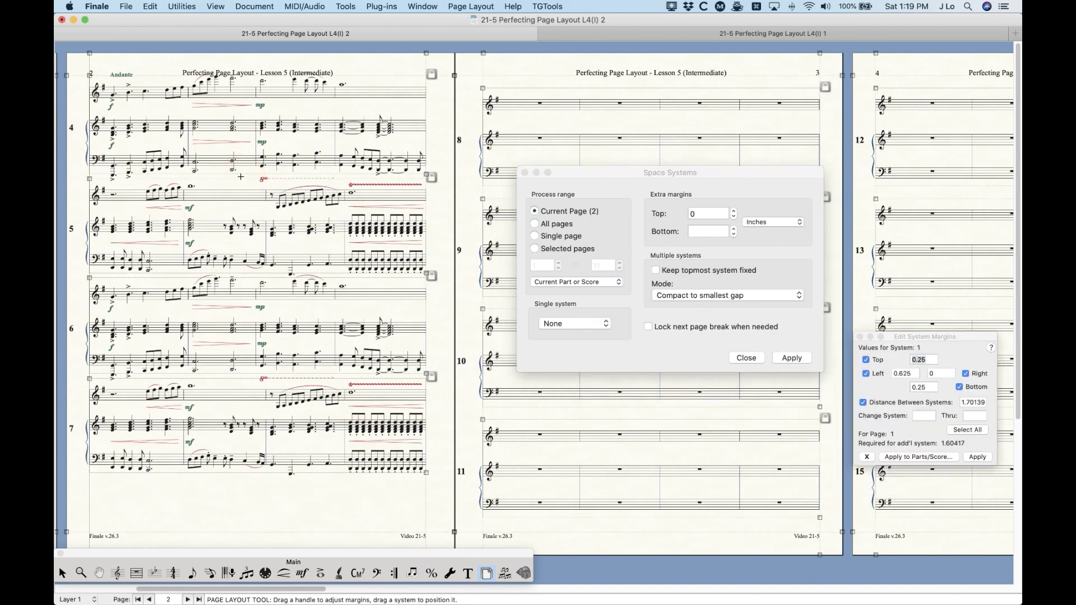
left_click(237, 186)
left_click(201, 299)
left_click(203, 196)
left_click(281, 118)
- Try Compact to smallest gap on page 2 with a .2 inch extra top margin, and undo the compacting
left_click(708, 214)
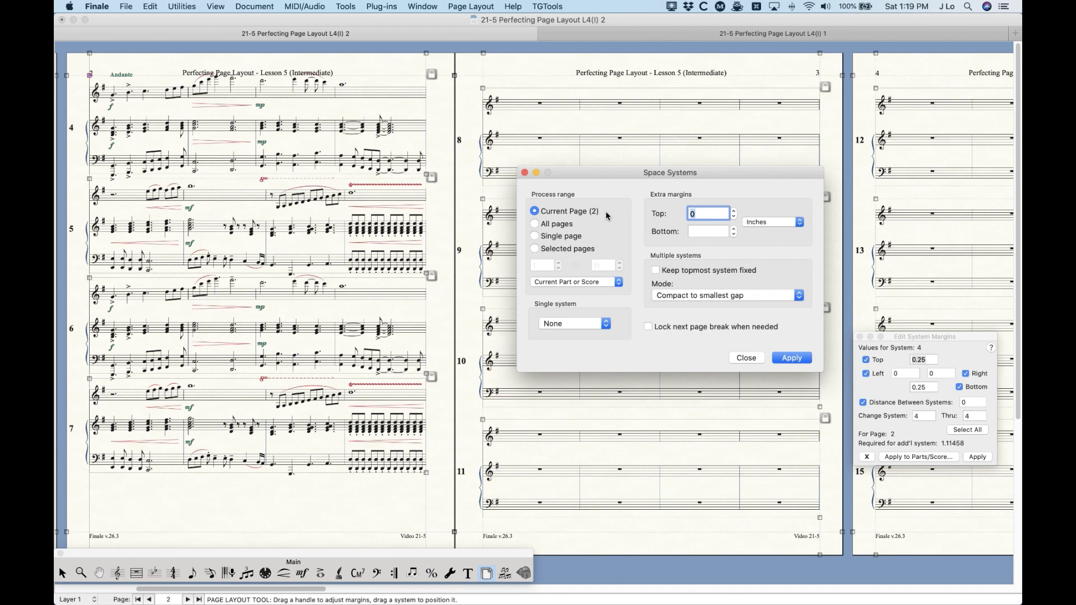
type(".2")
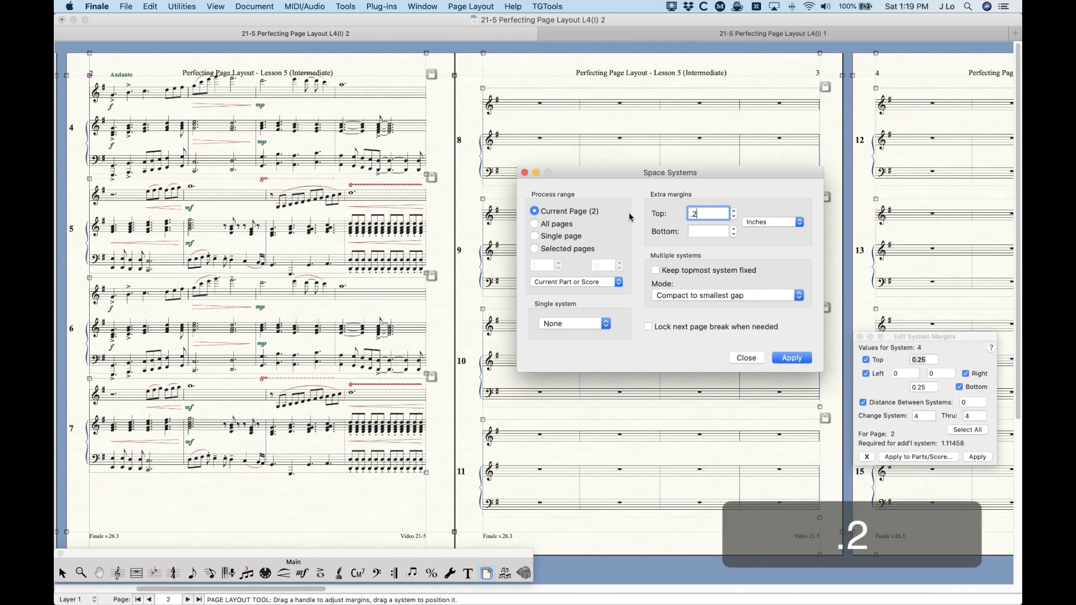
left_click(790, 358)
double_click(393, 300)
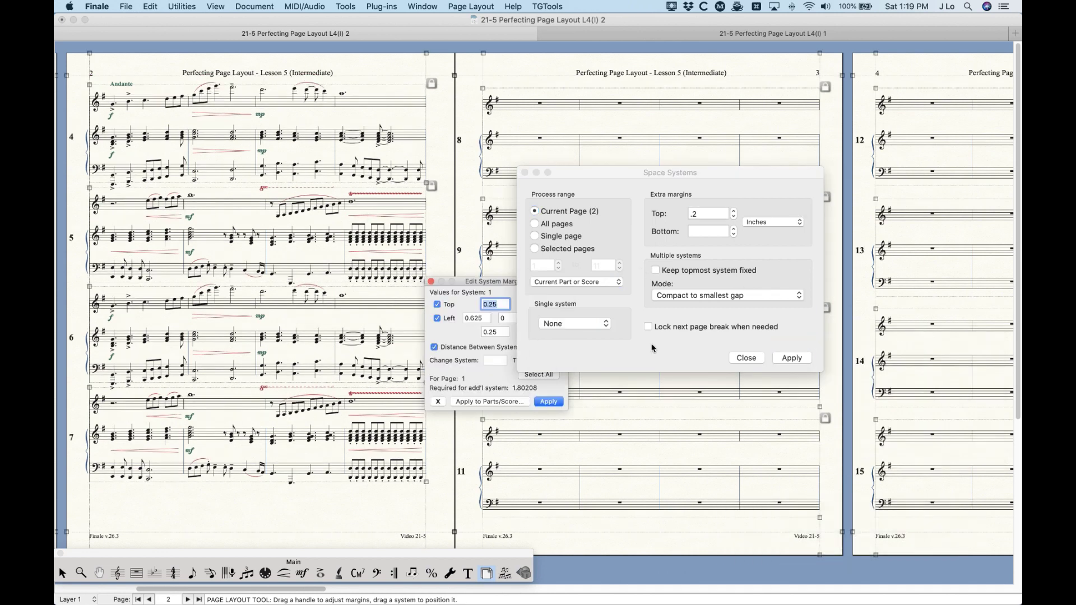
left_click_drag(473, 284, 860, 400)
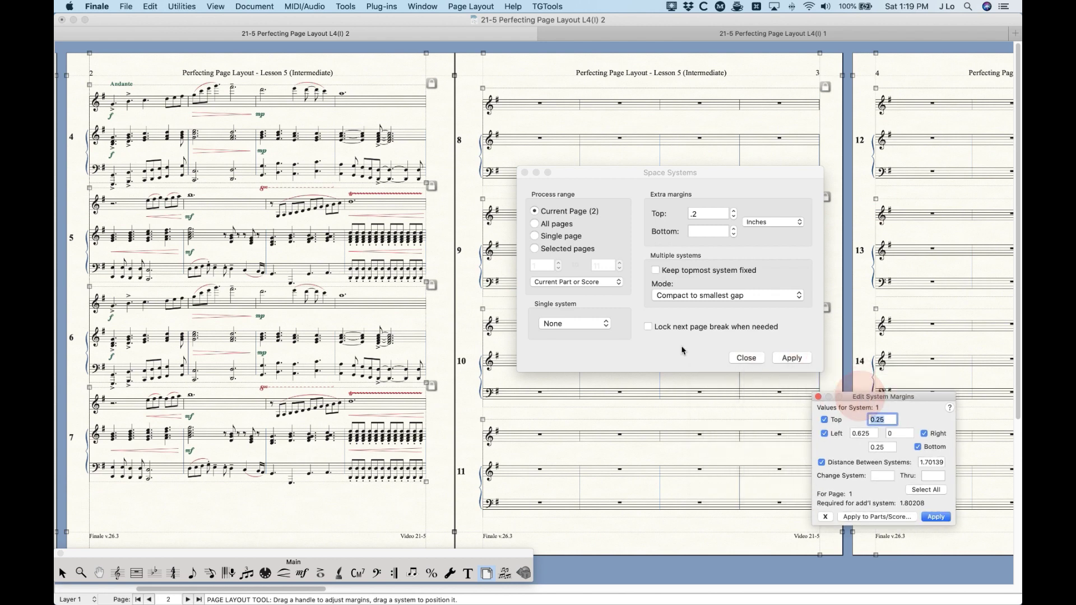
left_click(680, 345)
left_click(383, 497)
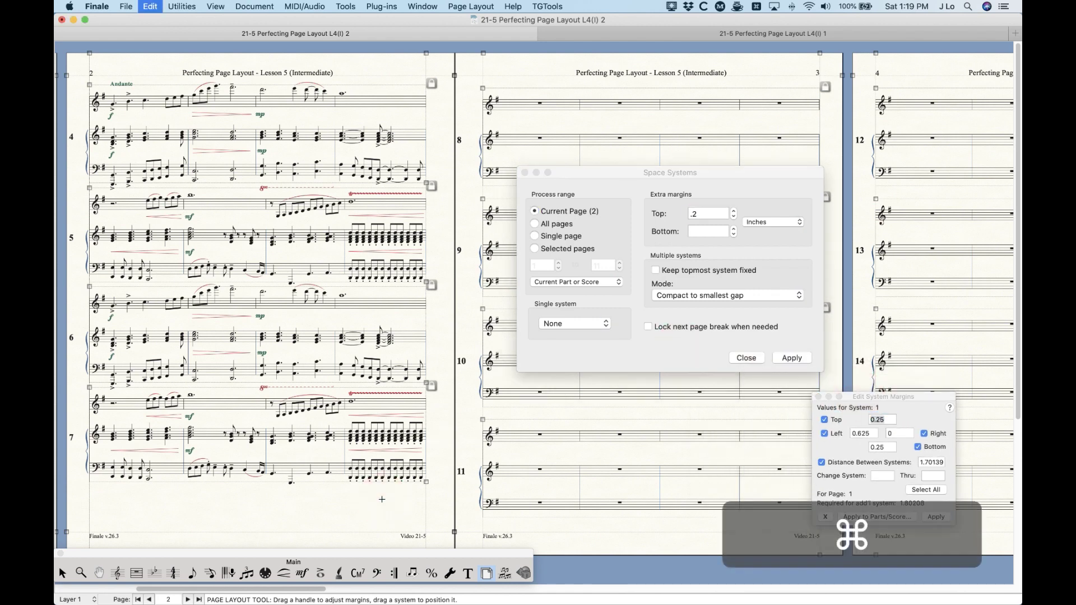
key("super+z")
key("super+z")
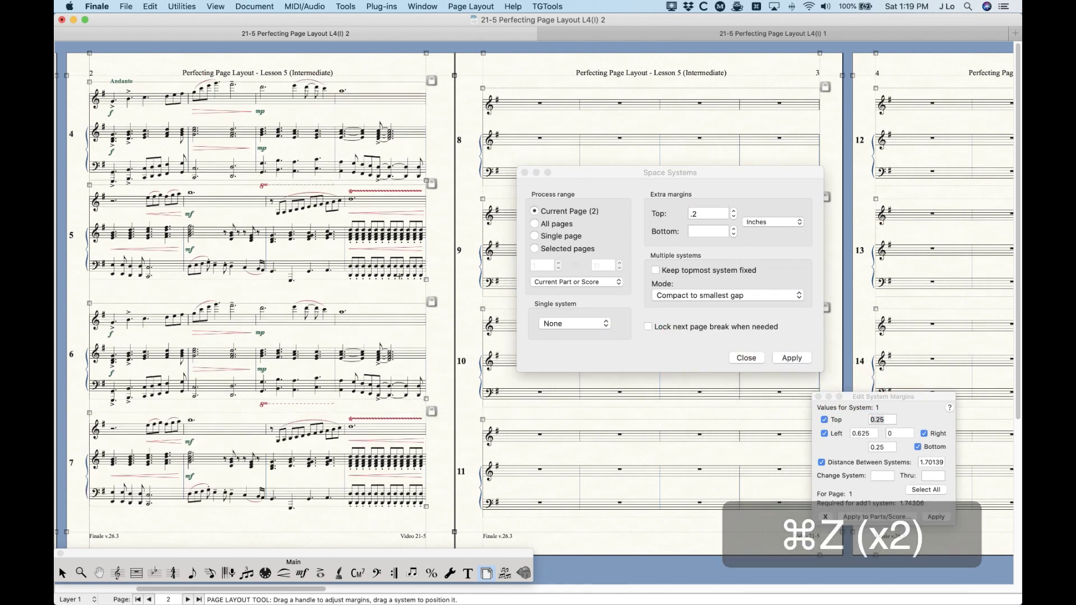
- Reset the extra top and bottom margins to 0 inches
left_click(708, 177)
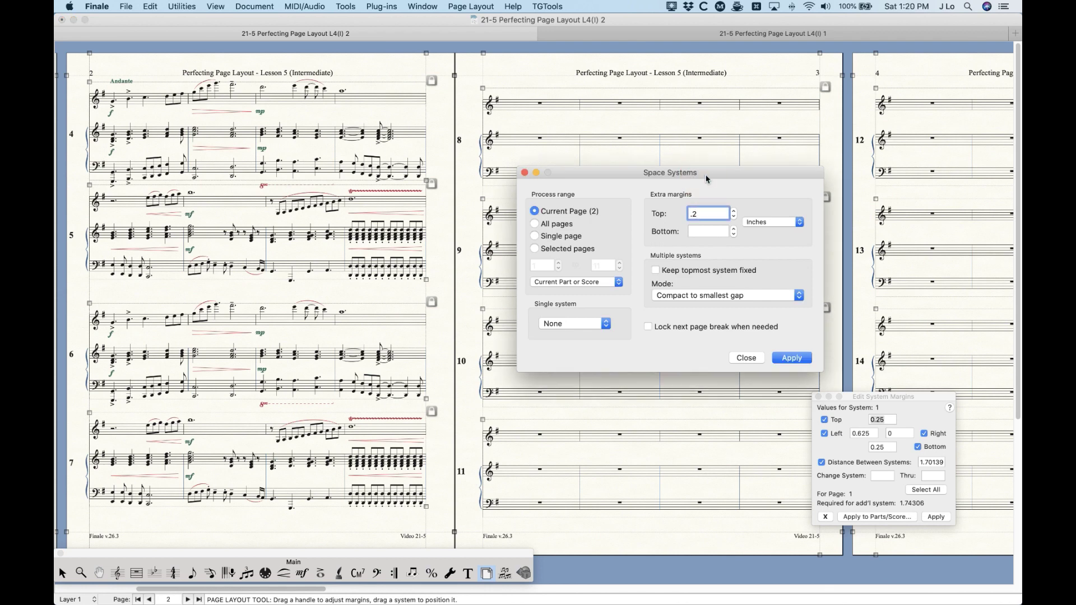
left_click_drag(719, 214, 651, 217)
type("0")
key("Tab")
type("0")
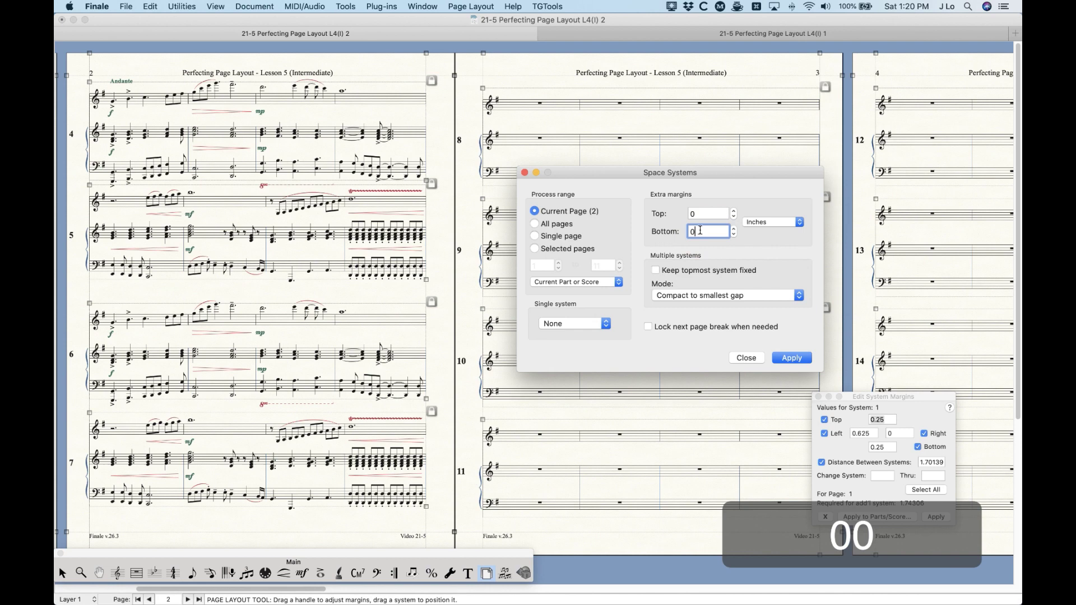
left_click(487, 6)
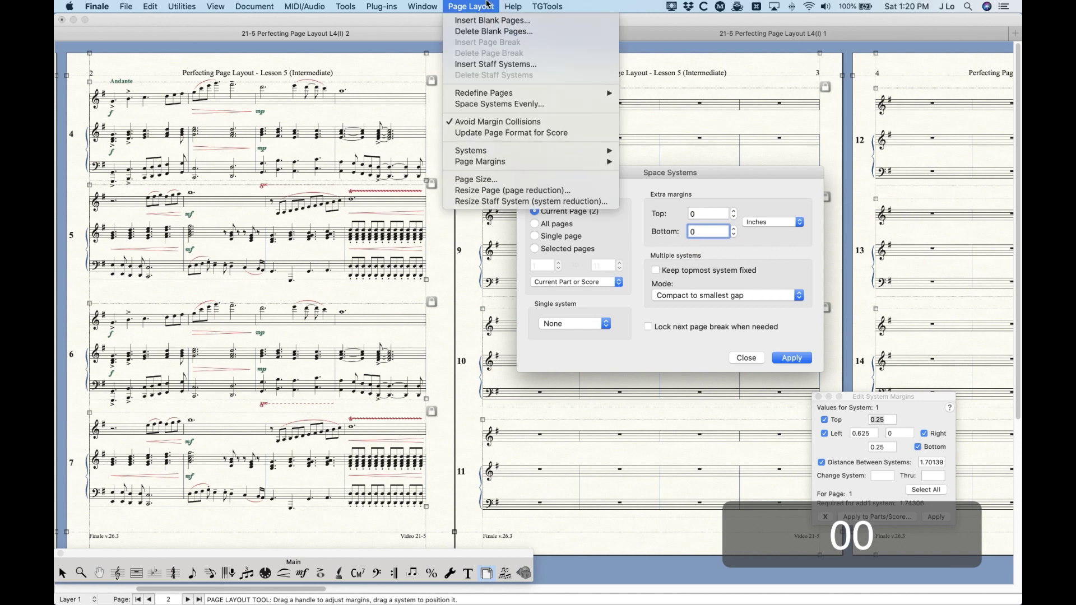
left_click(483, 104)
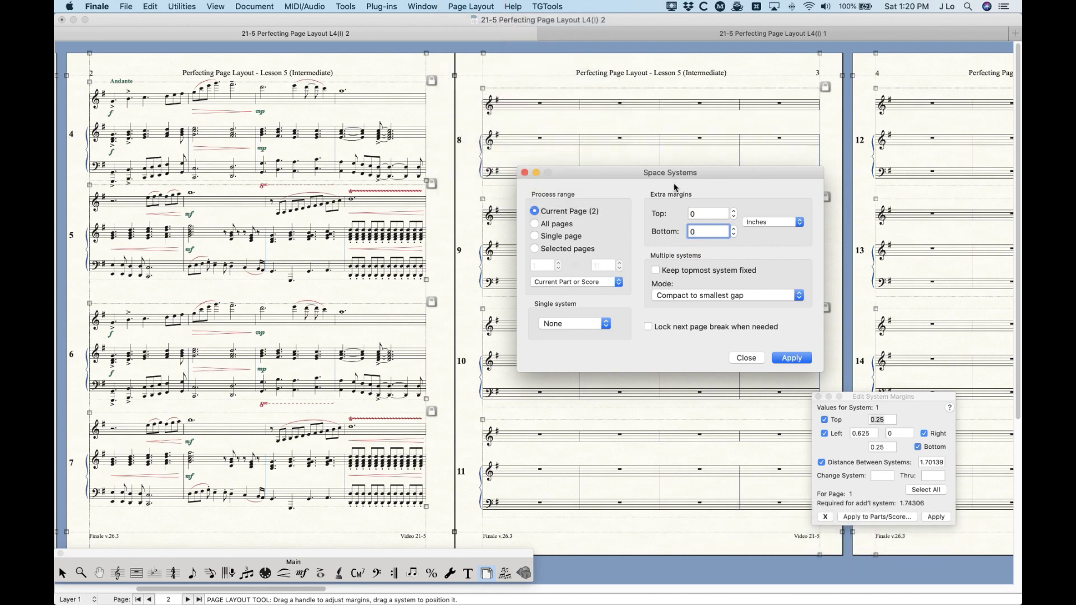
- Space the systems on page 2 evenly with an extra top margin of 2 inches
left_click(704, 295)
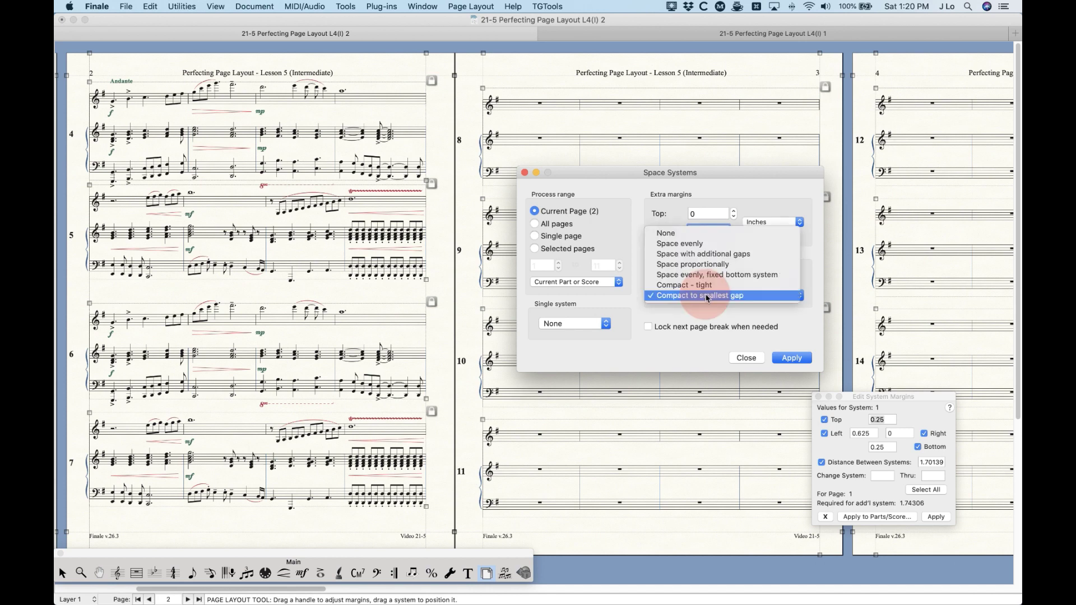
left_click(688, 247)
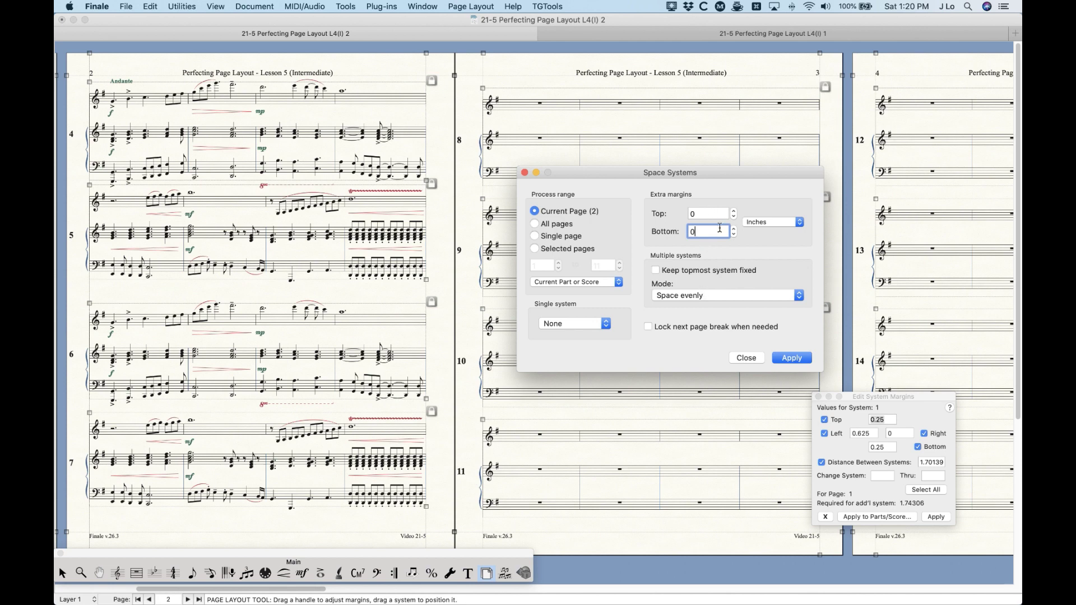
left_click(708, 213)
type("2")
left_click(792, 359)
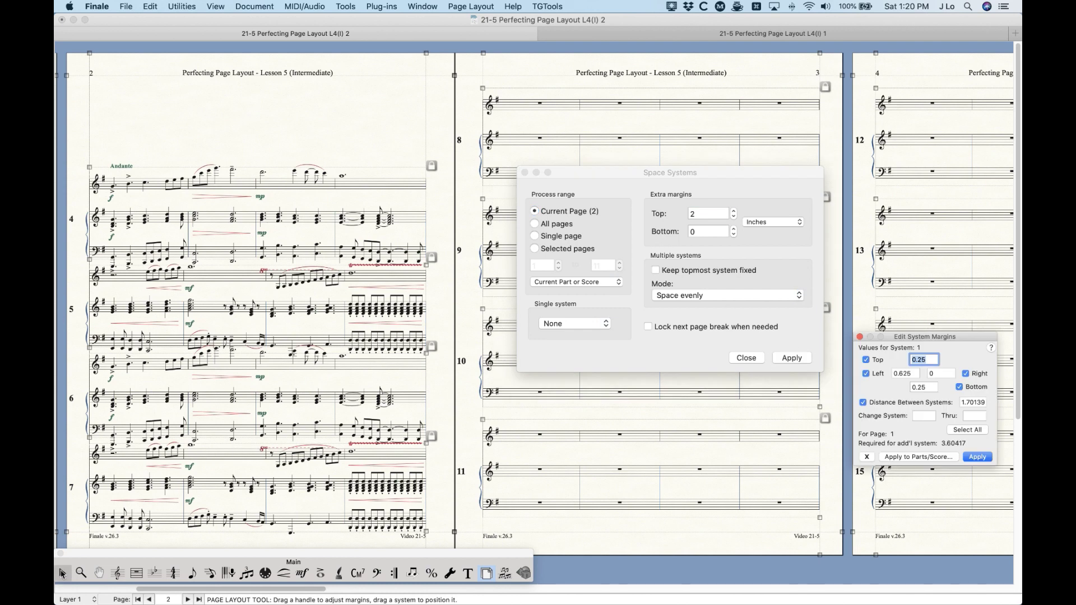
- View page 2 without layout handles, return to the Page Layout tool and select the second system to check its distance
left_click(62, 573)
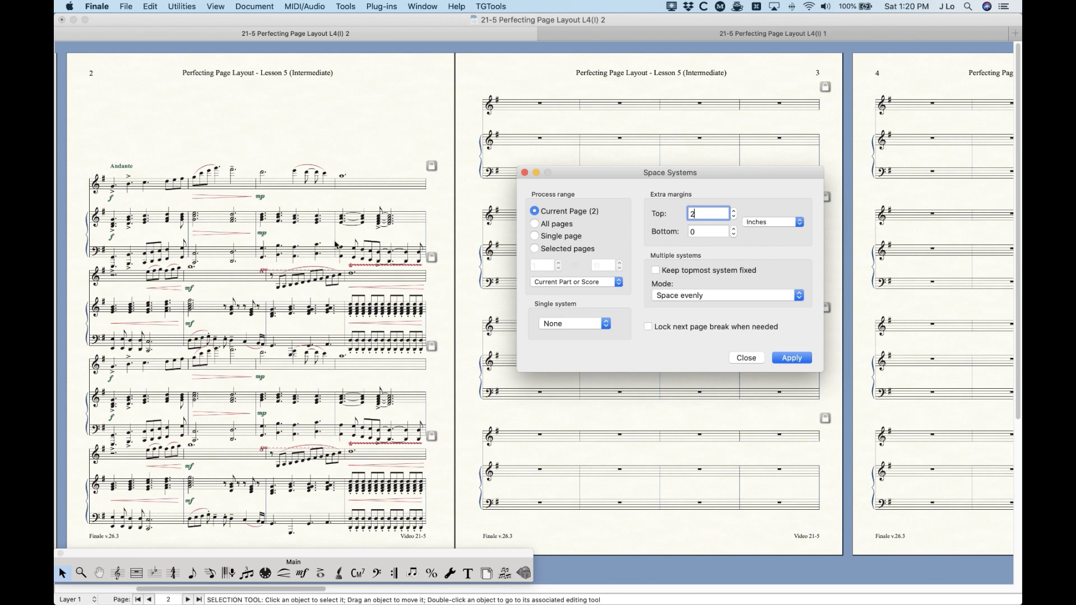
left_click(486, 573)
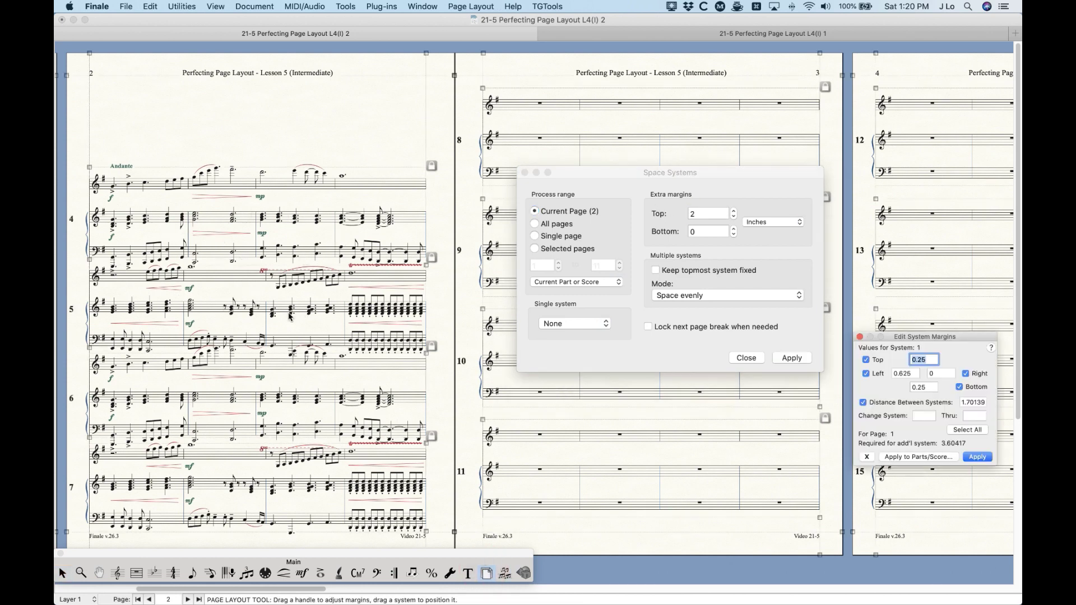
left_click(275, 290)
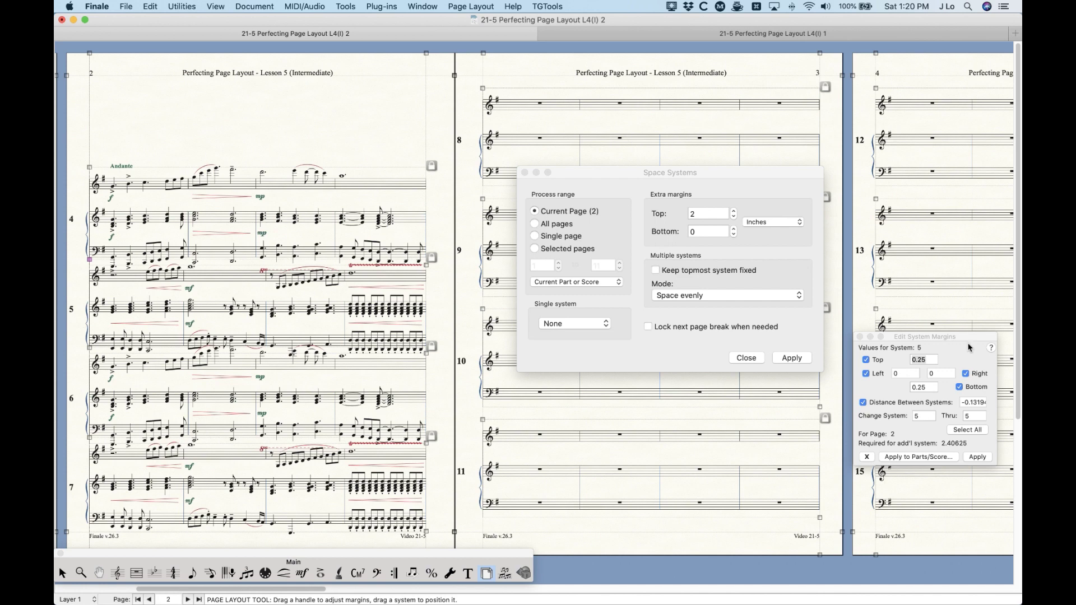
- Select the third system on page 2 to check its distance, and check whether Avoid Margin Collisions is enabled
mouse_move(957, 338)
left_mouse_down()
mouse_move(576, 269)
mouse_move(594, 282)
mouse_move(937, 346)
left_mouse_up()
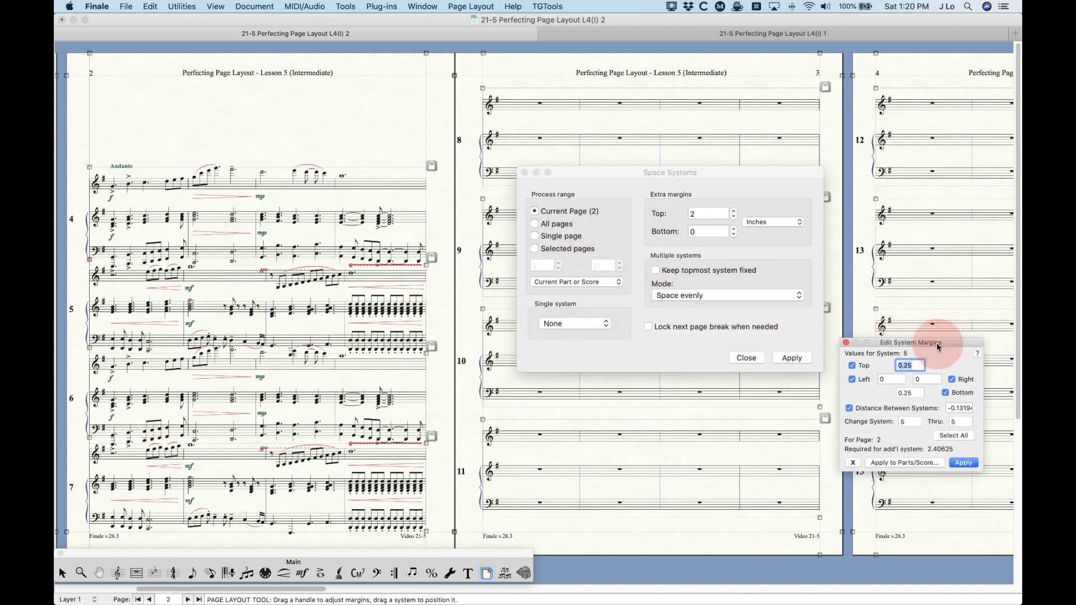
left_click(276, 344)
left_click(278, 394)
left_click(941, 347)
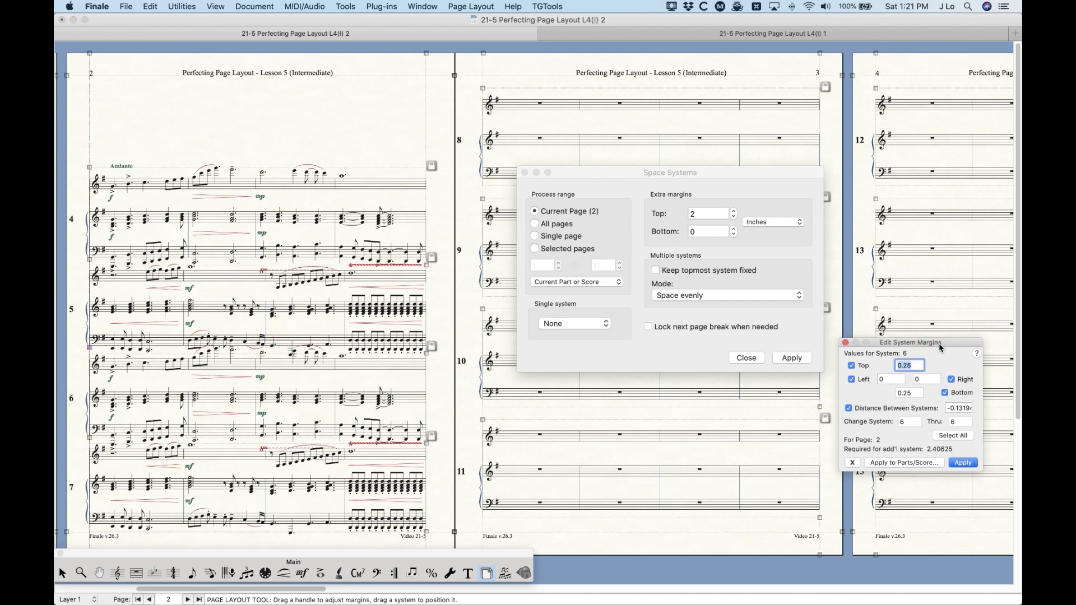
left_click(470, 6)
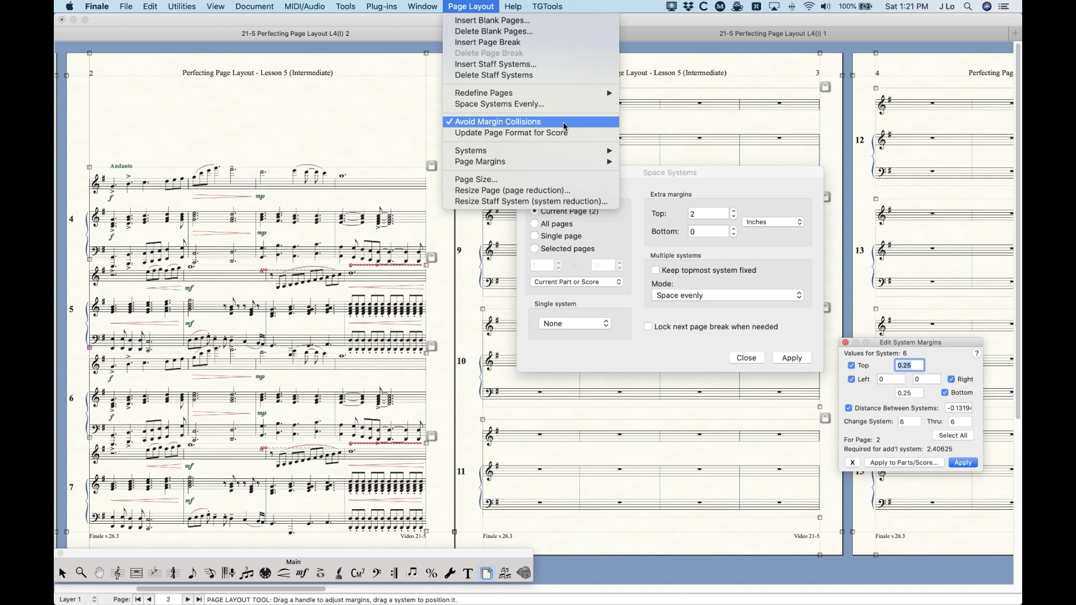
left_click(476, 6)
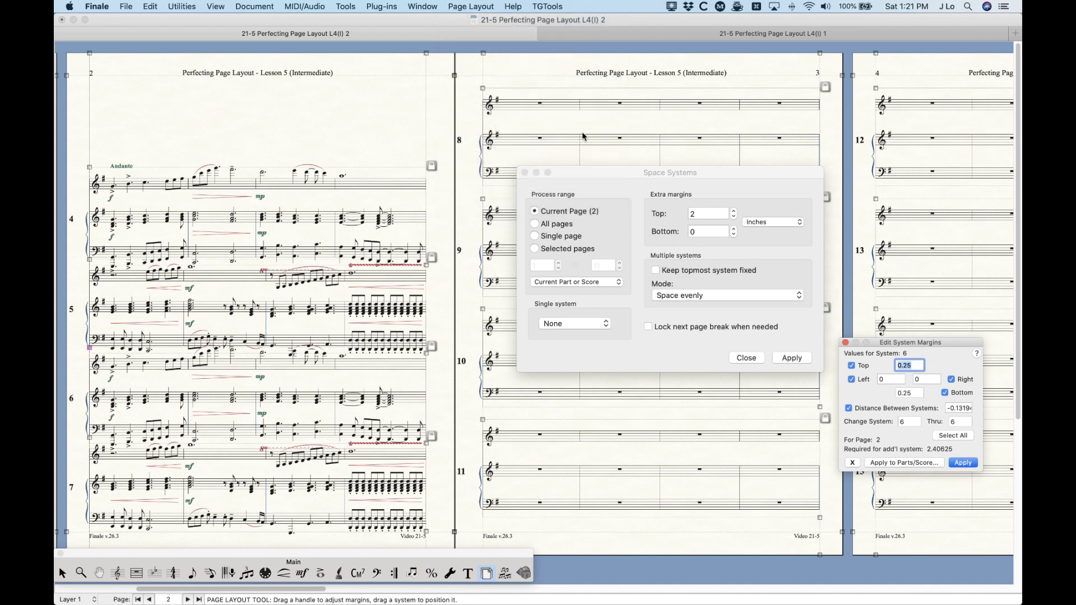
left_click(633, 170)
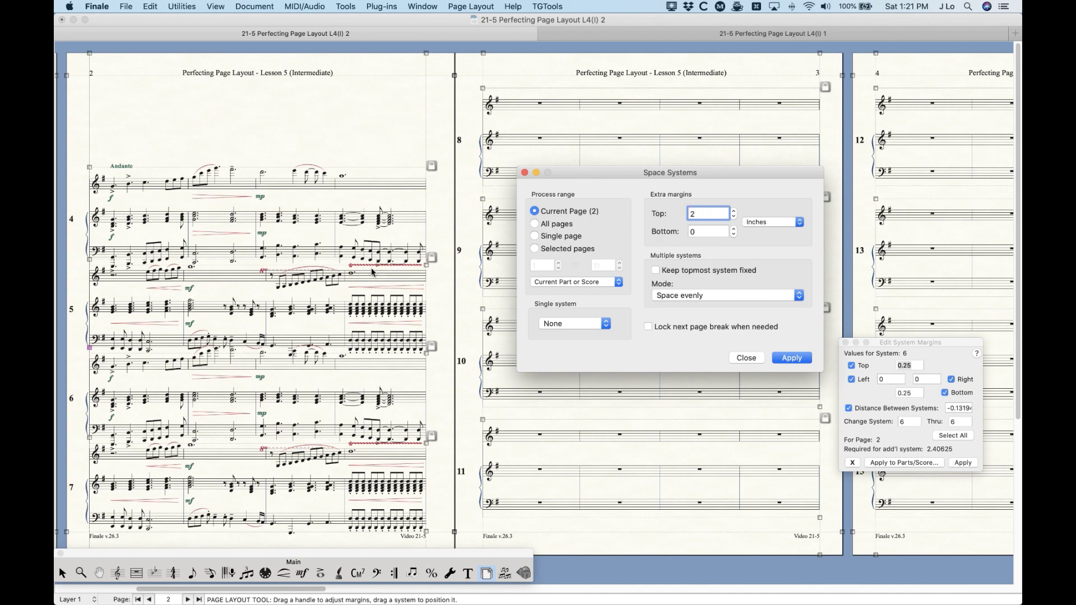
left_click(478, 6)
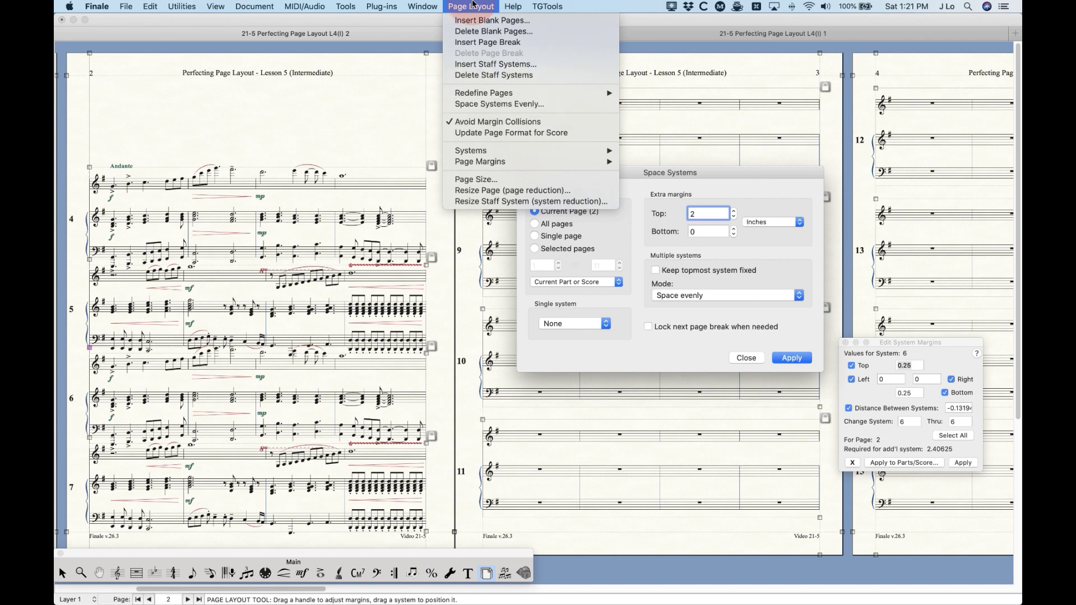
left_click(473, 6)
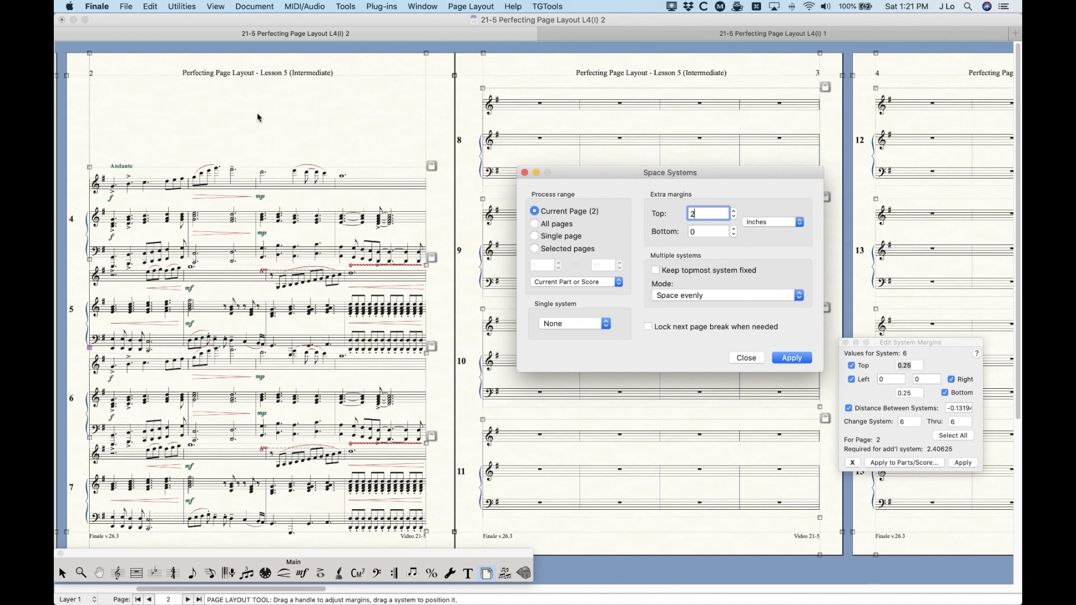
- Undo the even spacing of page 2 and set the extra top margin to 0 inches
left_click(296, 120)
key("super+z")
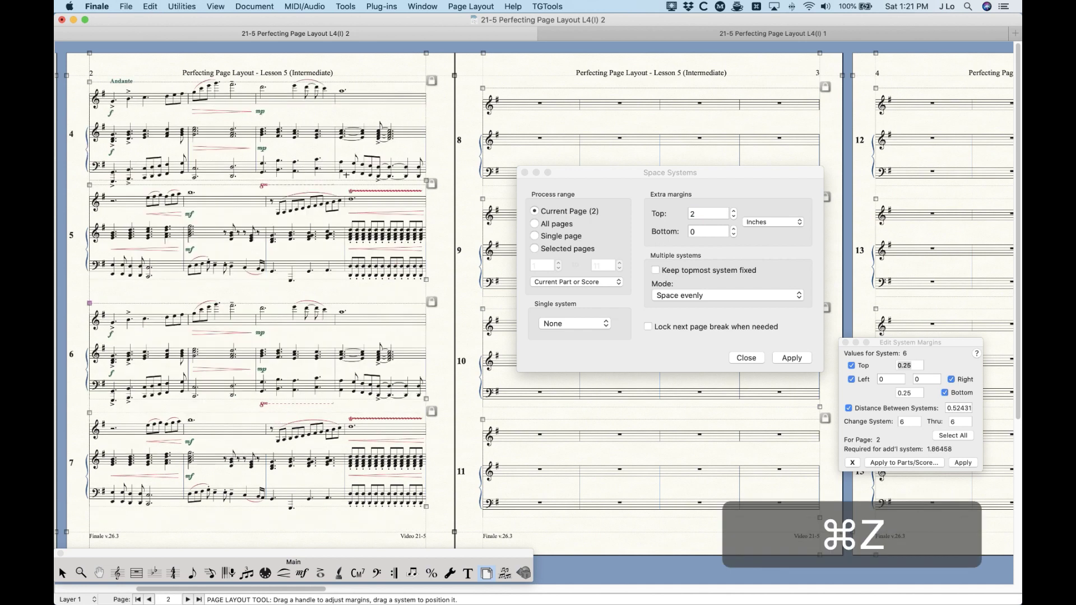
left_click(737, 193)
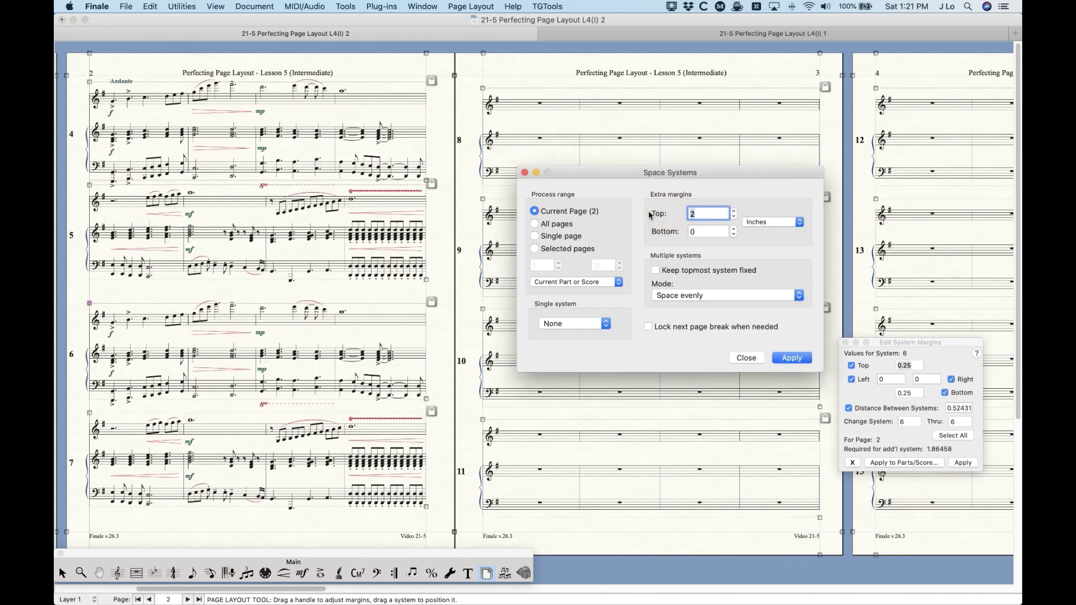
type("0")
- Compact the systems on pages 2 to 11 to the smallest gap with an extra top margin of 2 inches
left_click(689, 303)
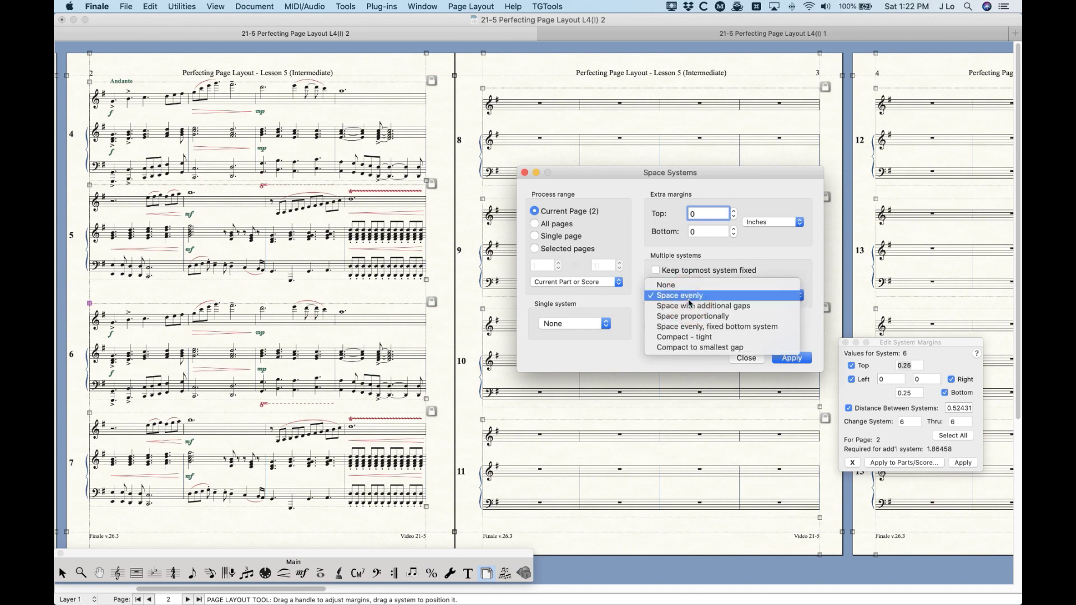
left_click(699, 347)
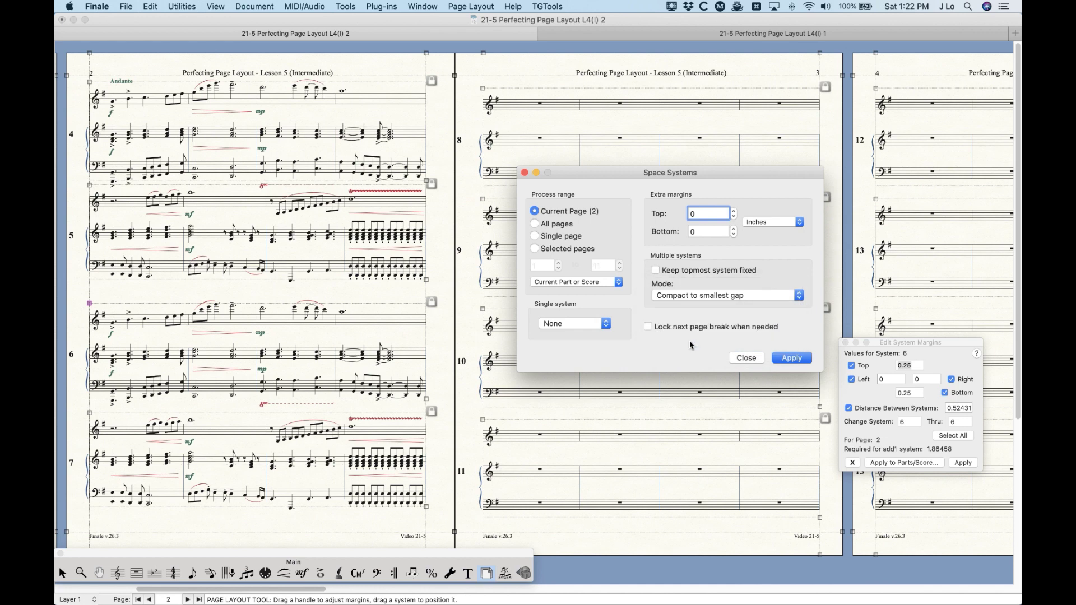
type("2")
left_click(548, 250)
type("2")
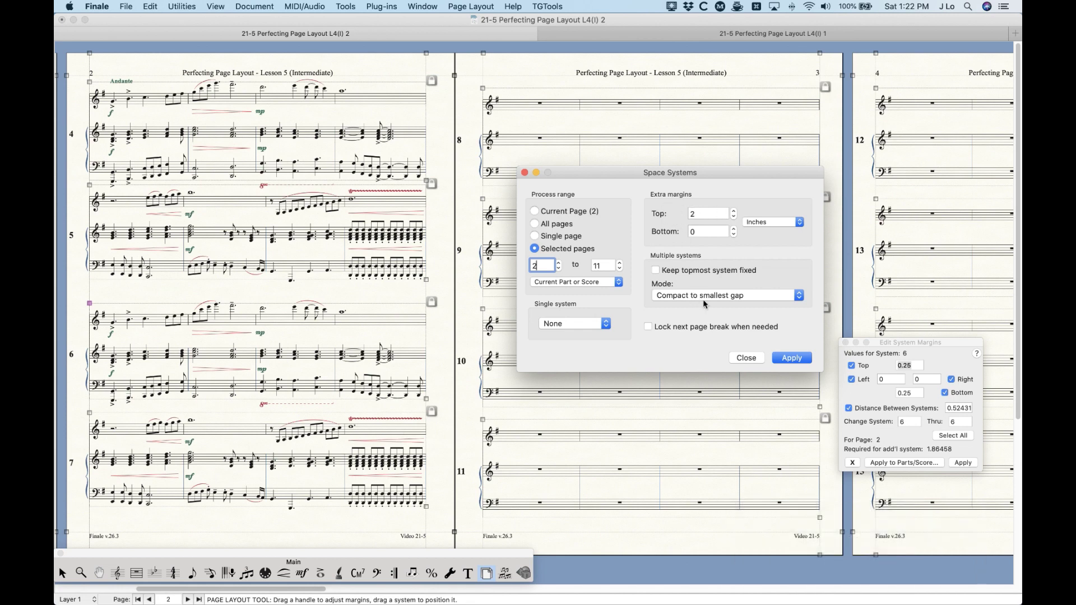
left_click(792, 358)
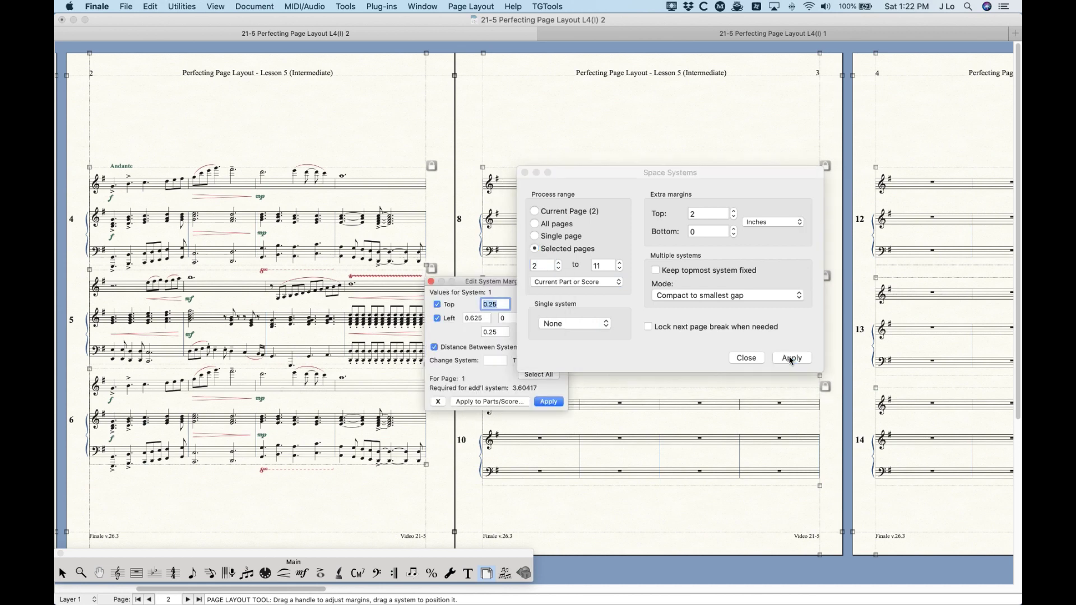
- Update the layout to reflow the compacted systems, and undo both the update and the compacting
left_click_drag(476, 286, 734, 414)
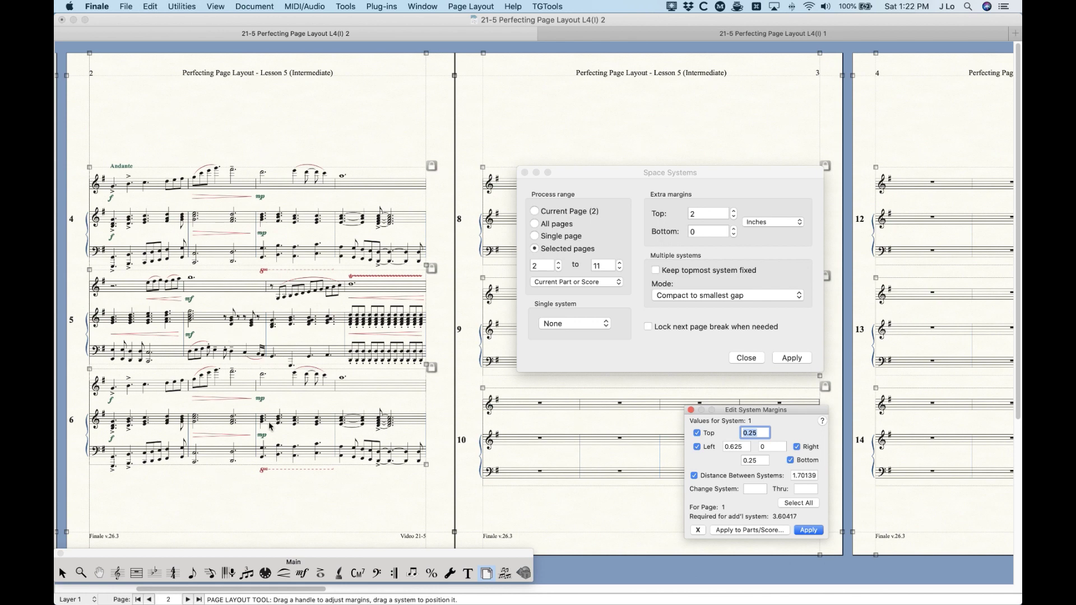
left_click(536, 144)
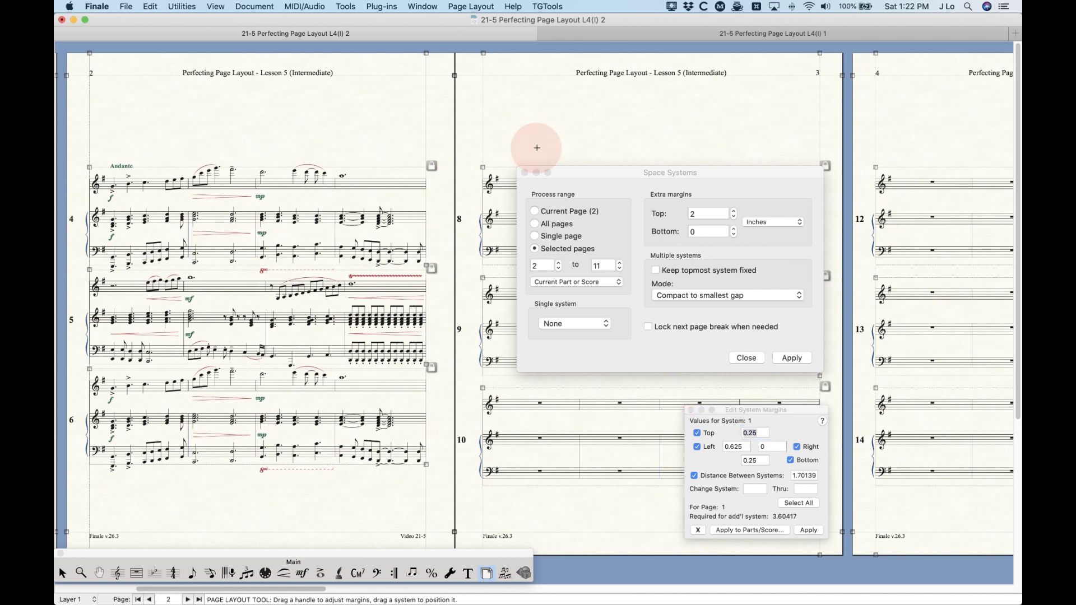
key("super+u")
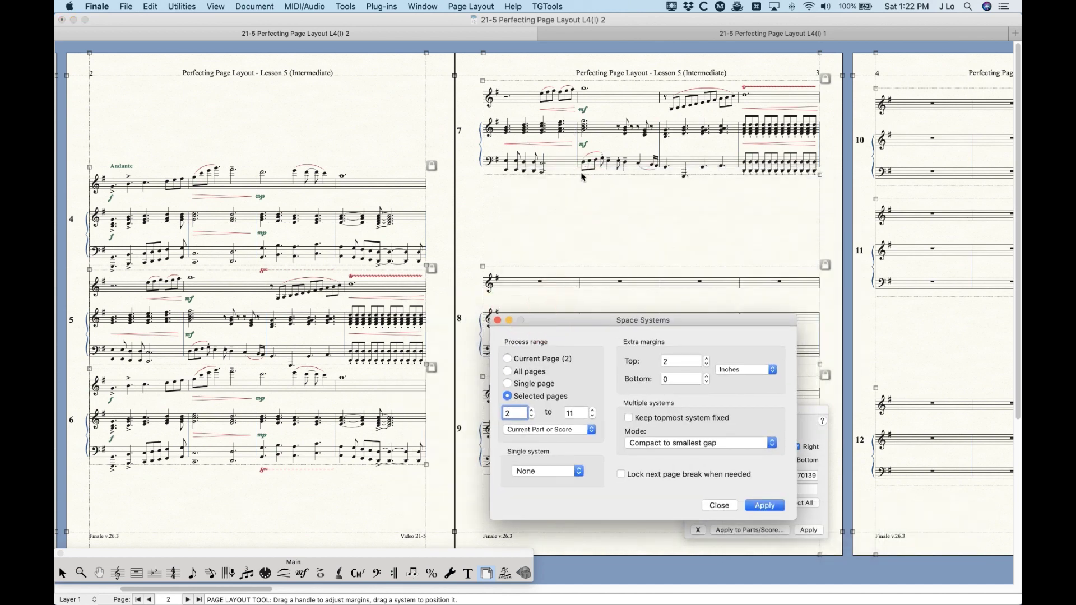
left_click_drag(629, 319, 631, 222)
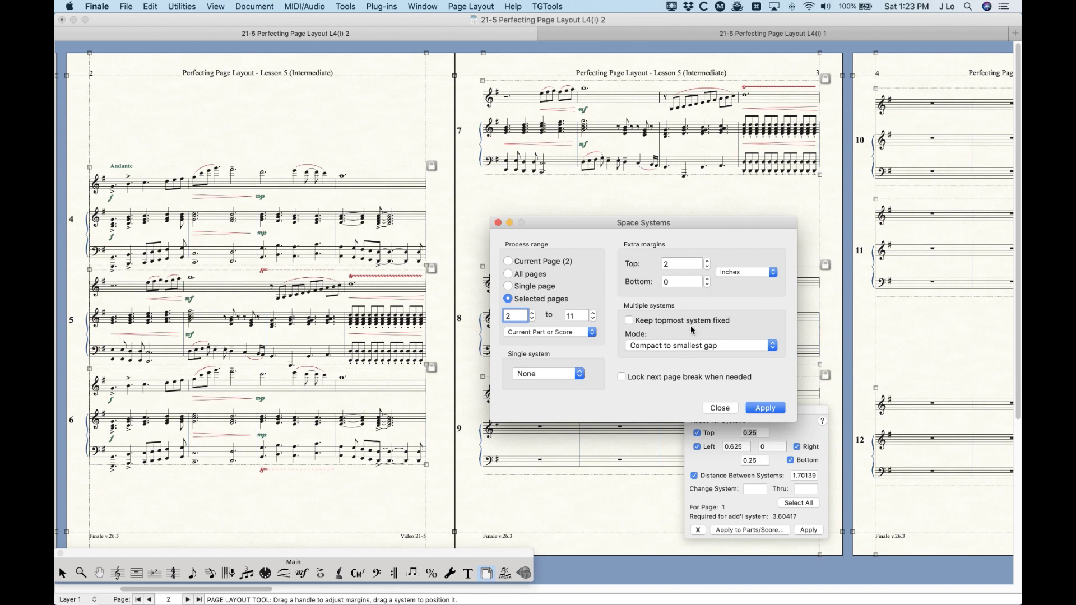
left_click(541, 196)
key("super+z")
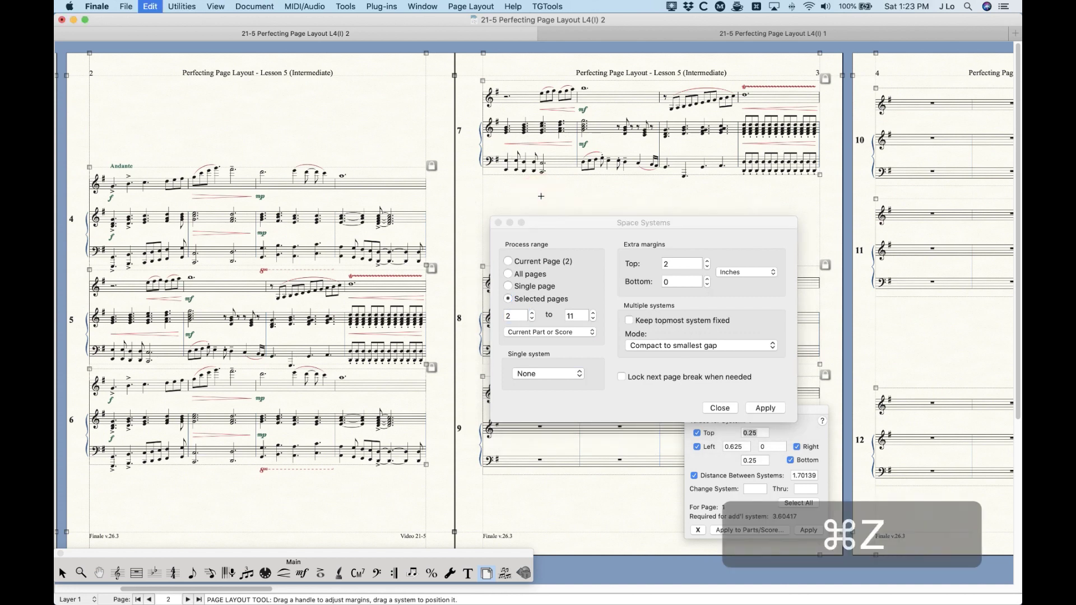
key("super+z")
- Compact pages 2 to 11 to the smallest gap with the next page break locked when needed, and update the layout
left_click(643, 389)
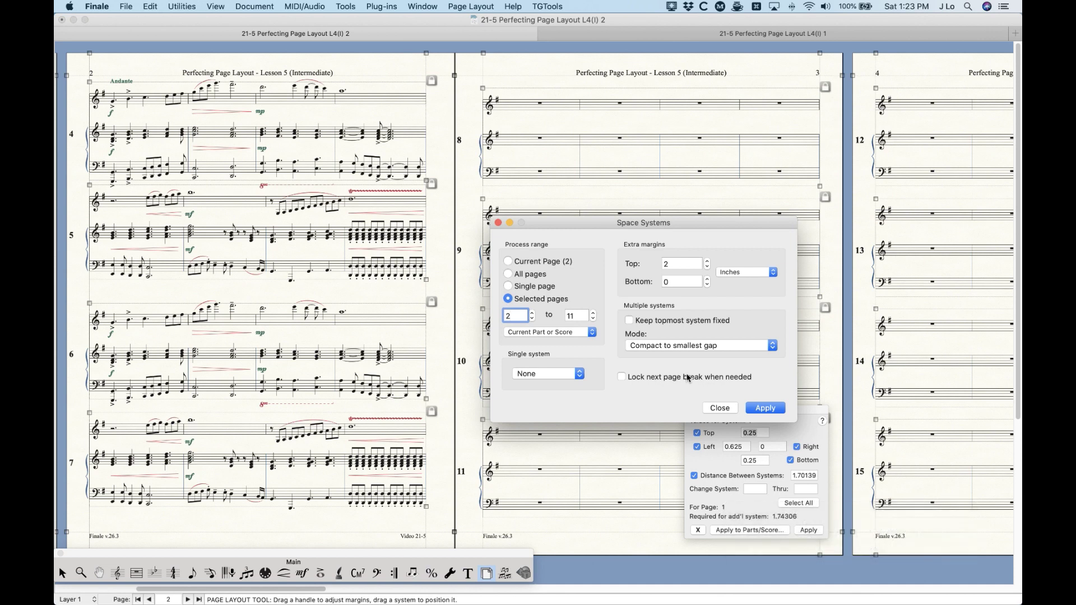
left_click(622, 377)
left_click(768, 406)
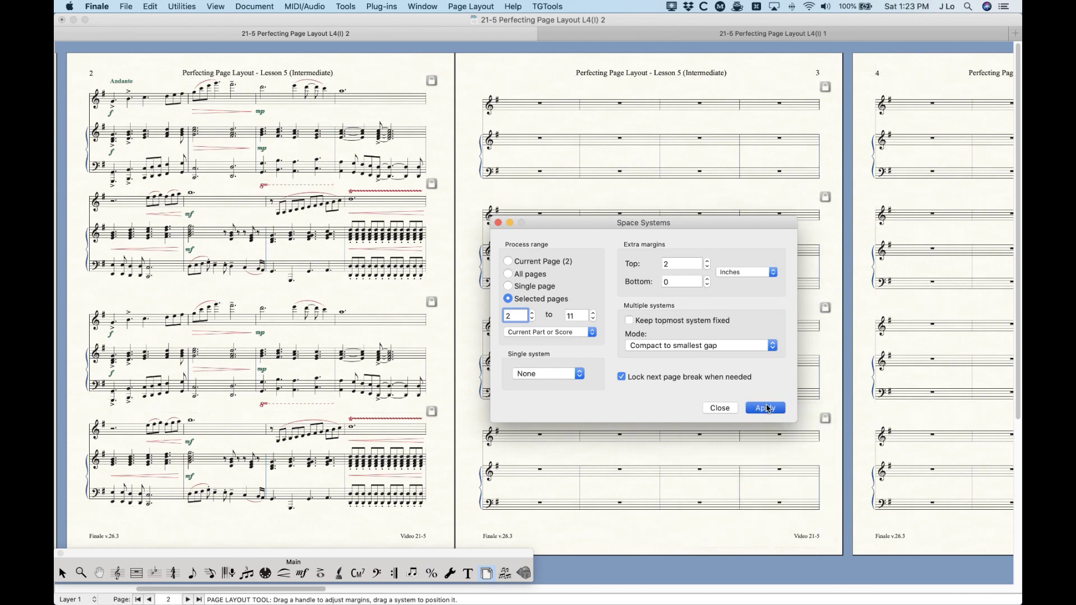
left_click(583, 130)
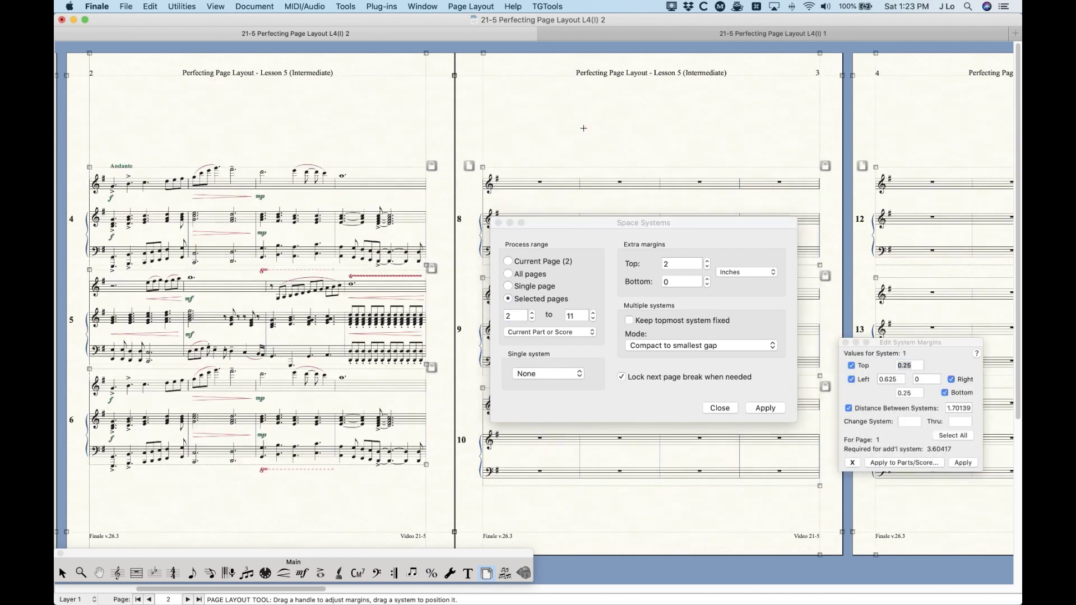
key("super+u")
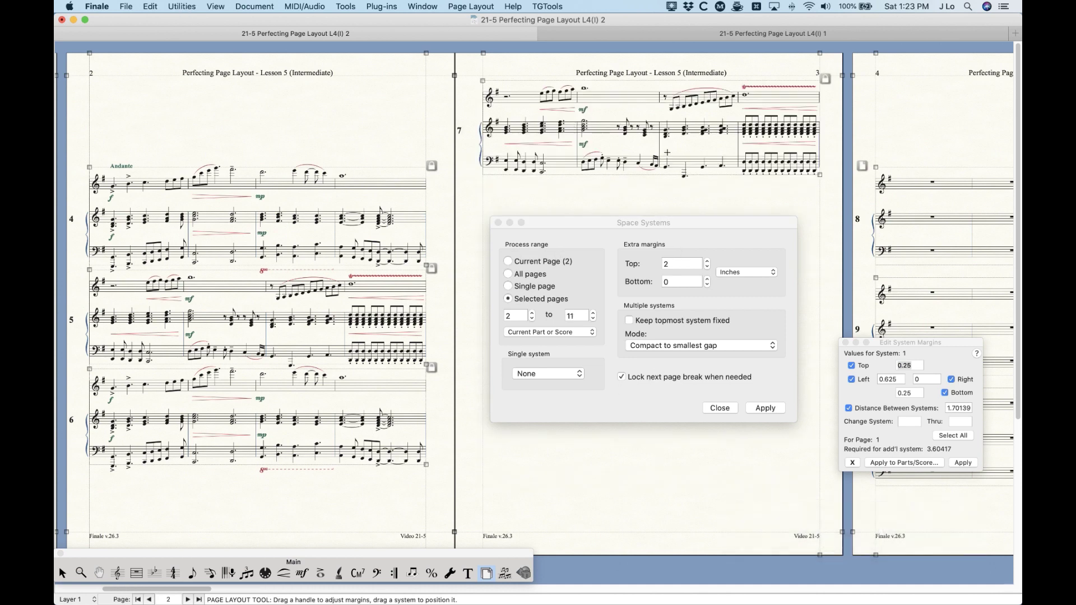
- Look through the pages after page 2 to examine the locked page breaks, and undo the layout update and compacting
scroll(424, 241, "right", 10)
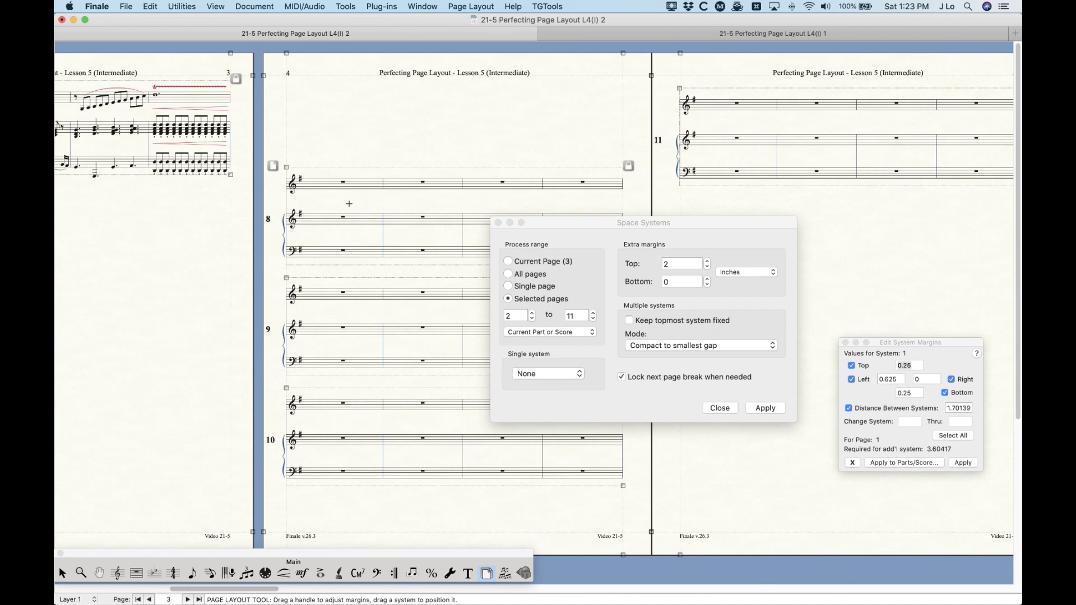
scroll(350, 204, "right", 10)
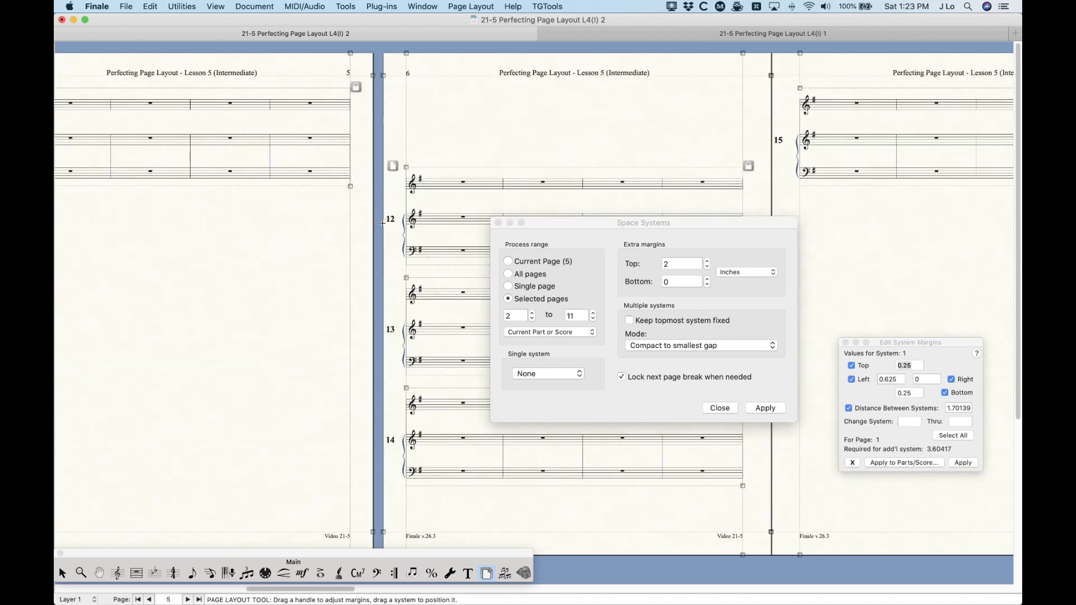
scroll(383, 223, "right", 10)
scroll(382, 221, "left", 20)
scroll(381, 219, "left", 10)
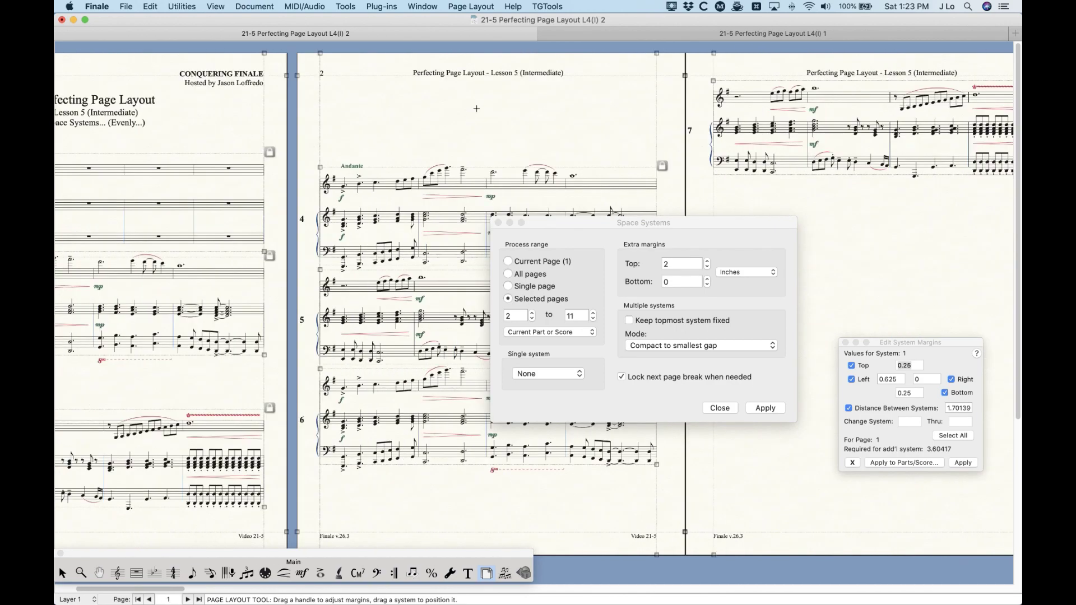
key("super+z")
key("super+z")
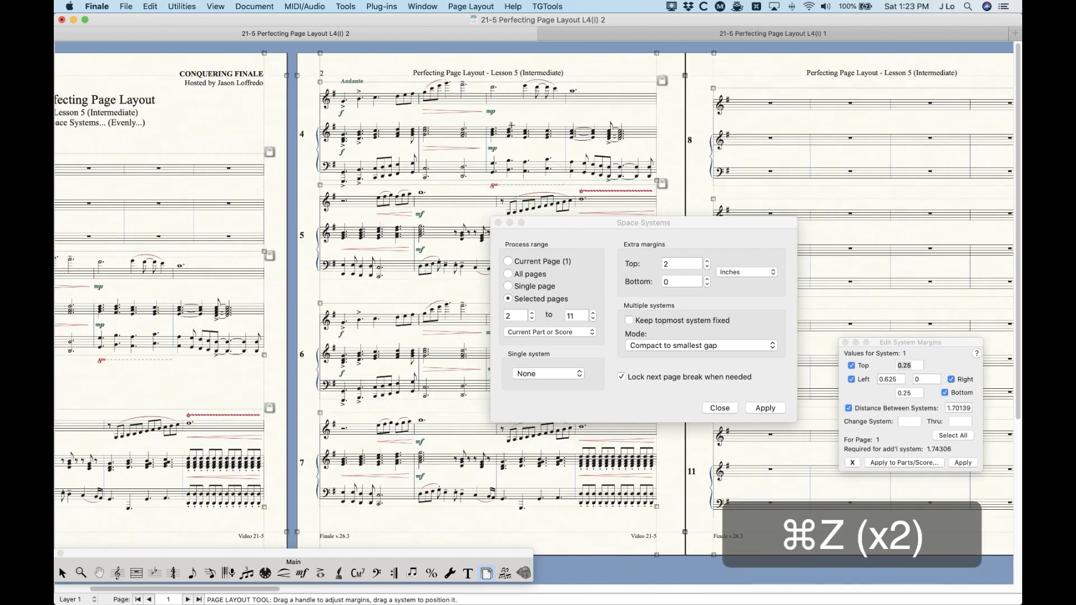
- Turn off locking the next page break, set the mode to Space evenly and the extra top margin to 0 inches
left_click(661, 389)
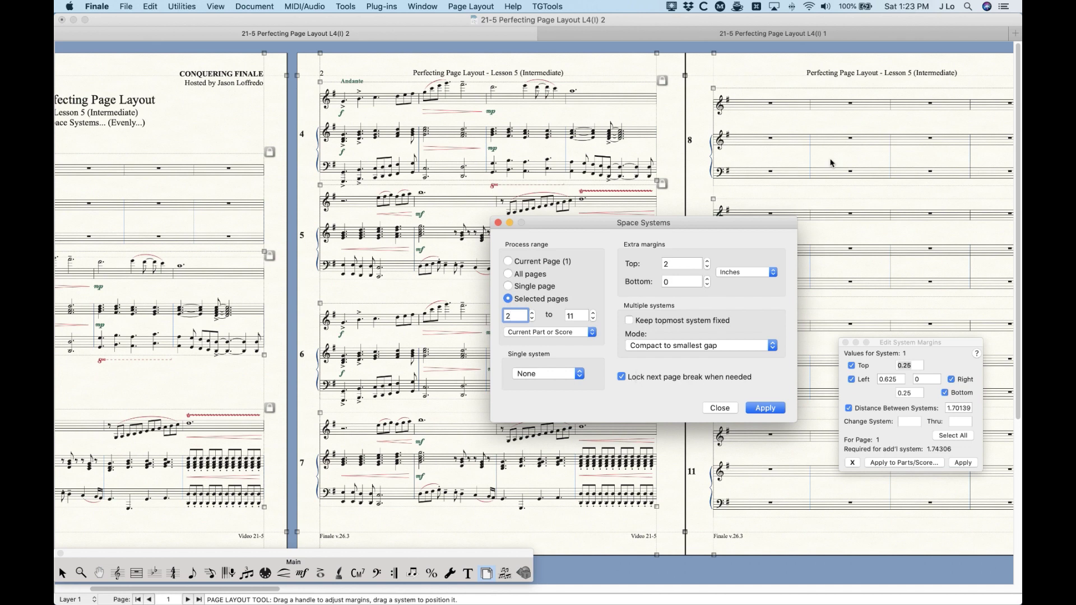
left_click(792, 113)
left_click(769, 105)
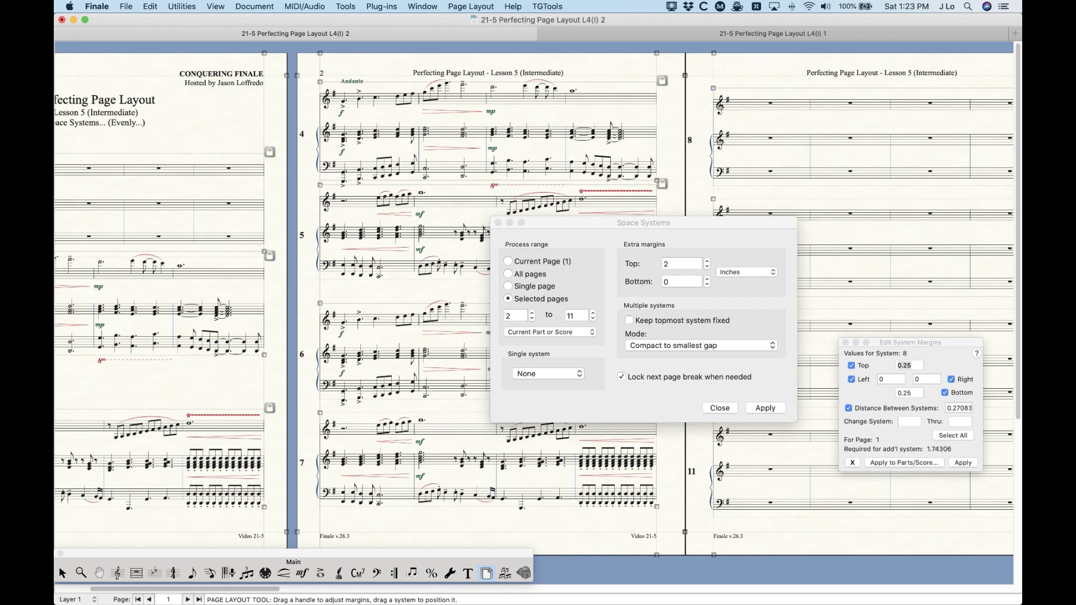
left_click(651, 408)
left_click(622, 377)
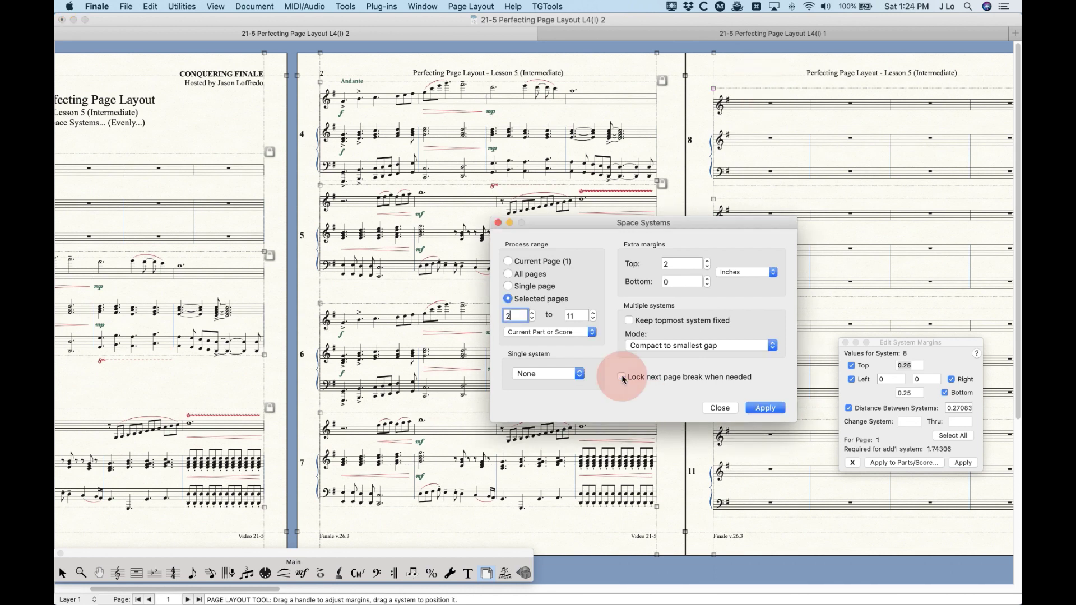
left_click(684, 344)
left_click(674, 297)
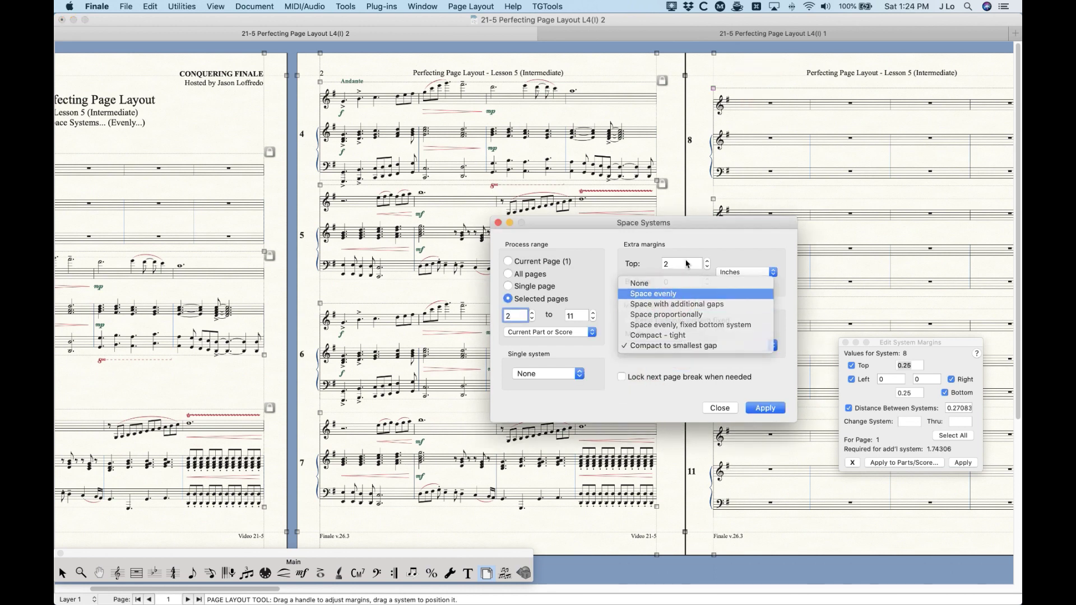
key("Tab")
type("0")
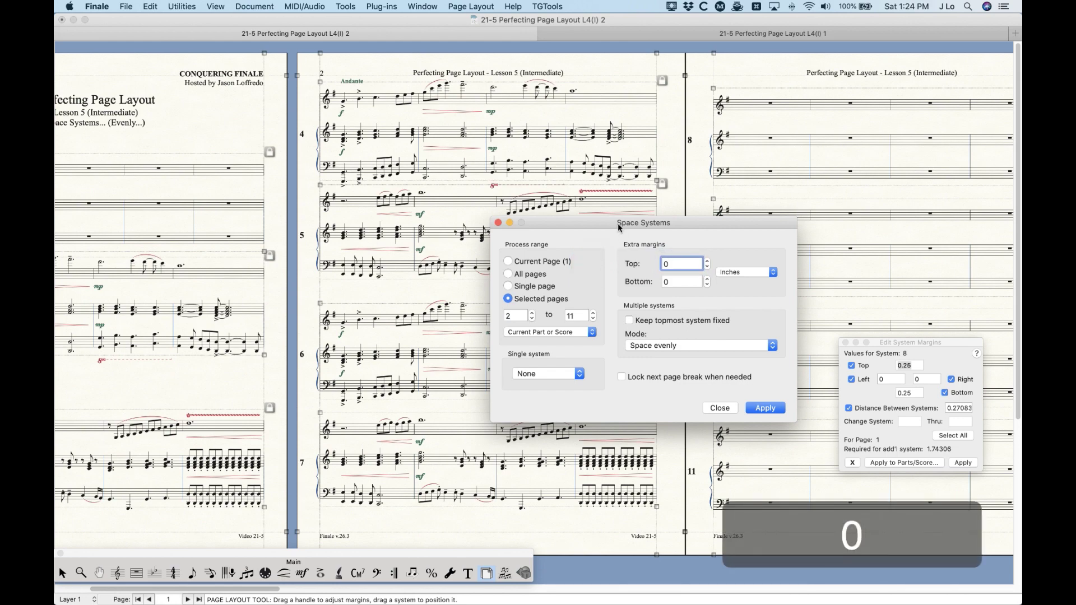
- Set the process range to the current page and bring page 1 into view alongside the Space Systems dialog
left_click(510, 263)
left_click_drag(579, 221, 609, 257)
scroll(401, 399, "left", 5)
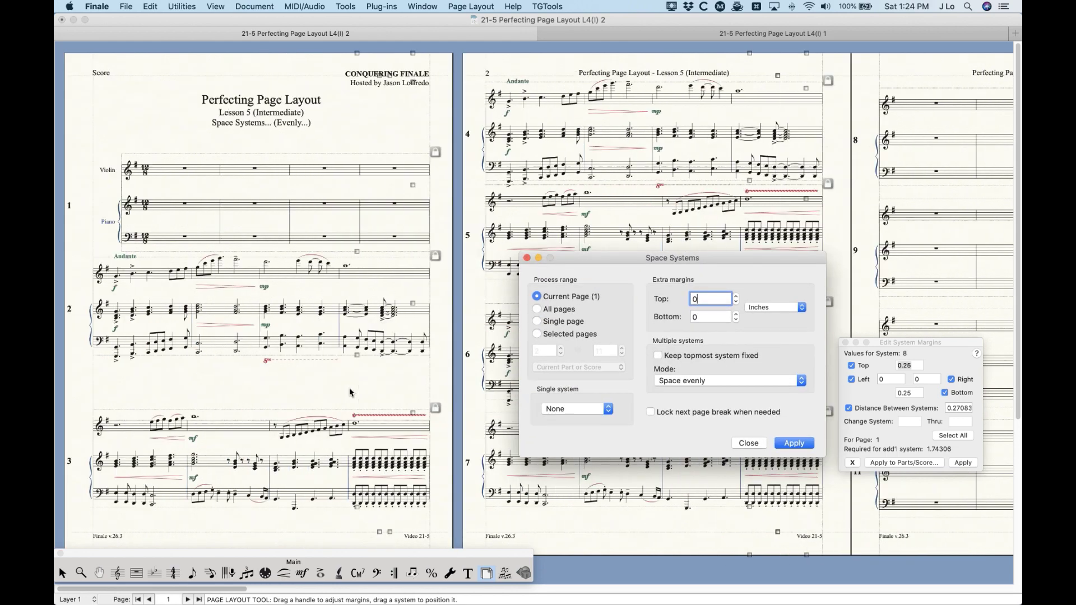
left_click_drag(668, 261, 511, 198)
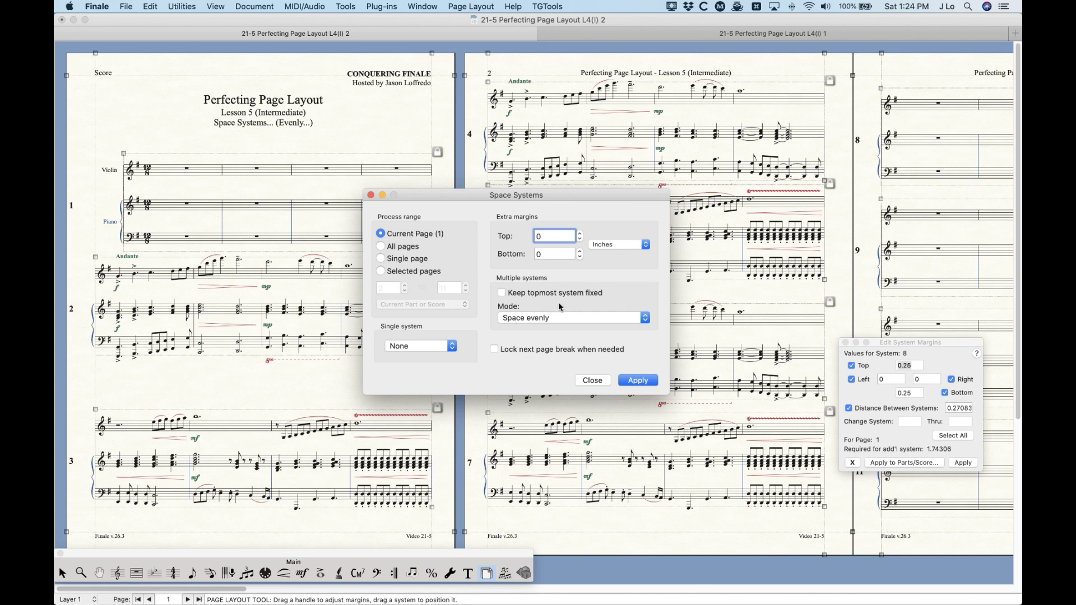
left_click_drag(562, 200, 547, 194)
- Locate the built-in Space Systems Evenly command and the Space Systems plug-in among the Scoring and Arranging plug-ins
left_click(471, 6)
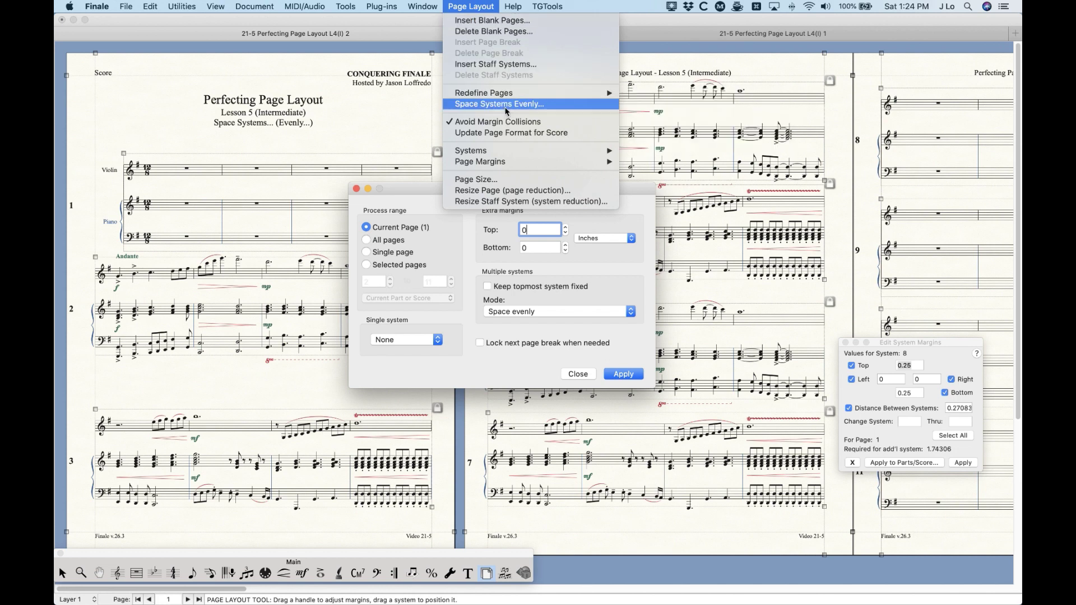
mouse_move(381, 6)
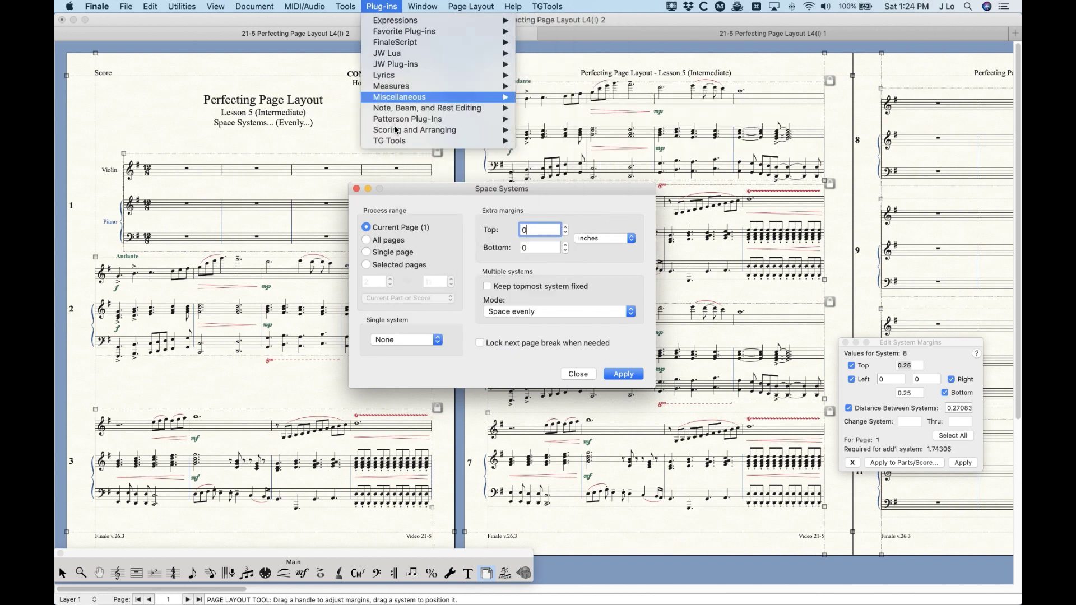
mouse_move(397, 130)
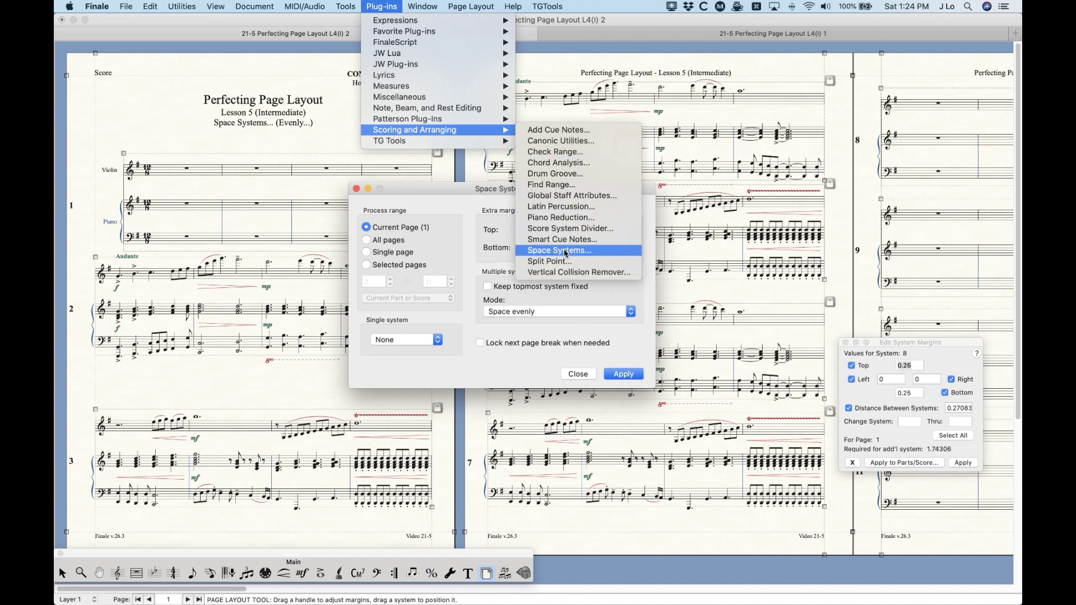
left_click(377, 6)
- Close the Space Systems dialog and review the available page layout commands
left_click_drag(439, 191, 441, 179)
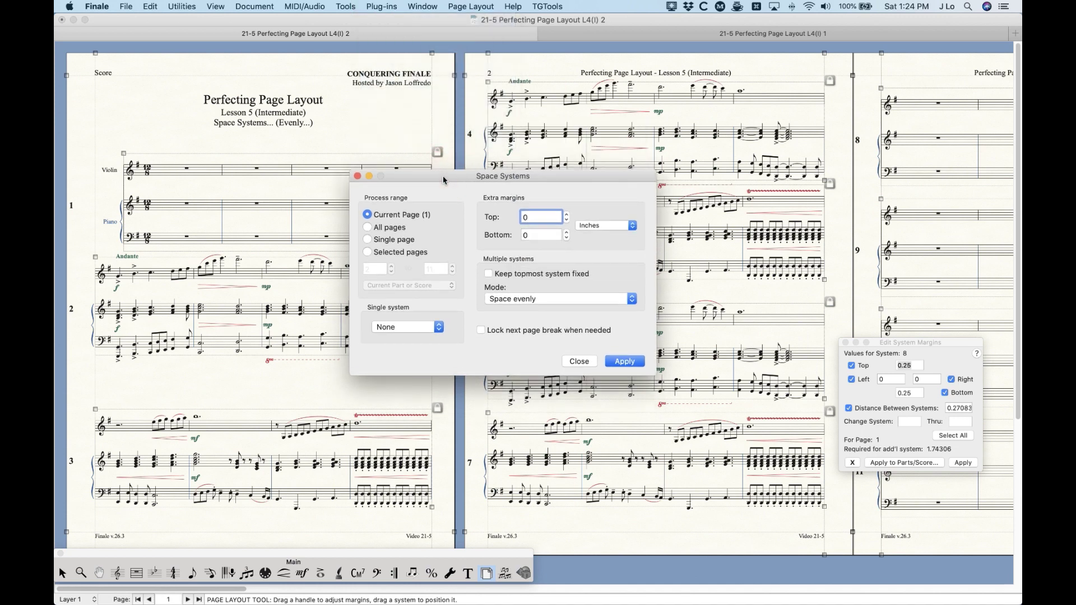
left_click(357, 177)
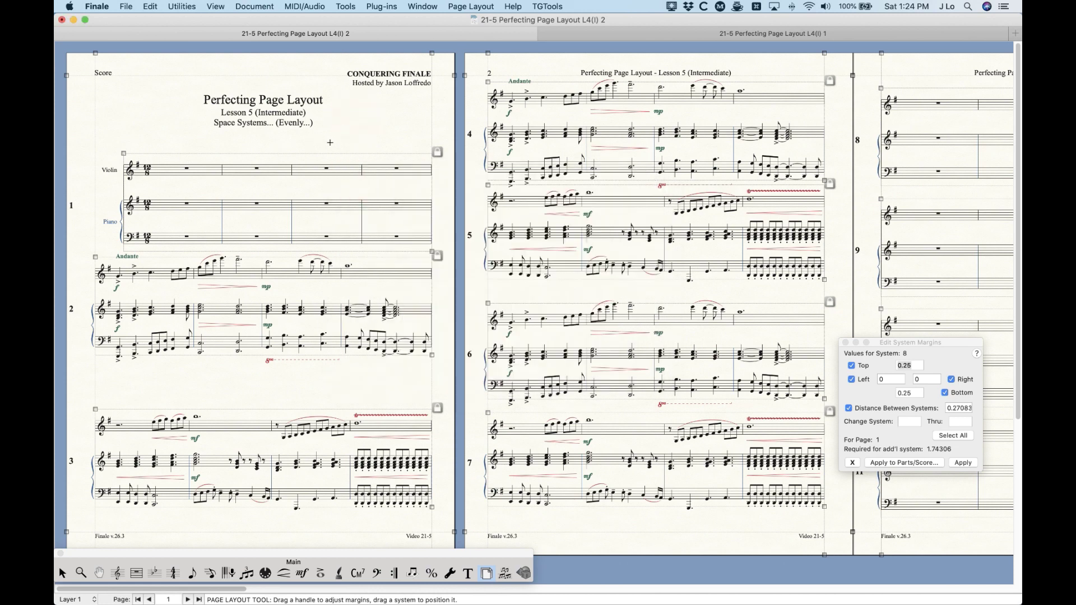
left_click(470, 6)
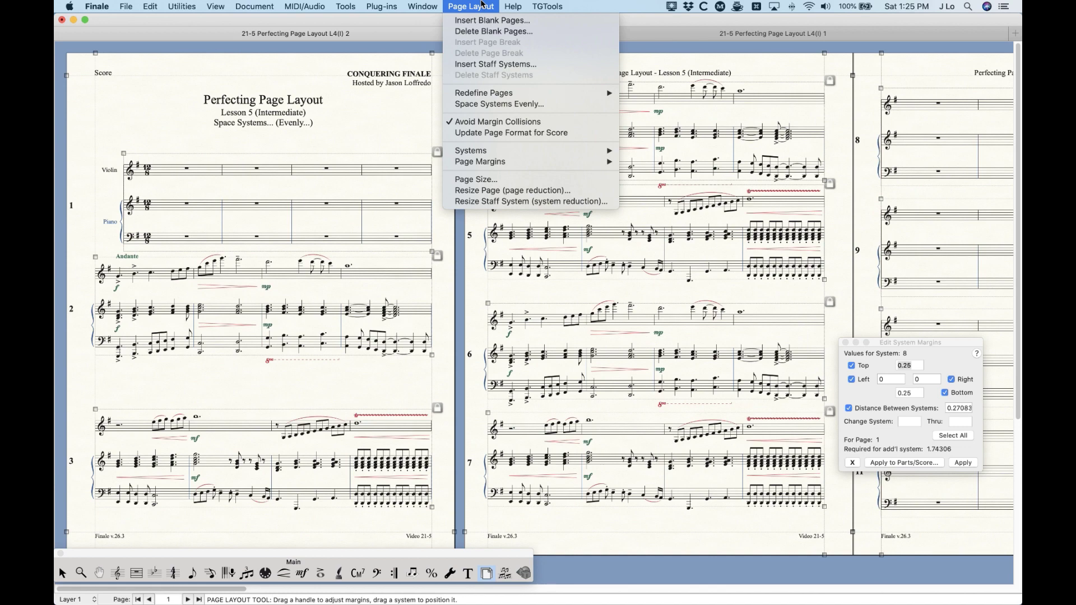
left_click(482, 5)
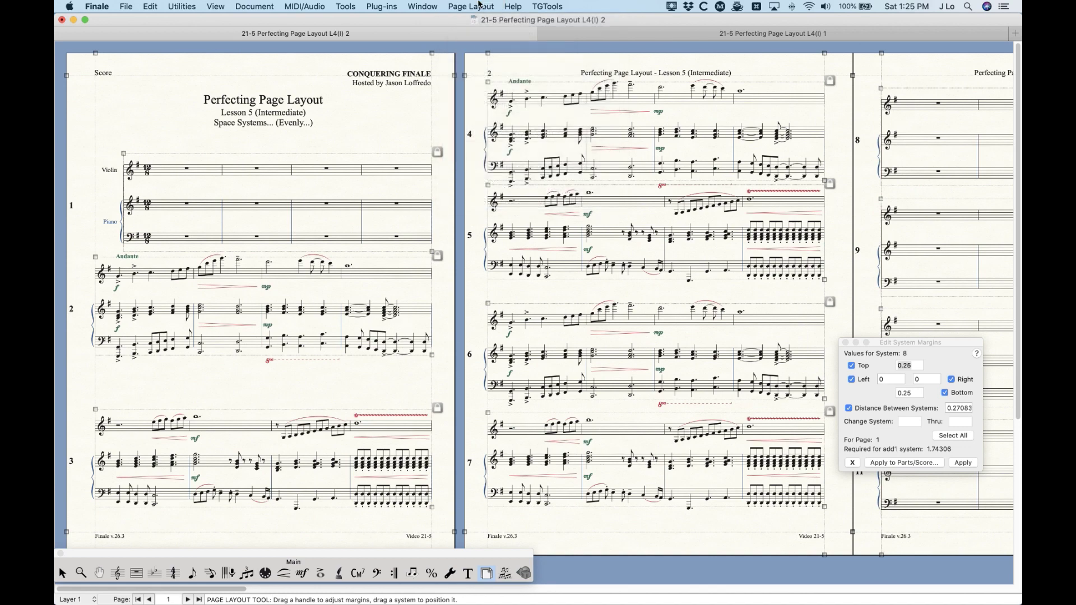